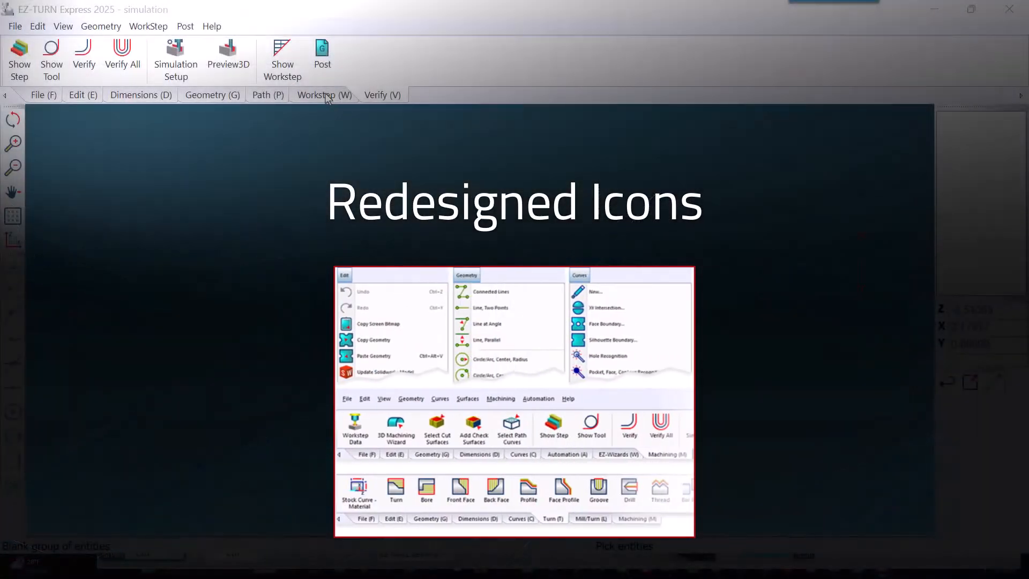
left_click(322, 96)
left_click(268, 95)
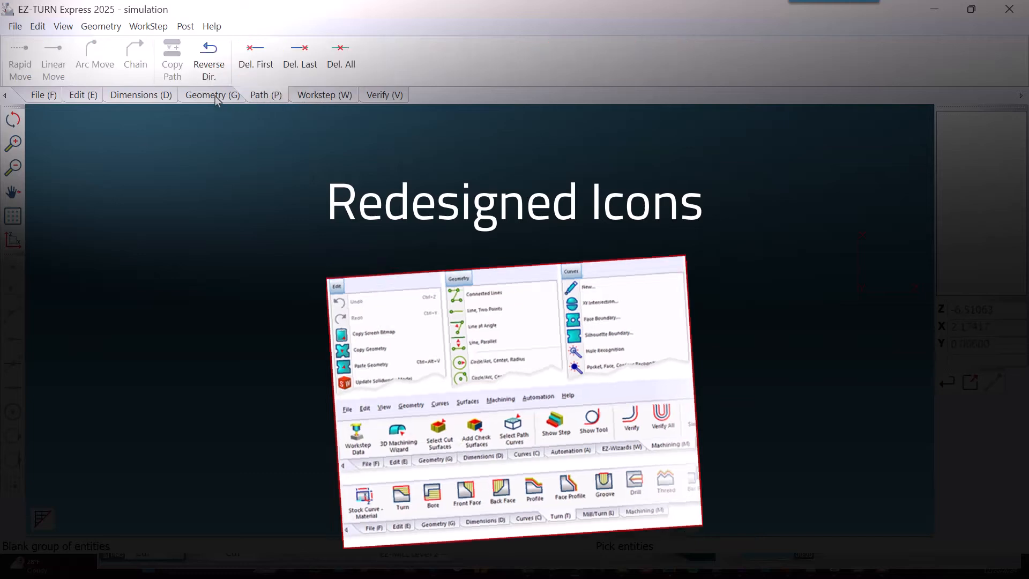
left_click(214, 96)
left_click(112, 100)
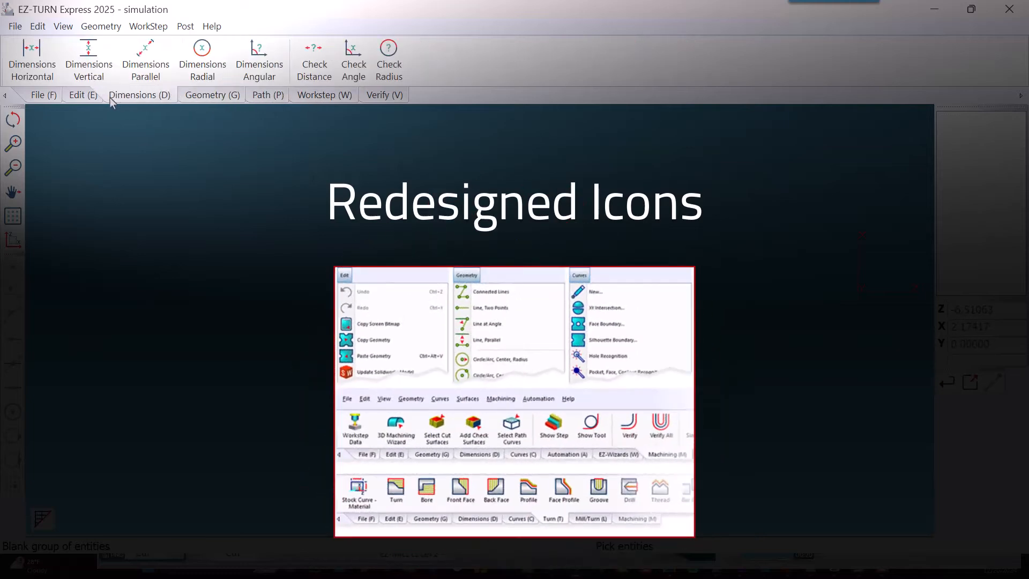
left_click(79, 96)
left_click(38, 96)
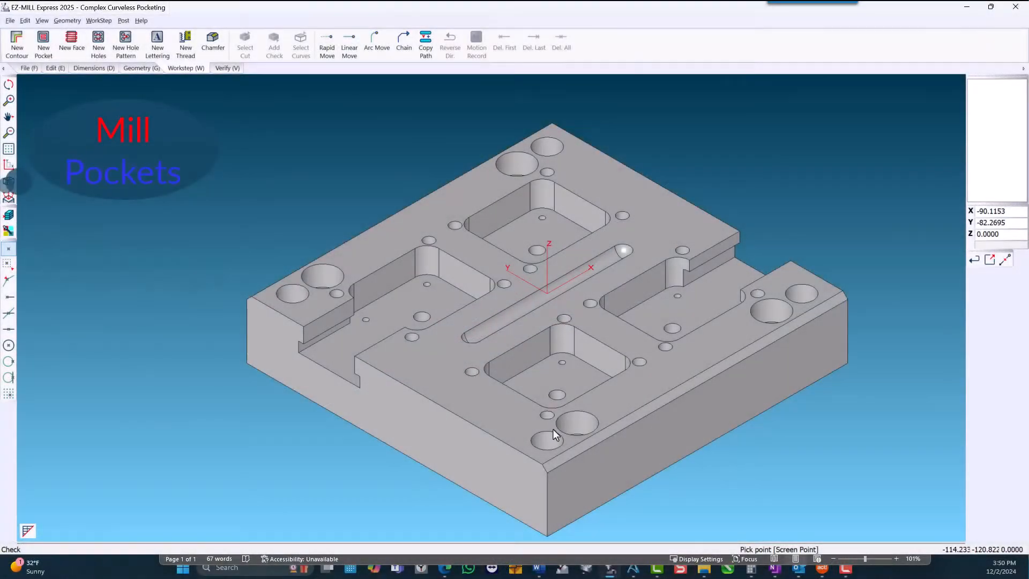
Step: Create a new pocket workstep named Pocket1 for the plate with open and closed pockets
scroll(553, 430, "up", 5)
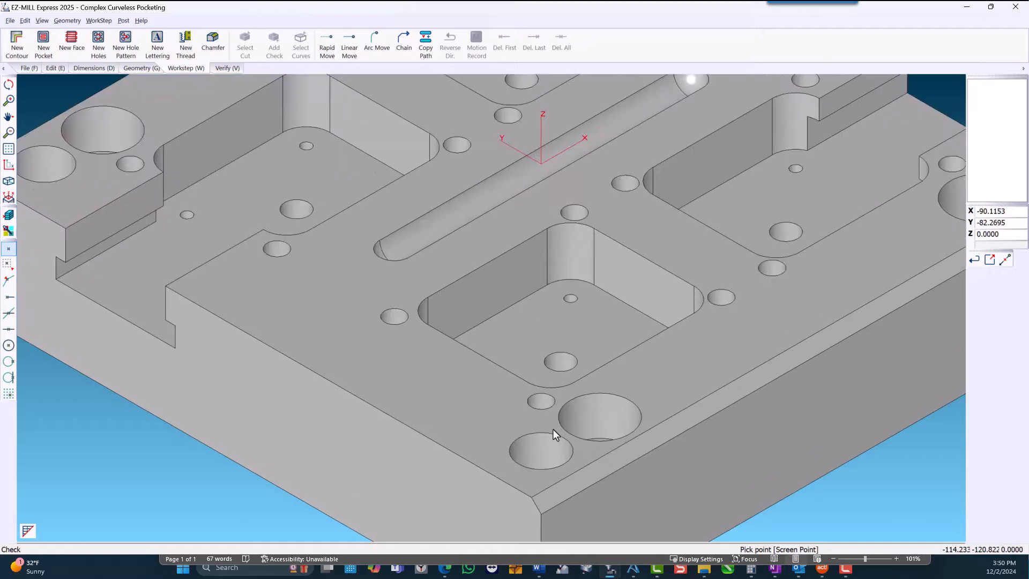
scroll(552, 429, "up", 1)
middle_click_drag(588, 260, 670, 268)
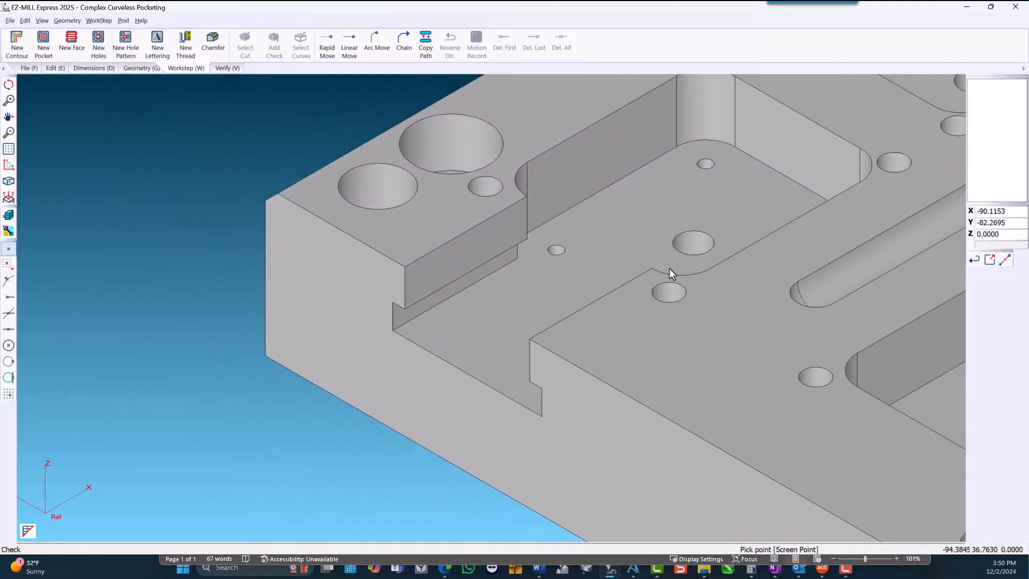
scroll(336, 360, "down", 5)
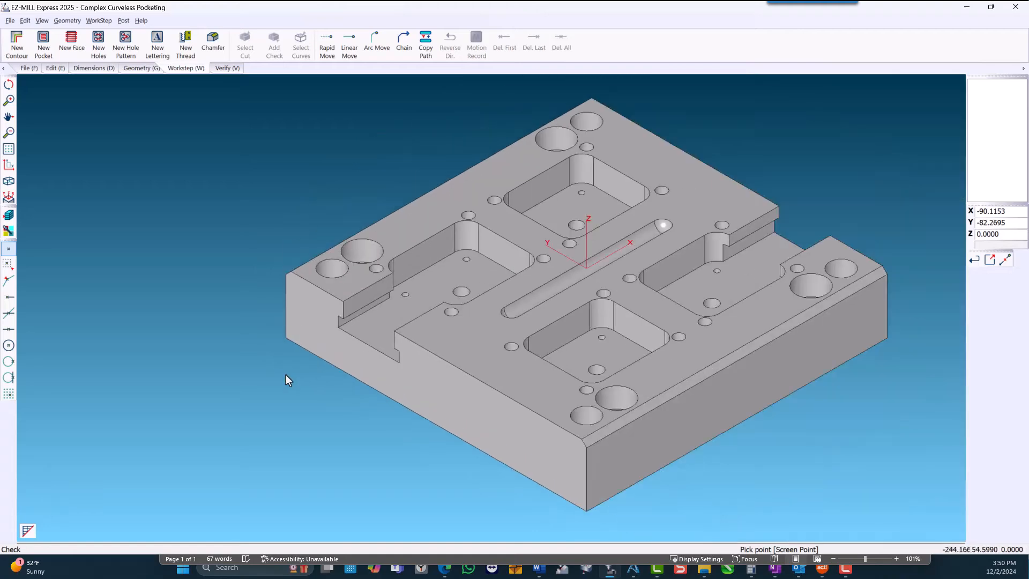
scroll(286, 376, "down", 2)
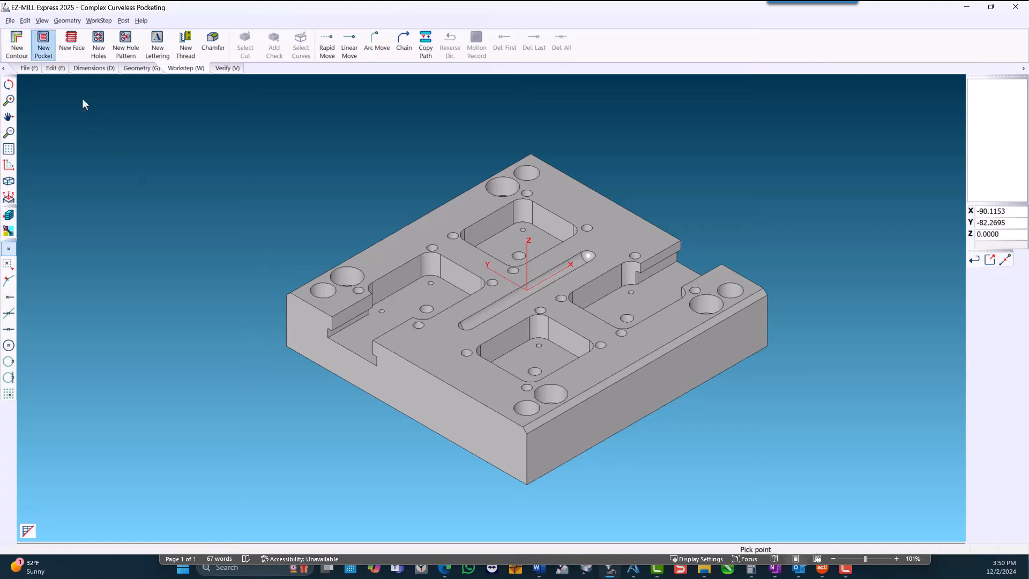
left_click(47, 52)
key("Return")
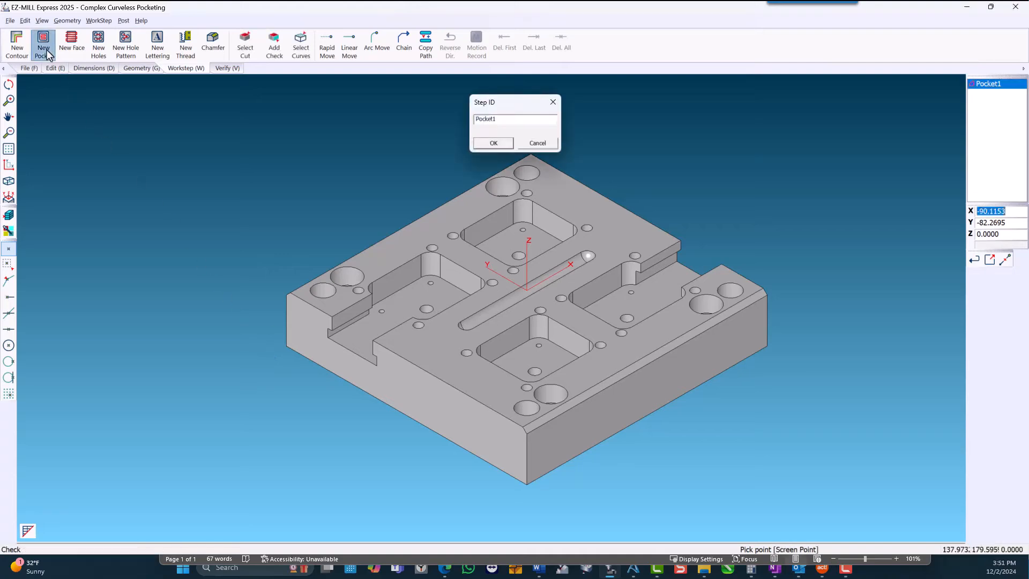
key("Return")
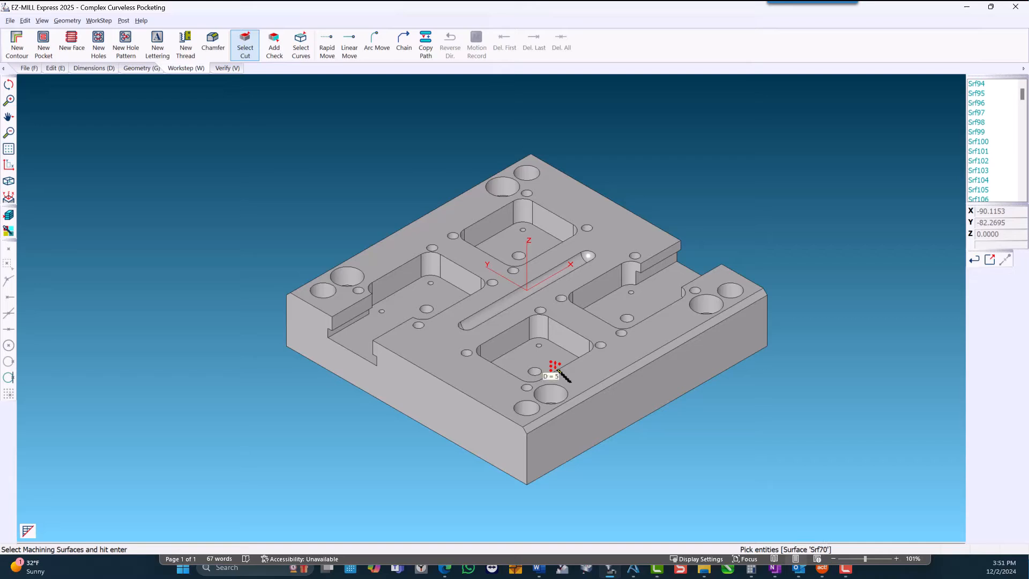
Step: Assign the floor surfaces of all four pockets, both closed and open-sided, as the cut surfaces of Pocket1
left_click(558, 370)
left_click(628, 321)
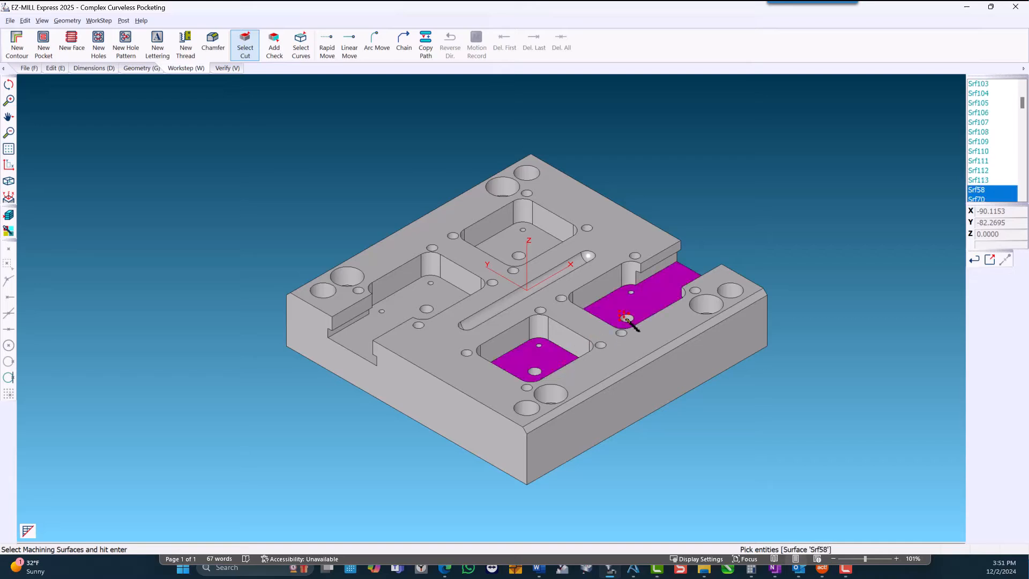
left_click(539, 255)
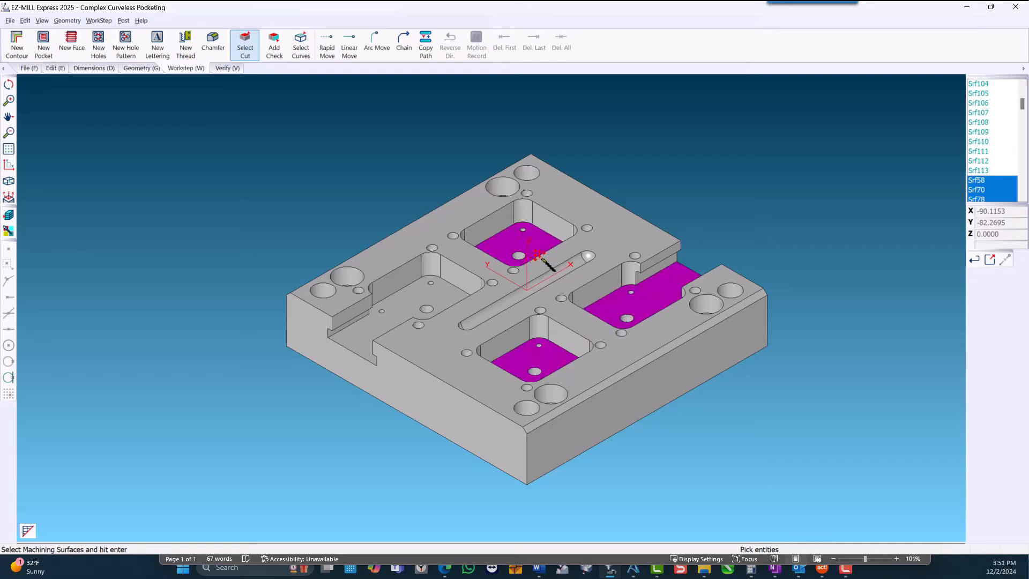
left_click(442, 303)
scroll(331, 337, "up", 8)
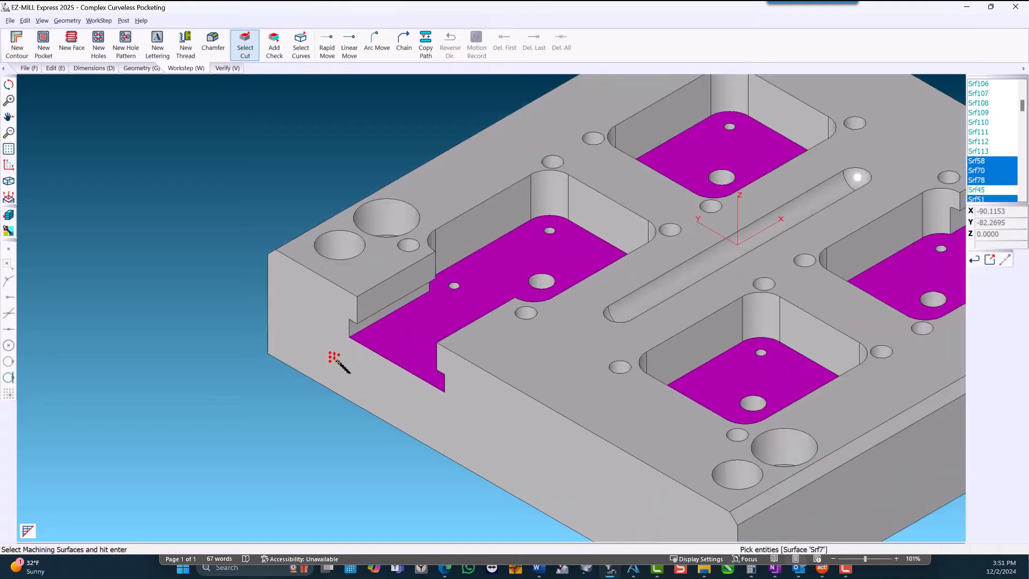
scroll(331, 358, "up", 2)
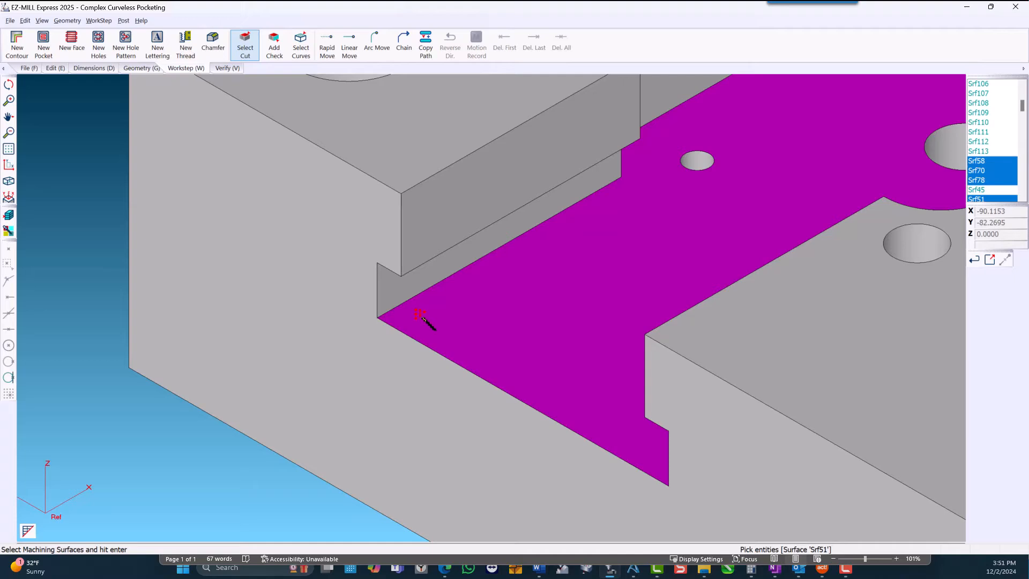
scroll(242, 345, "down", 10)
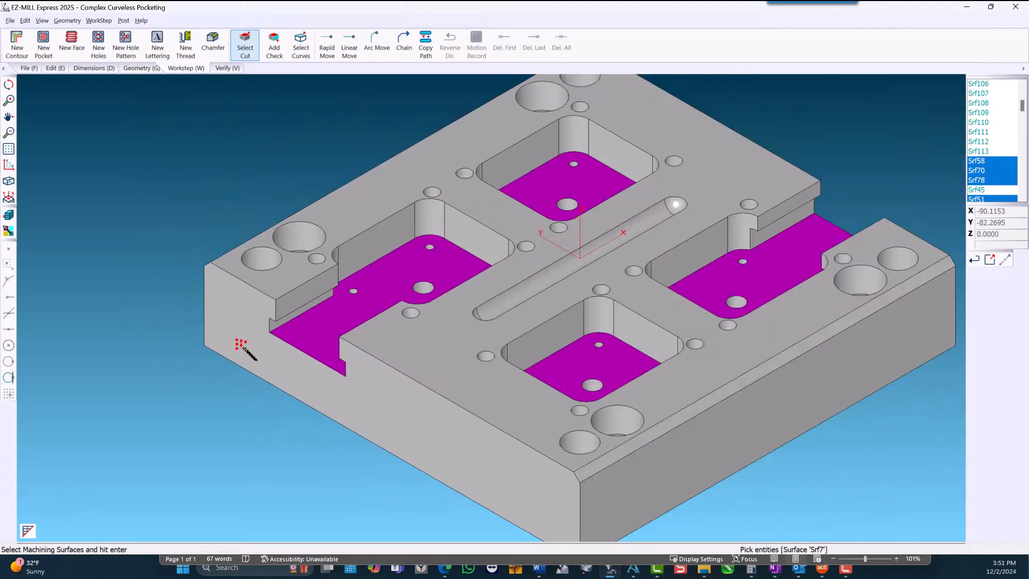
key("Return")
left_click(239, 343)
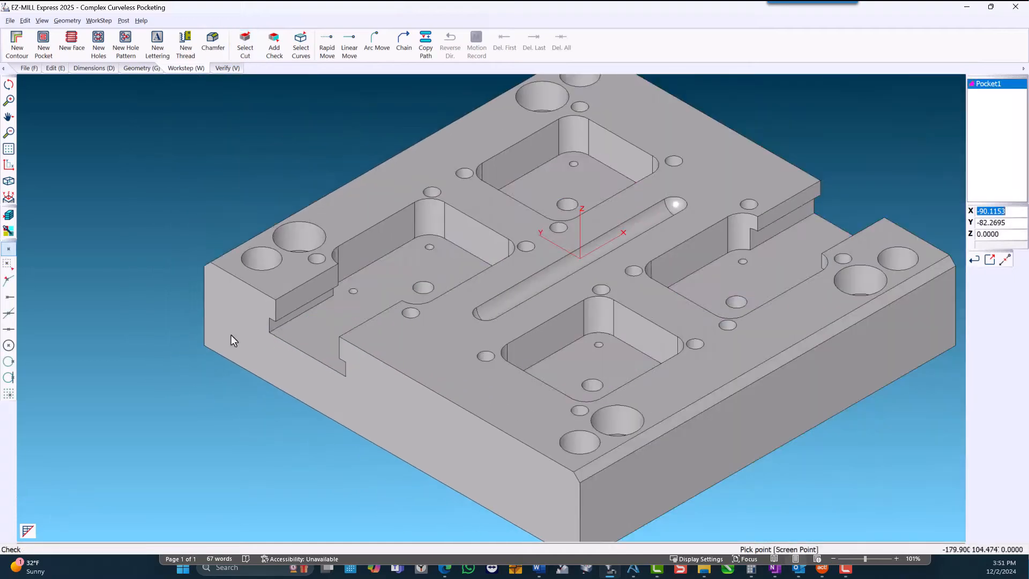
Step: Verify the Pocket1 toolpath in the top view and examine the passes along the open pocket's edge
left_click(9, 165)
left_click(224, 69)
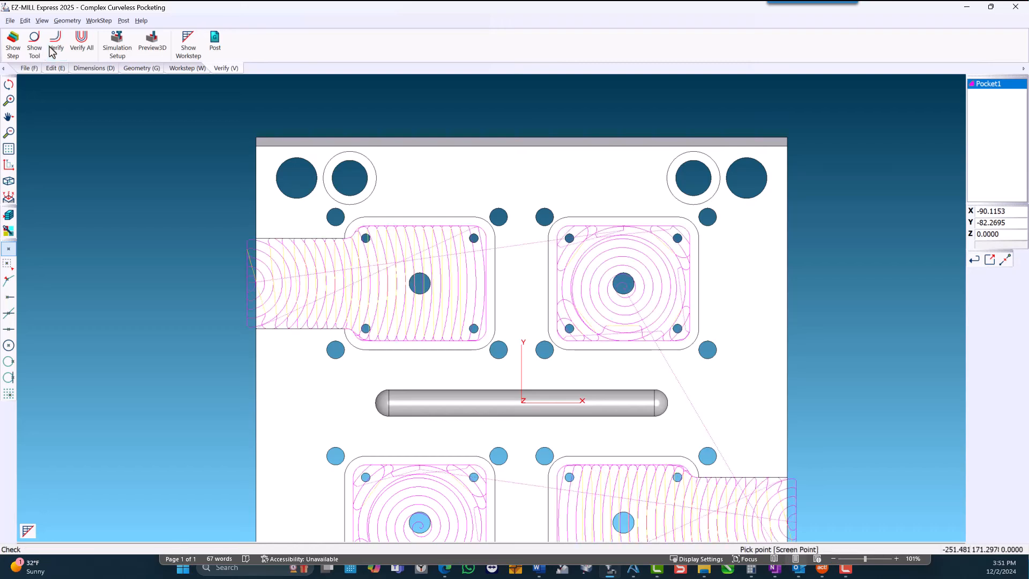
scroll(248, 207, "up", 5)
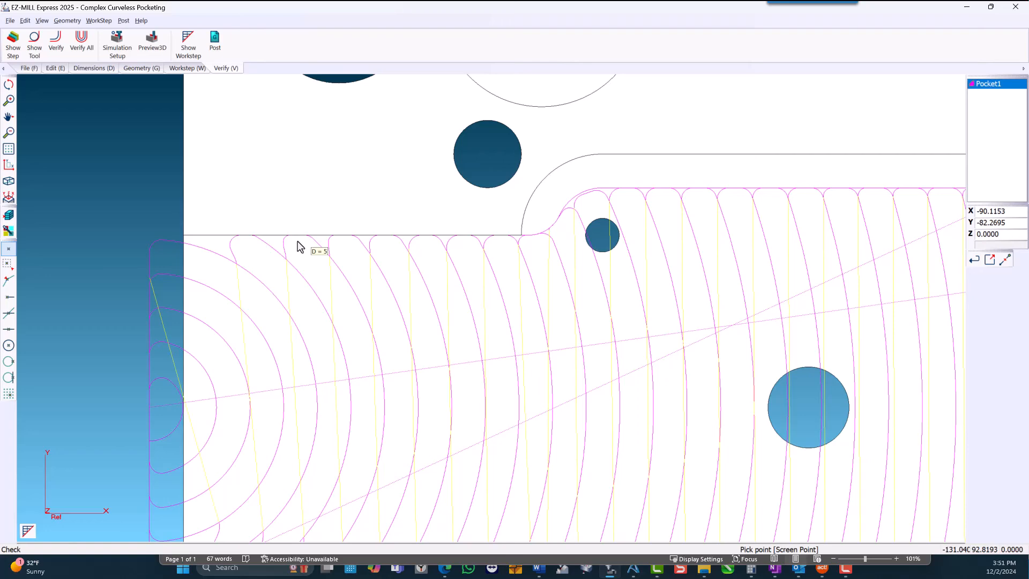
scroll(320, 213, "down", 6)
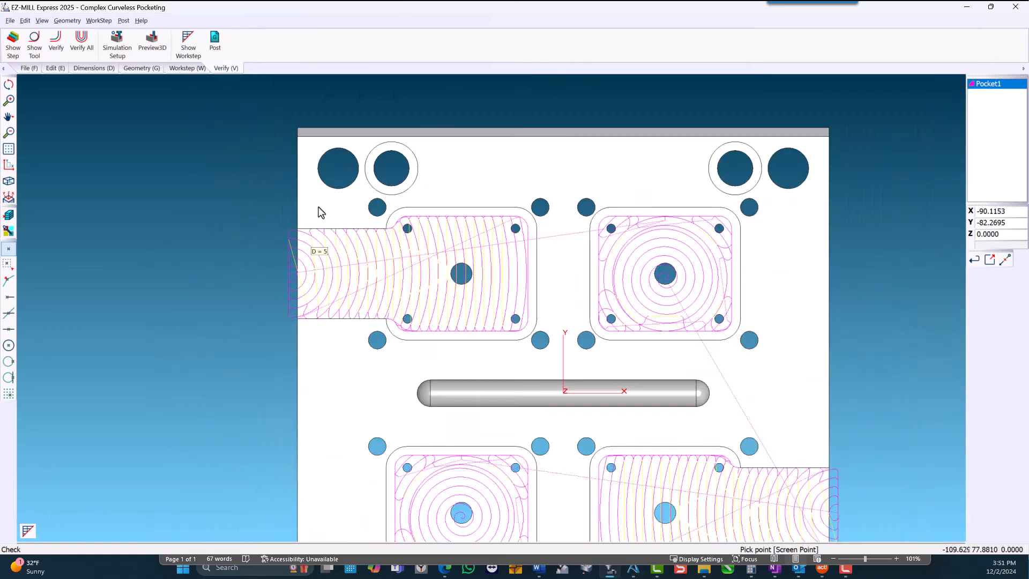
Step: Add the plate's top face as a check surface for Pocket1
left_click(194, 70)
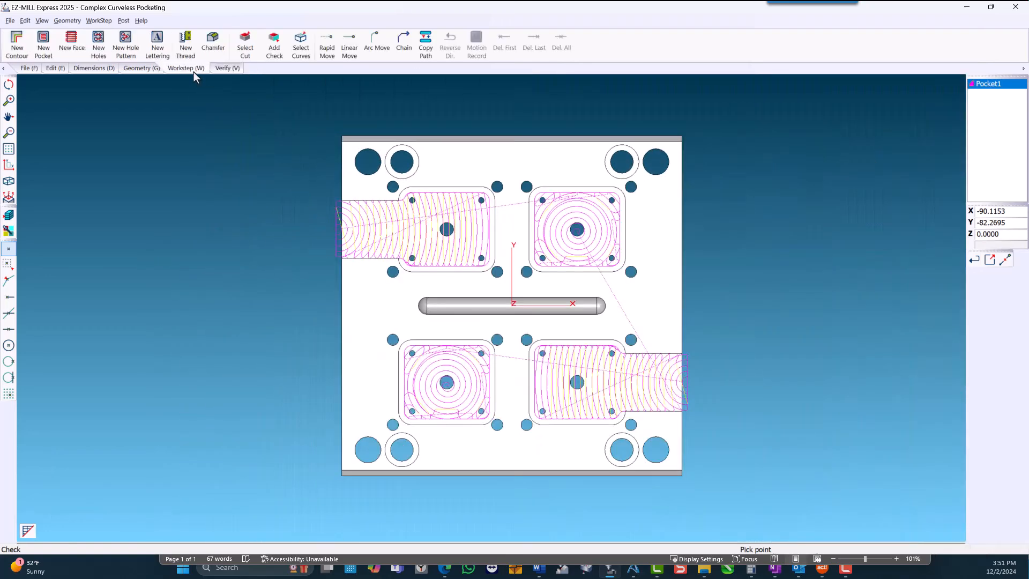
left_click(274, 49)
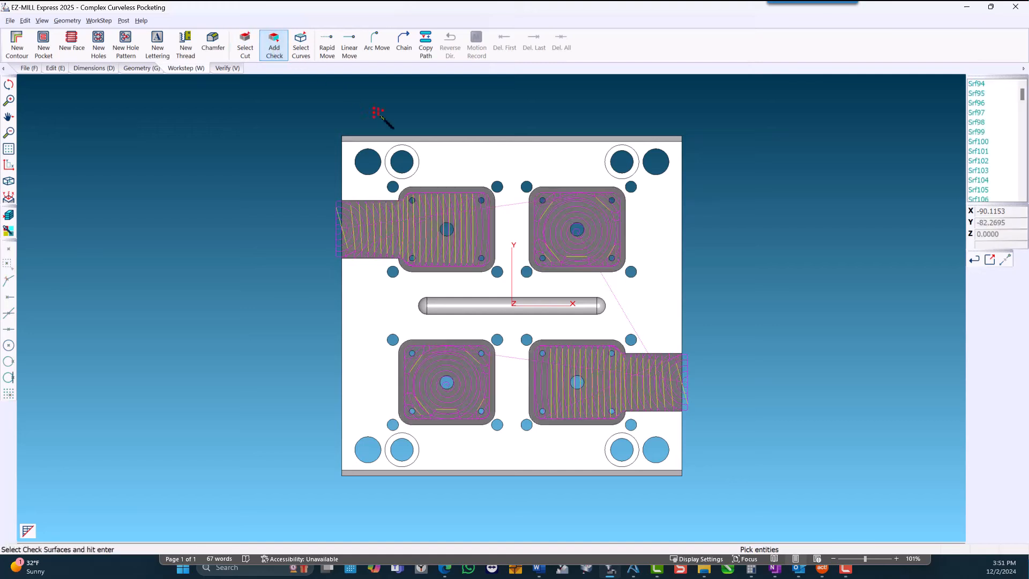
left_click(474, 170)
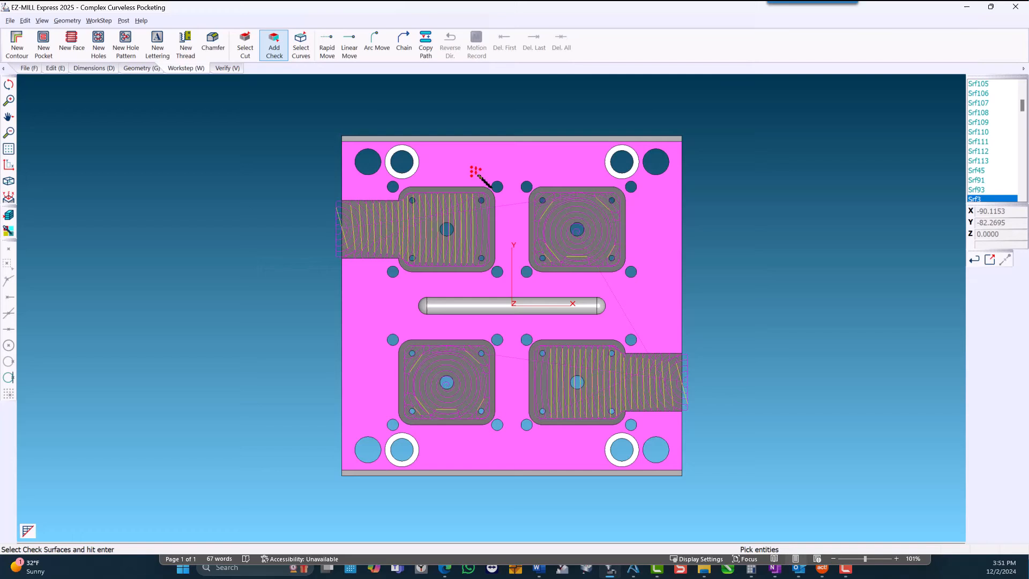
key("Return")
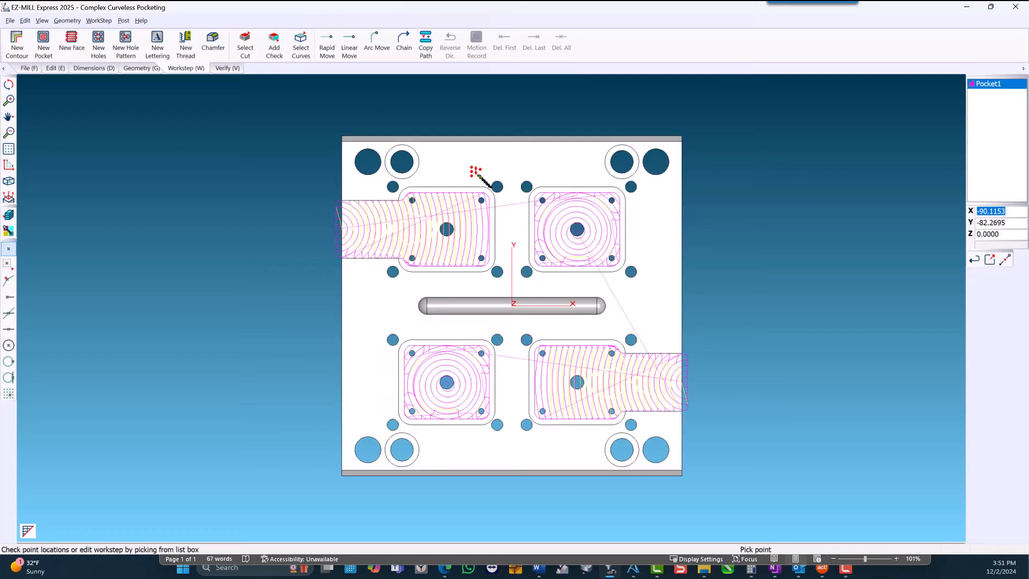
Step: Verify the Pocket1 toolpath again with the top-face check surface applied
left_click(227, 68)
left_click(57, 47)
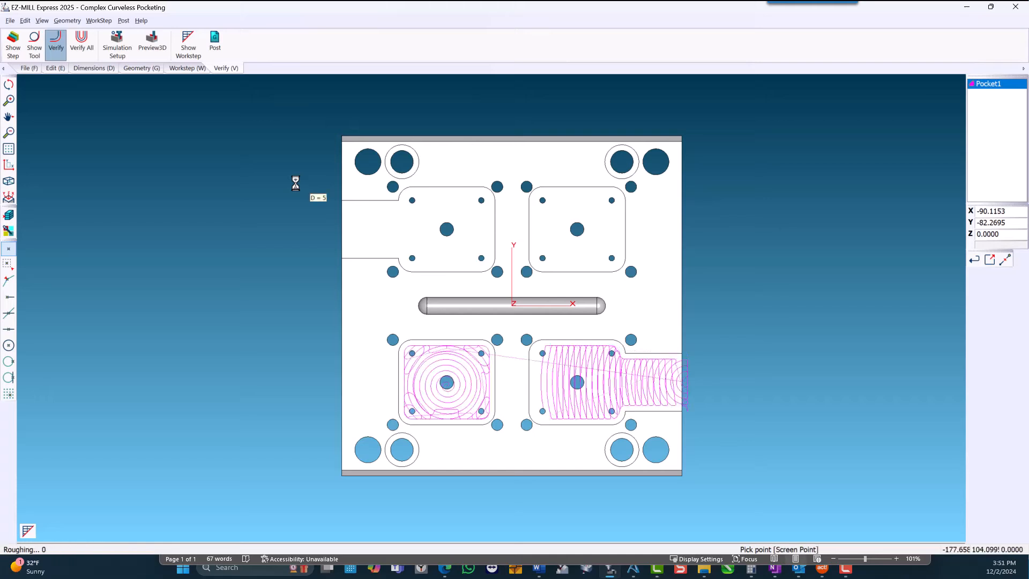
scroll(379, 205, "up", 5)
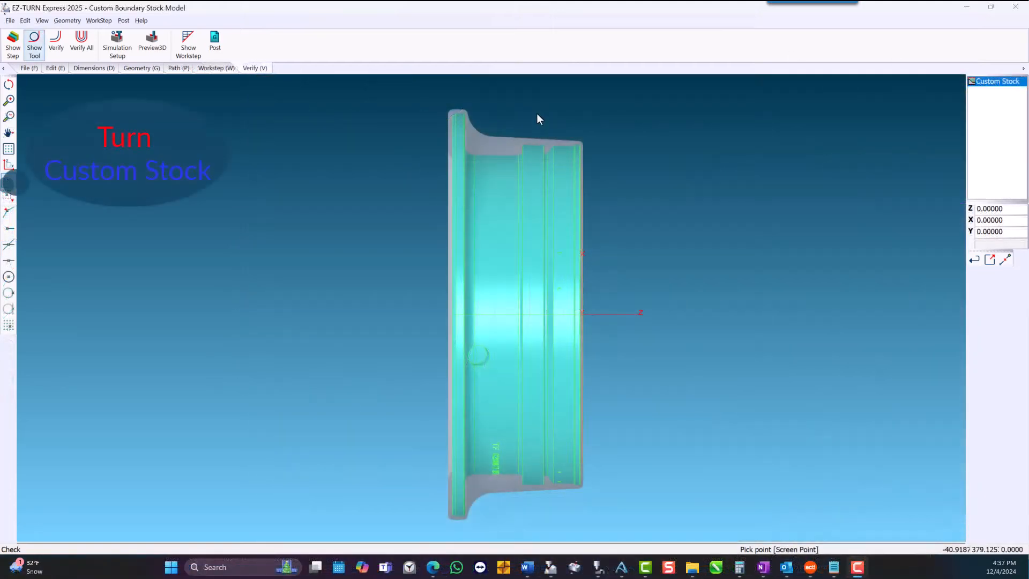
Step: Switch to EZ-TURN Express and verify the Custom Stock workstep's toolpath in the XZ plane view
scroll(538, 119, "up", 3)
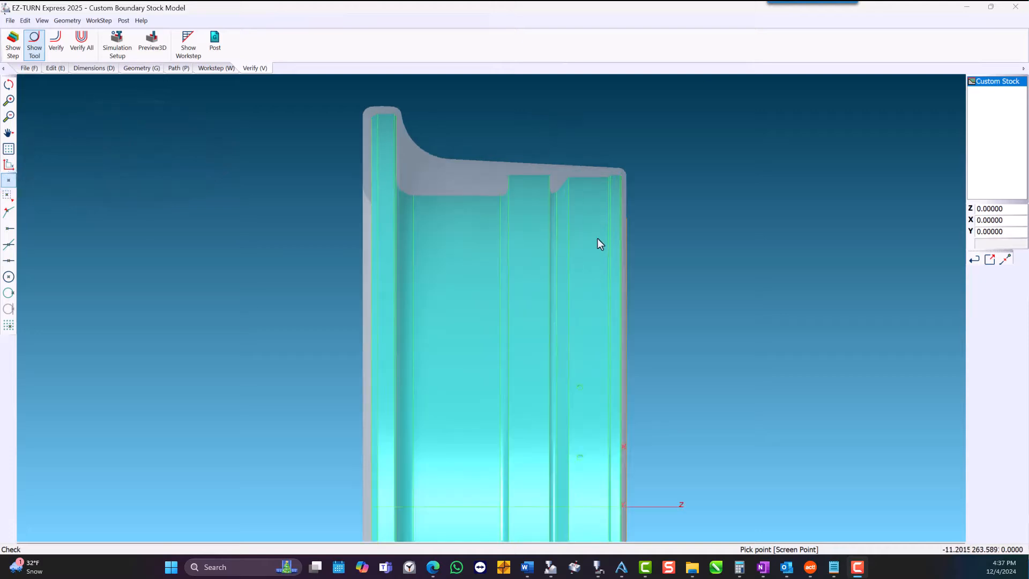
mouse_move(597, 238)
middle_mouse_down()
mouse_move(540, 257)
mouse_move(589, 259)
mouse_move(616, 241)
mouse_move(593, 239)
middle_mouse_up()
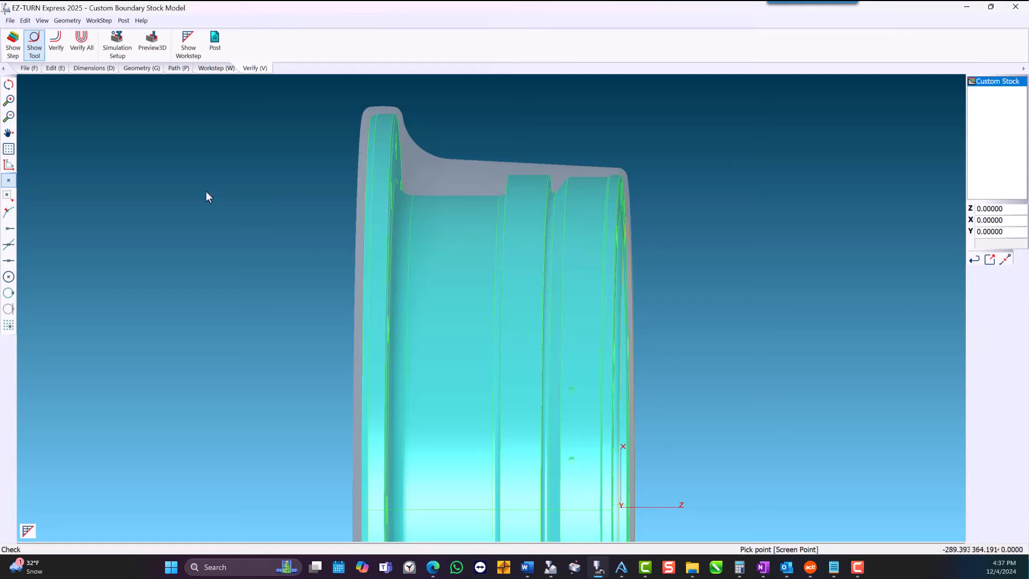
left_click(8, 168)
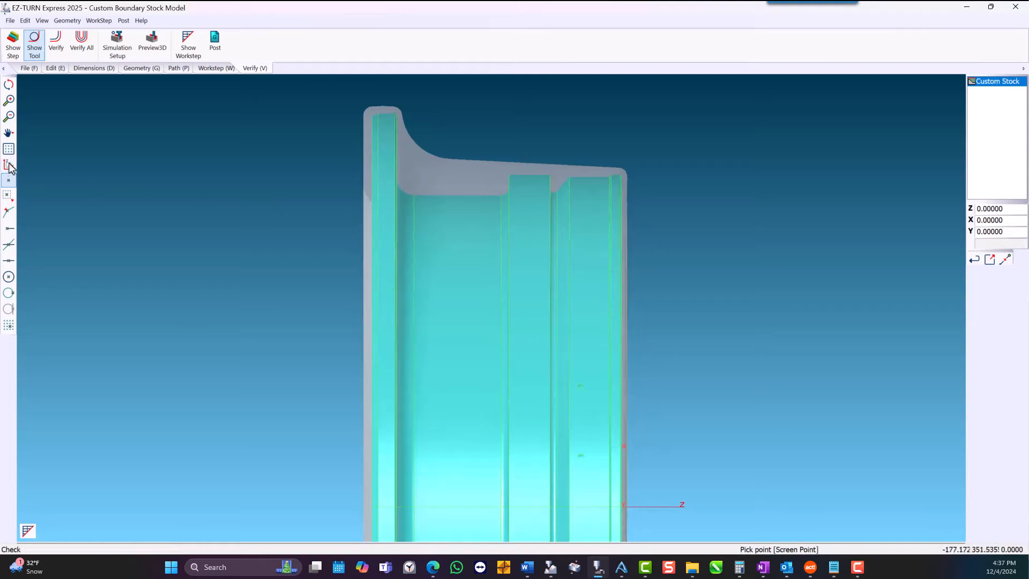
left_click(56, 41)
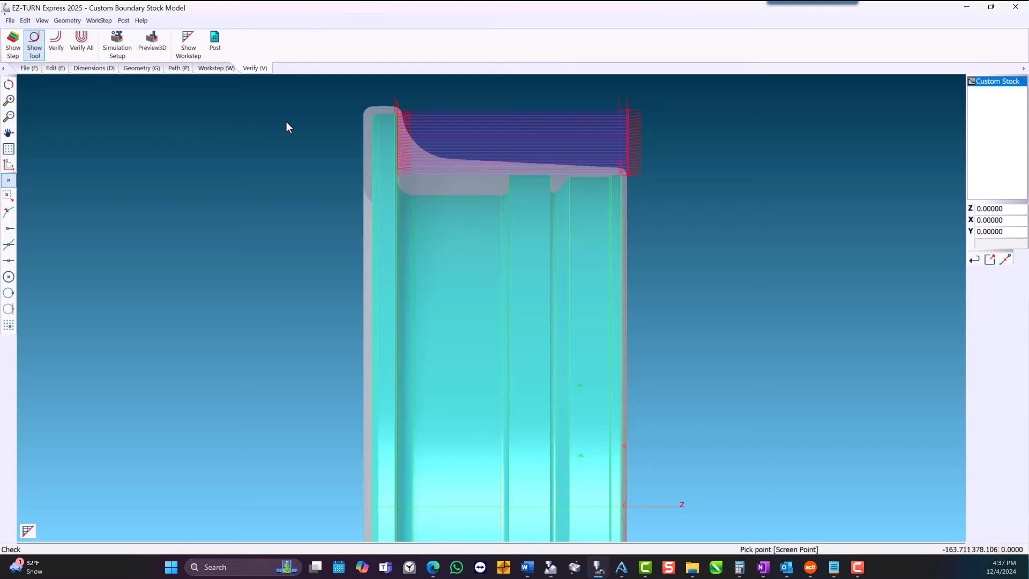
Step: Add the transparent outer stock model as the check surface for the Custom Stock workstep
left_click(215, 68)
left_click(337, 49)
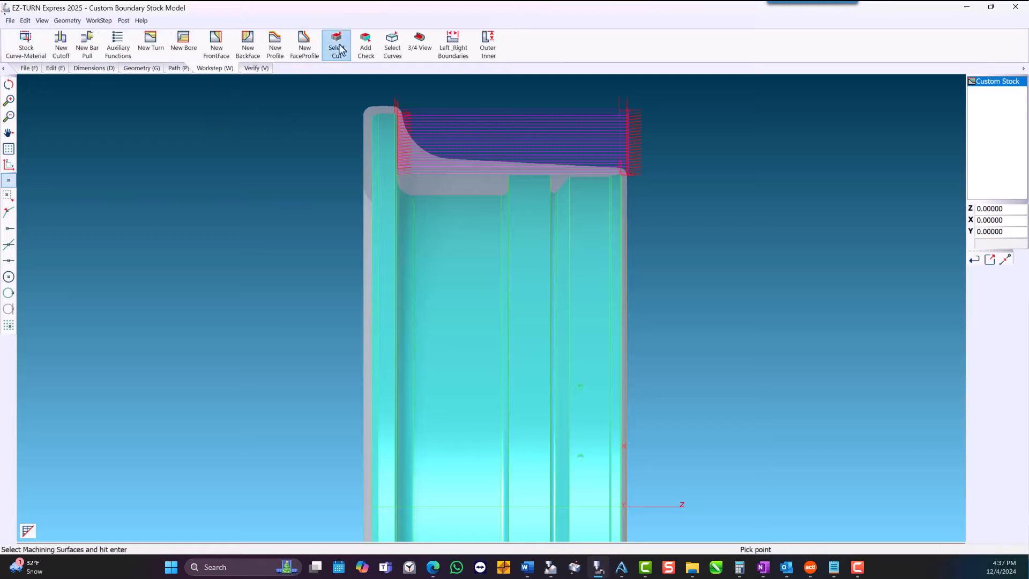
left_click(367, 47)
left_click(410, 154)
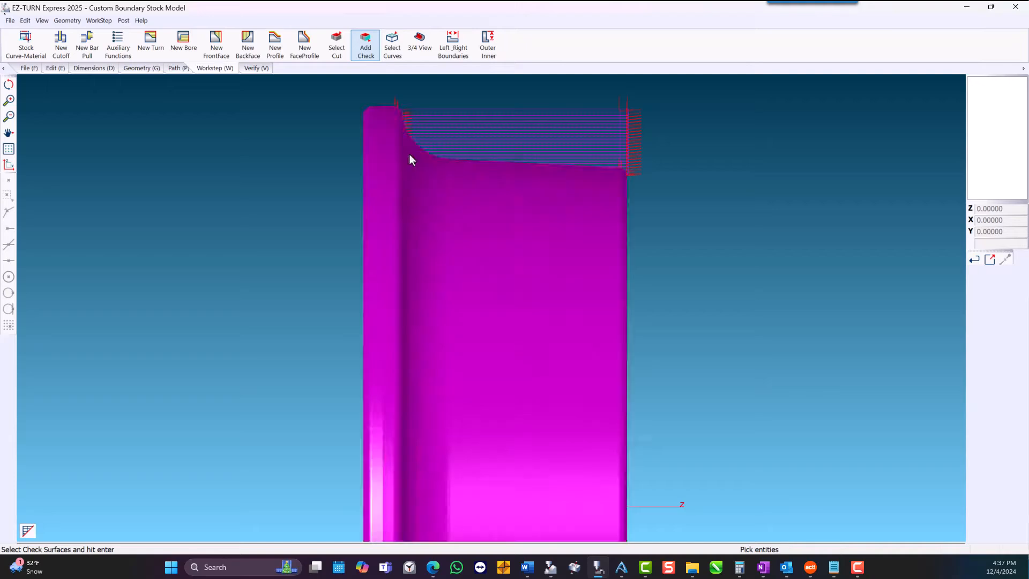
key("Return")
Step: Verify the Custom Stock workstep again with the stock model applied as the check surface
left_click(256, 68)
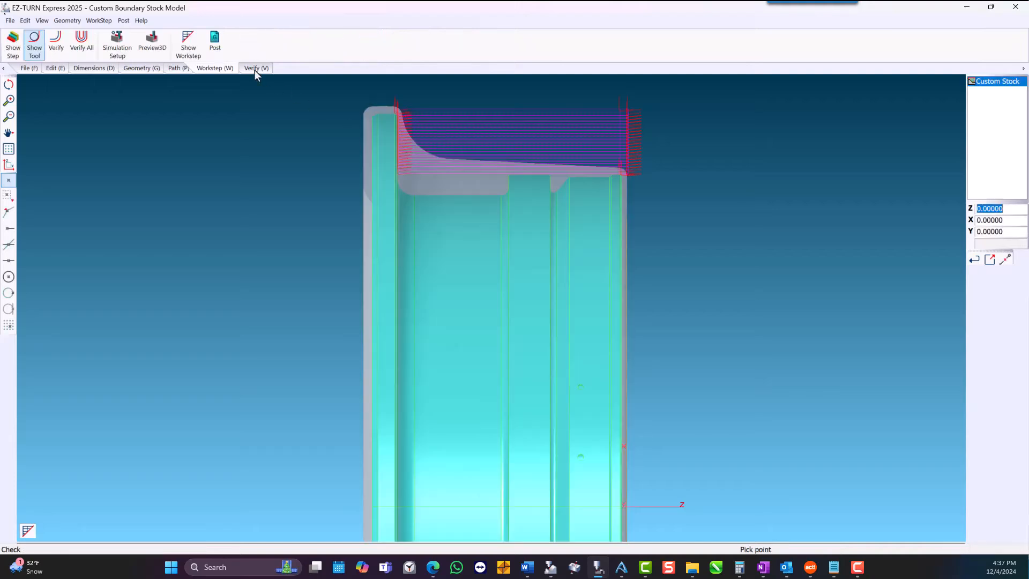
left_click(55, 44)
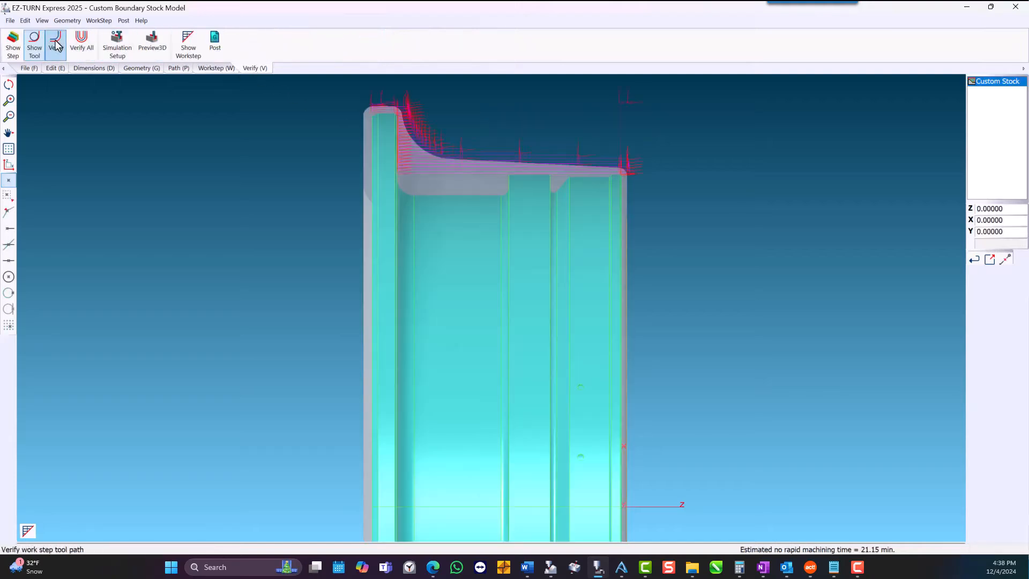
scroll(433, 103, "up", 3)
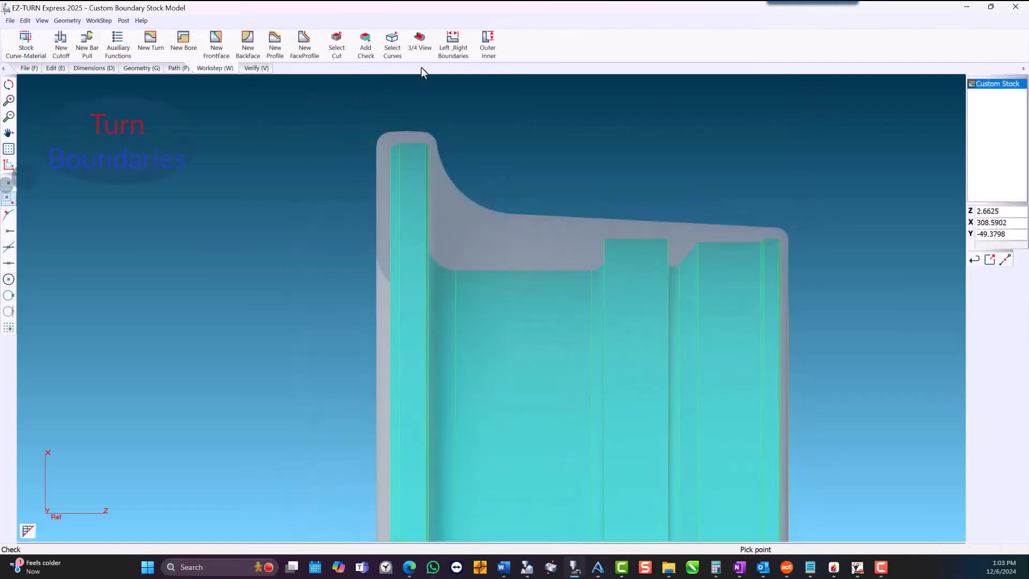
Step: Show the part in 3/4 section view and verify the Custom Stock workstep's toolpath against the sectioned profile
left_click(422, 58)
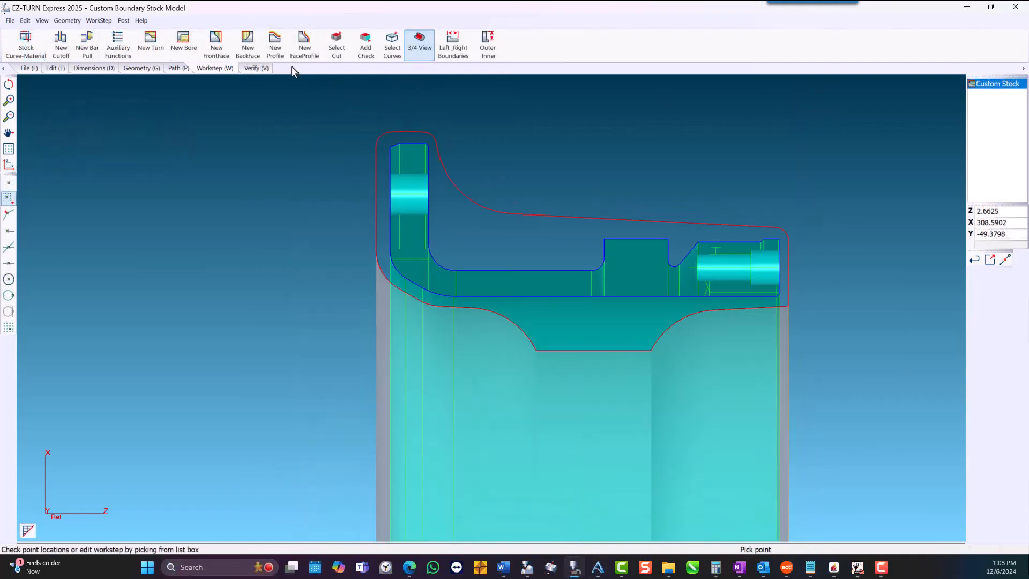
left_click(261, 69)
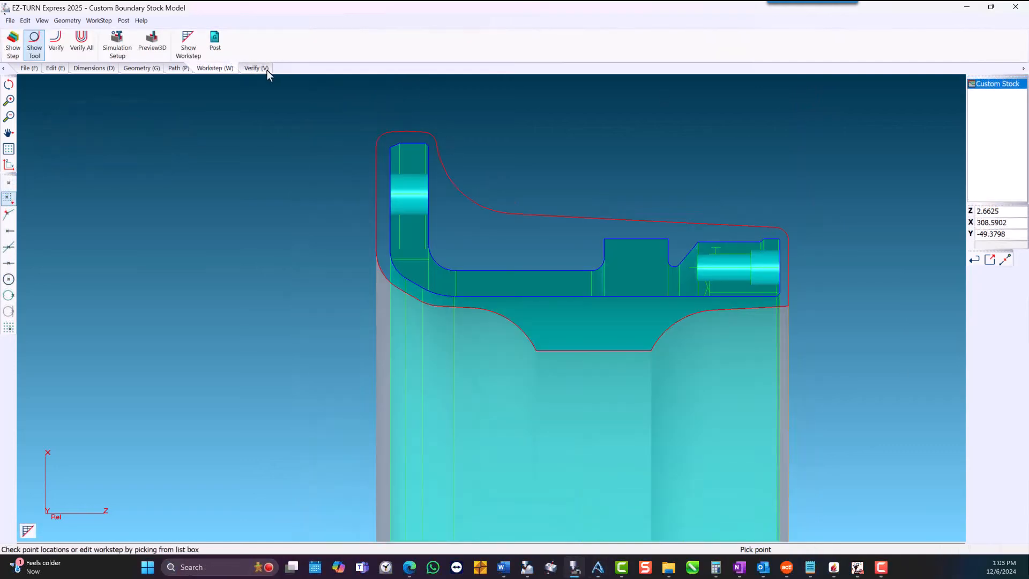
left_click(61, 53)
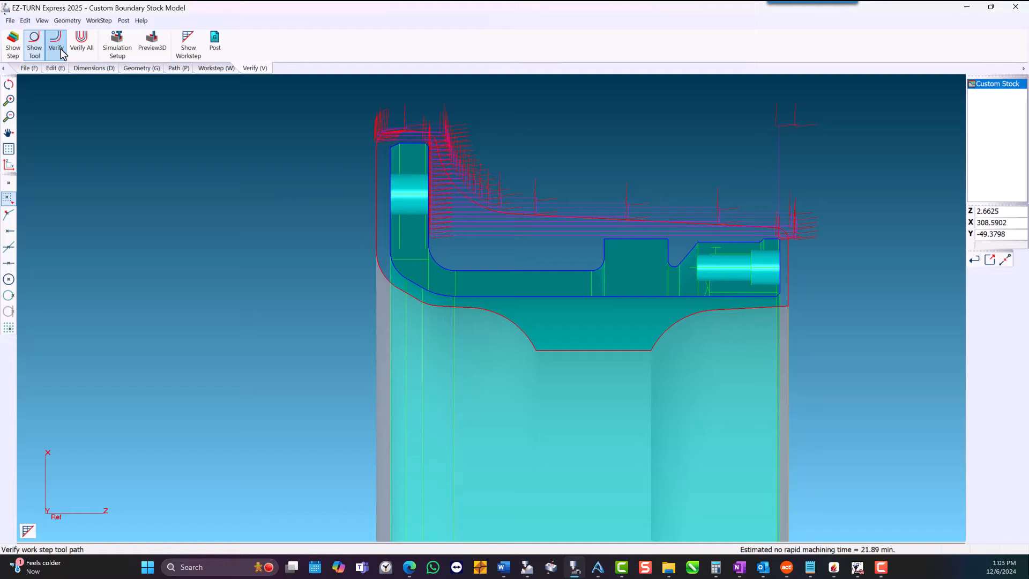
Step: Limit the Custom Stock workstep with left and right boundaries at the start of the stock's sloped outer line and at its end face
left_click(208, 68)
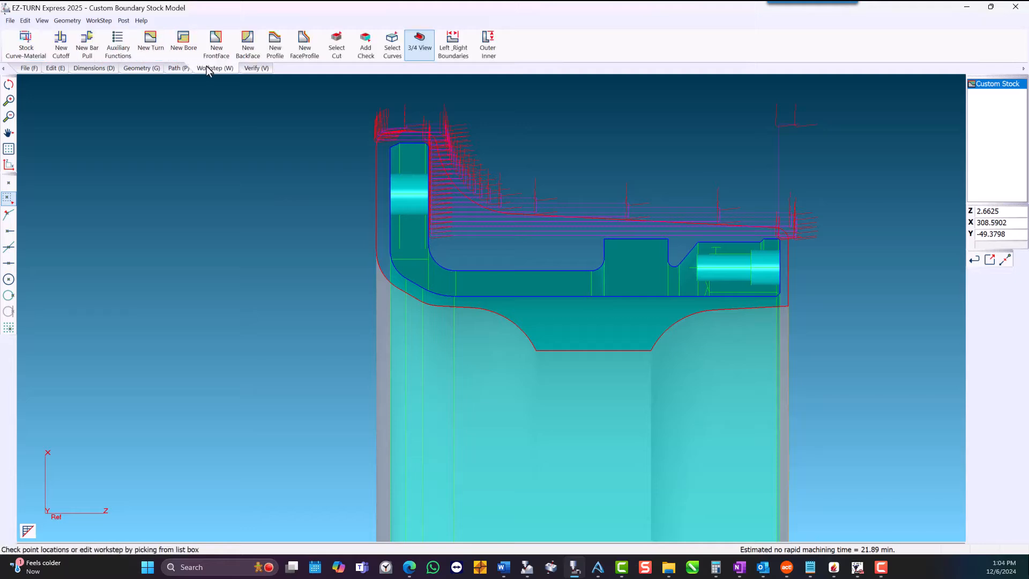
left_click(453, 48)
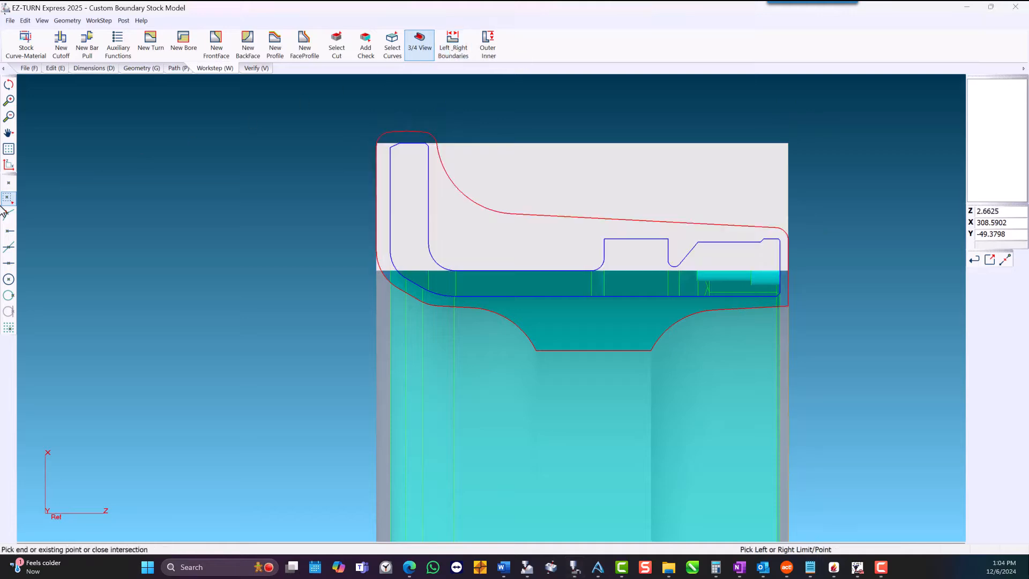
left_click(508, 217)
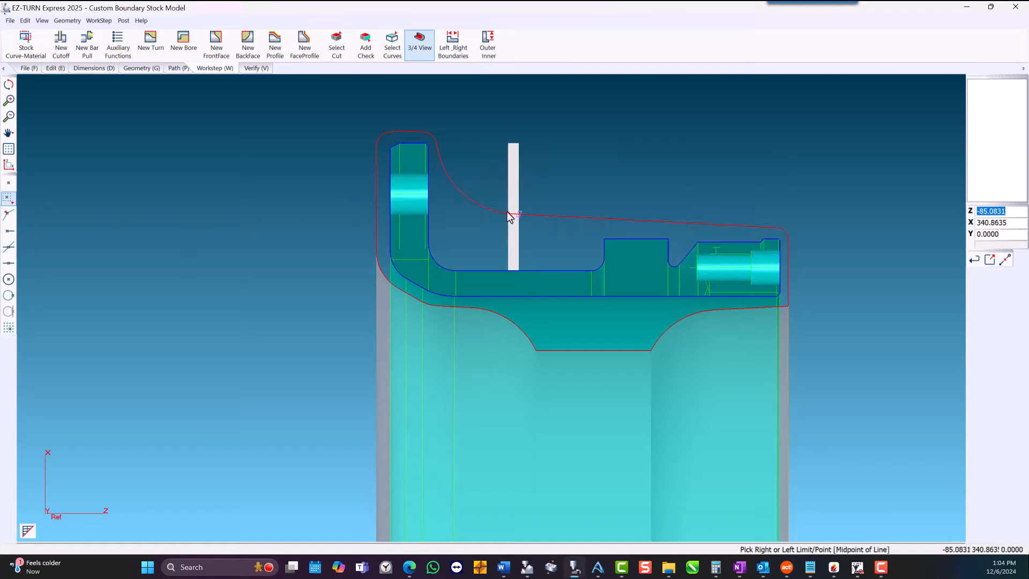
left_click(790, 241)
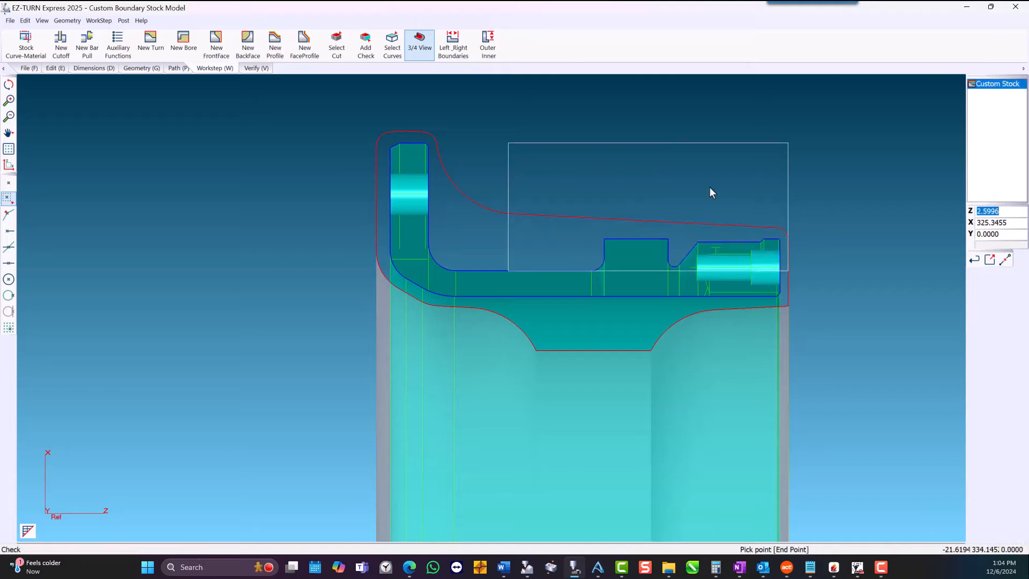
Step: Set the outer boundary at the start of the sloped stock line, about X 340.8, and the inner boundary on the part's cylindrical floor at X 305
left_click(488, 43)
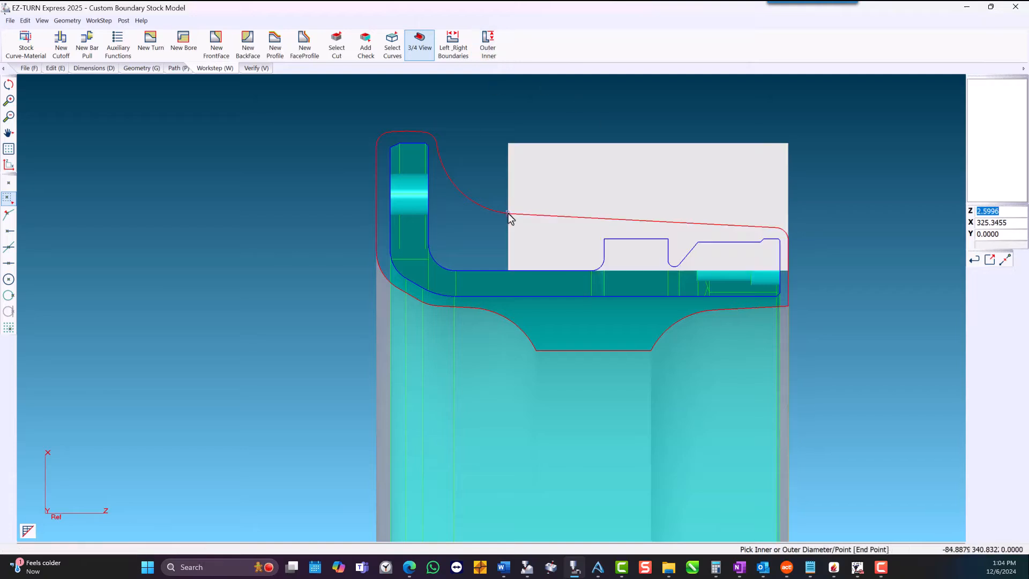
left_click(509, 222)
left_click(507, 271)
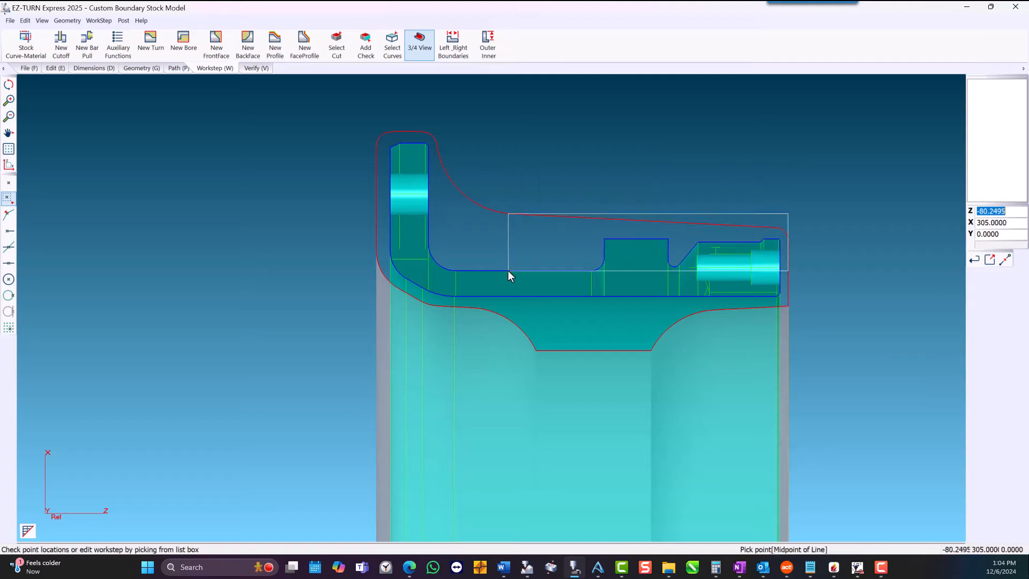
left_click(254, 69)
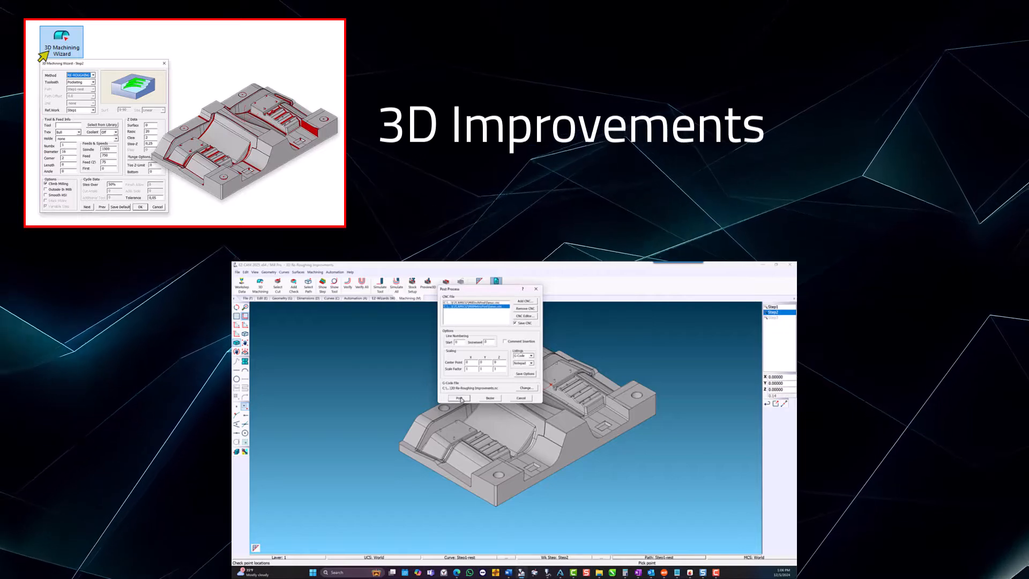
left_click(461, 401)
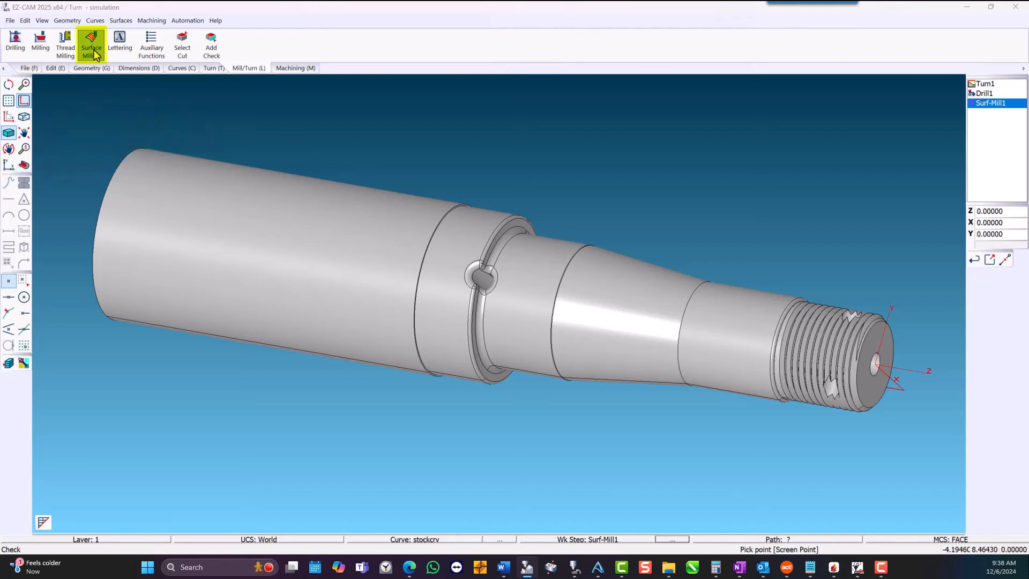
Step: Create the Surf-Mill1 surface milling workstep with the Constant-Z cycle and assign the rounded surfaces around the shaft's groove opening as machining surfaces
left_click(95, 54)
left_click(564, 167)
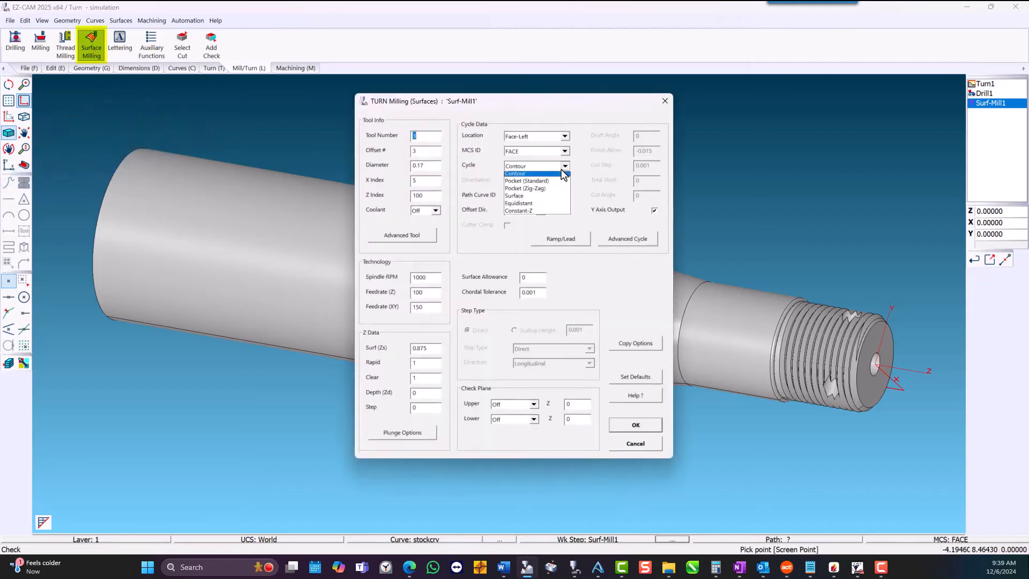
left_click(560, 206)
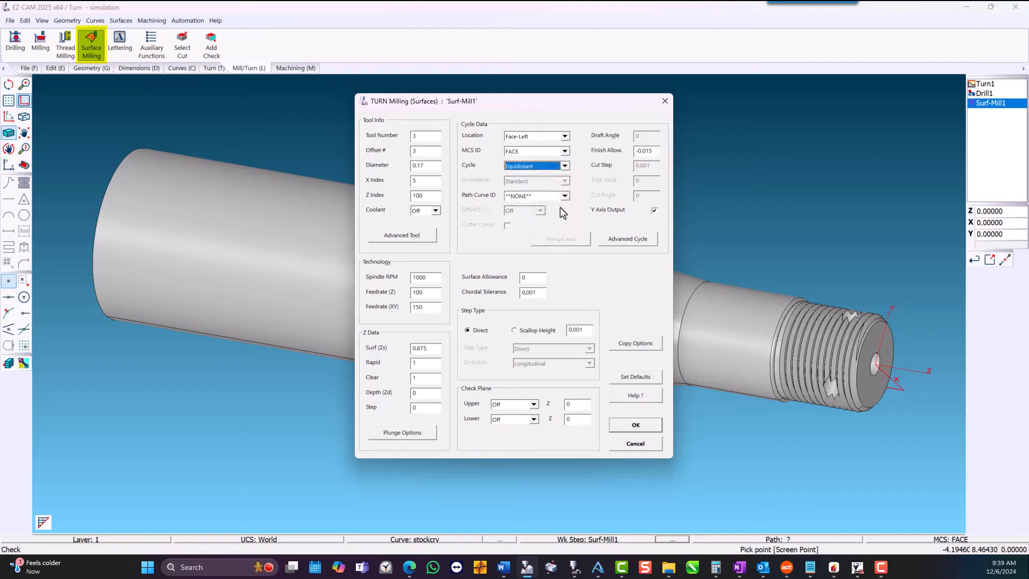
left_click(565, 167)
left_click(561, 213)
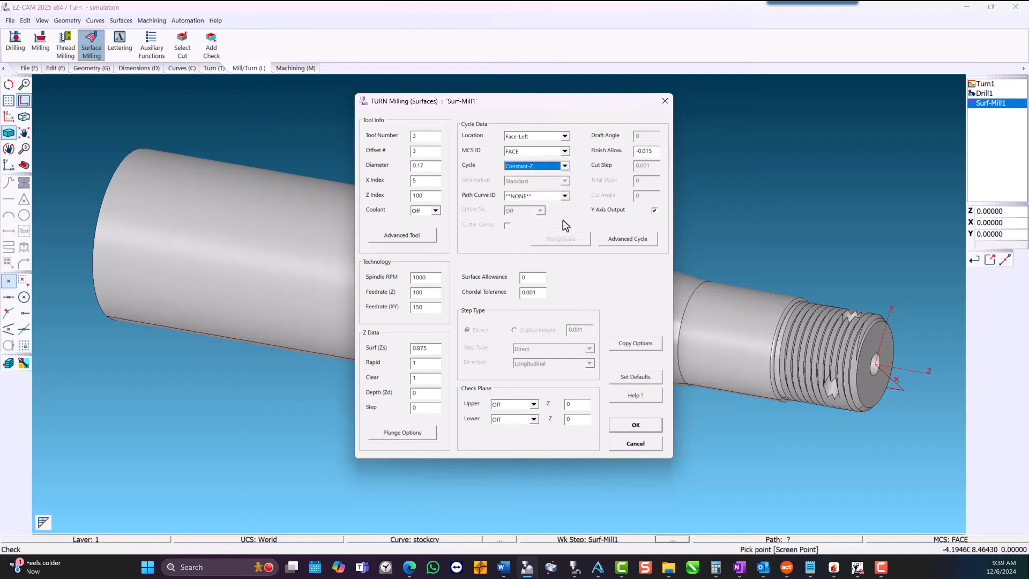
left_click(629, 426)
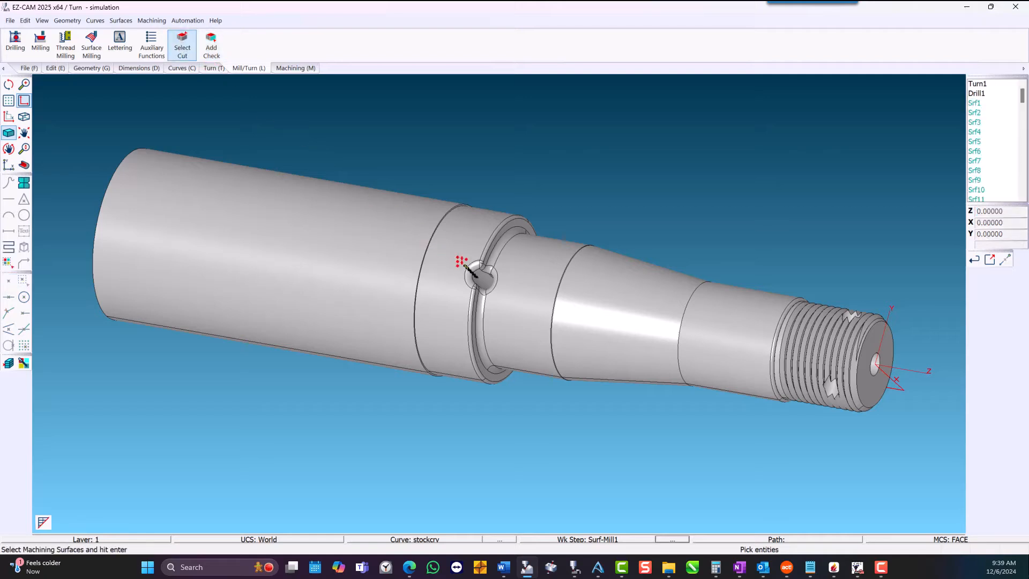
left_click(511, 309)
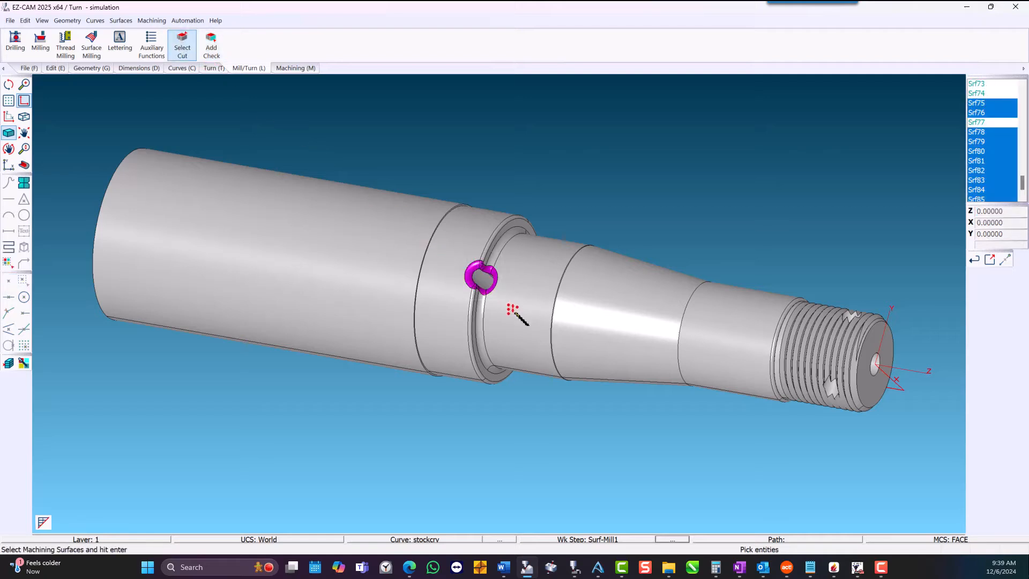
key("Return")
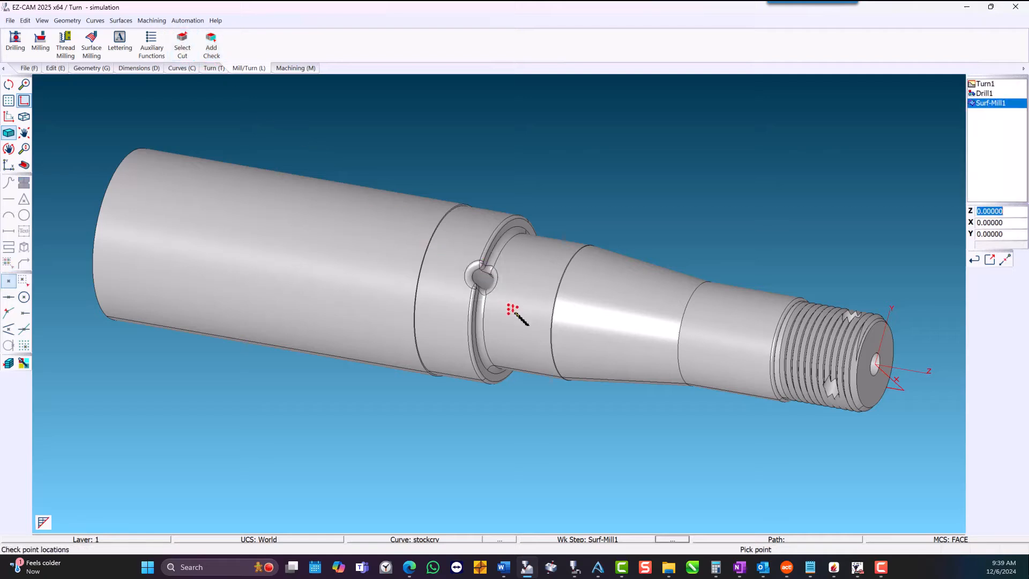
Step: Verify the Surf-Mill1 workstep and examine its Constant-Z toolpath up close around the groove opening
left_click(294, 68)
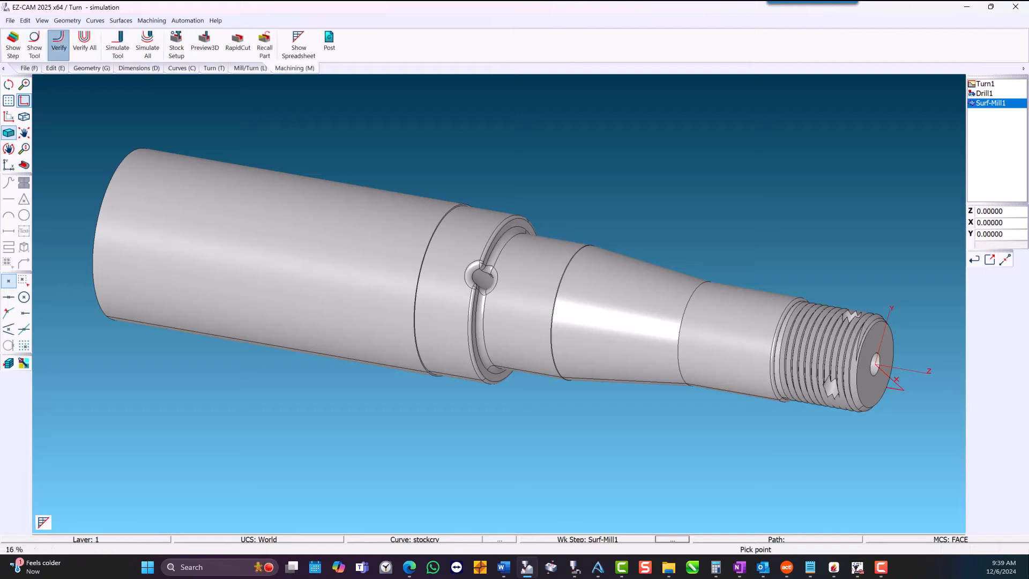
left_click(59, 45)
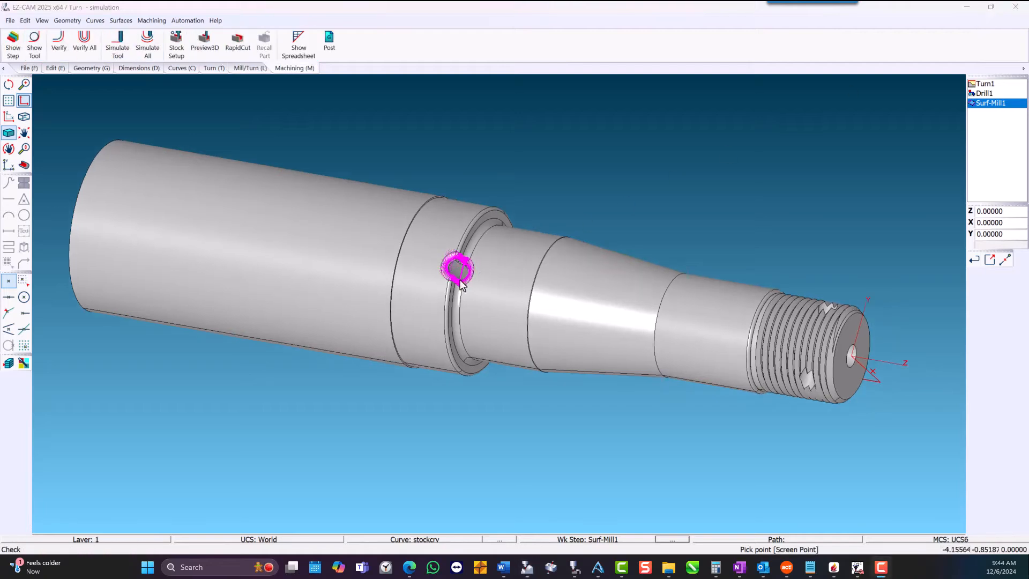
scroll(460, 282, "up", 10)
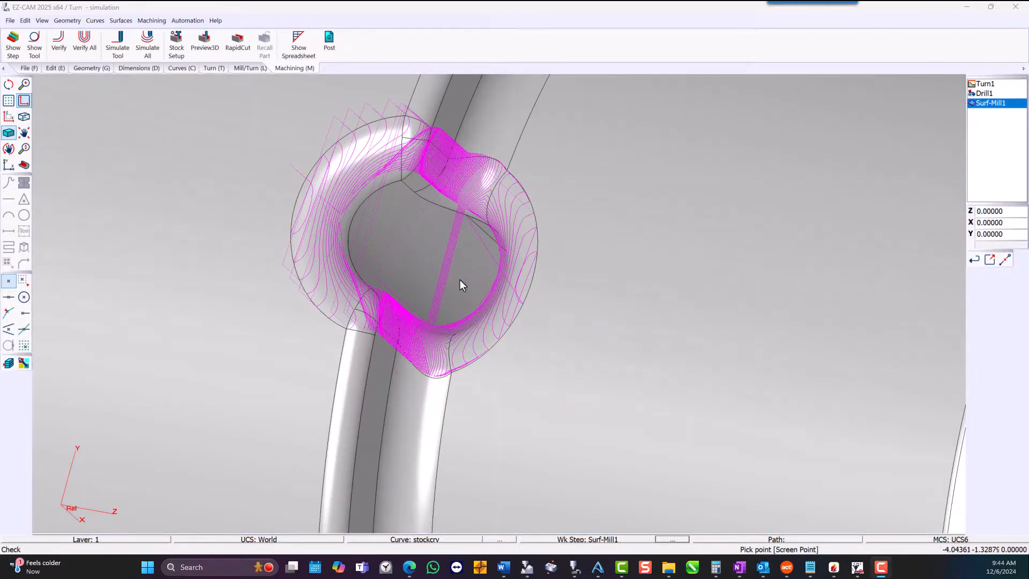
scroll(460, 281, "down", 10)
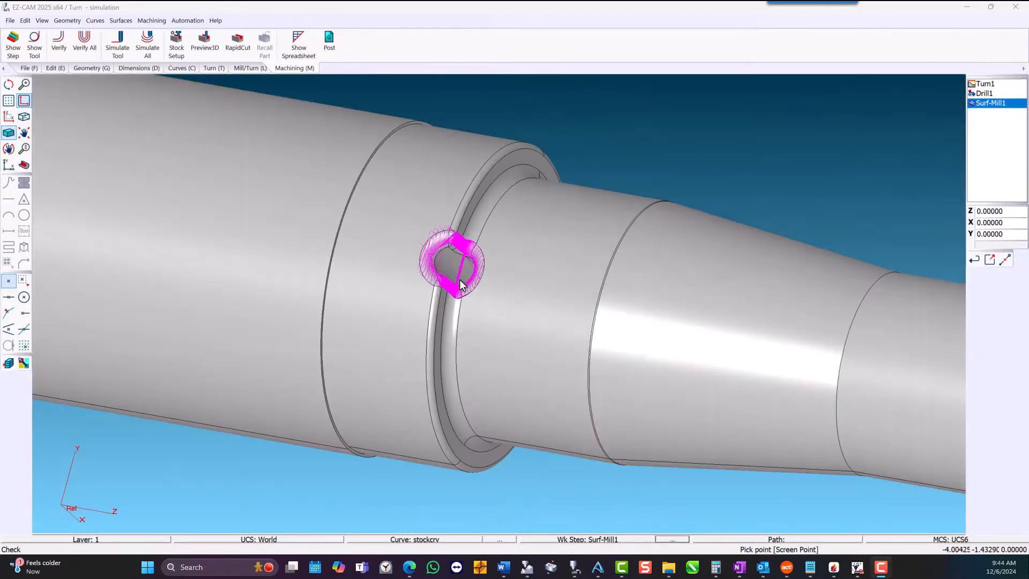
scroll(461, 284, "down", 3)
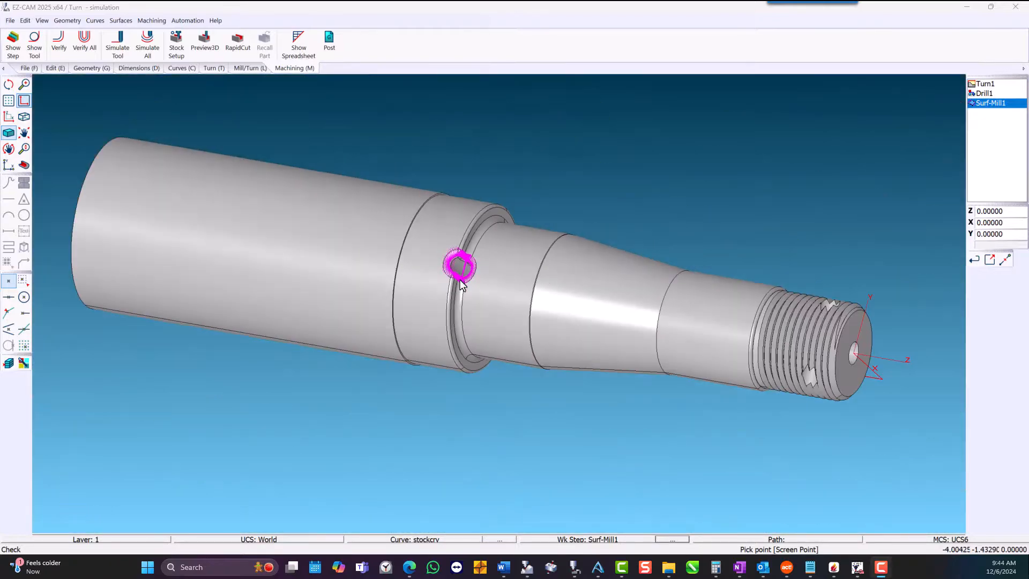
Step: Change the Surf-Mill1 workstep's cycle to Equidistant
double_click(989, 103)
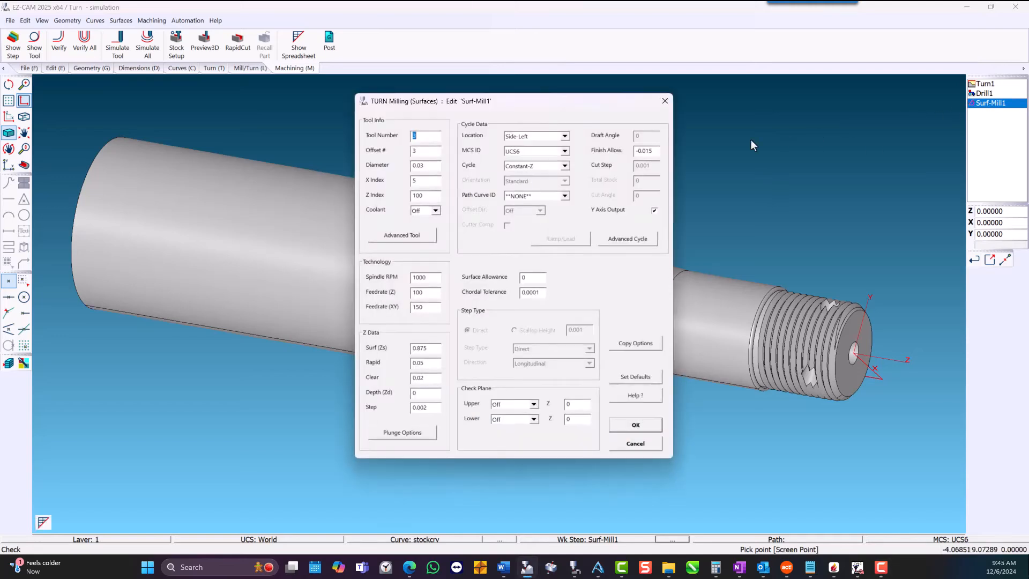
left_click(563, 167)
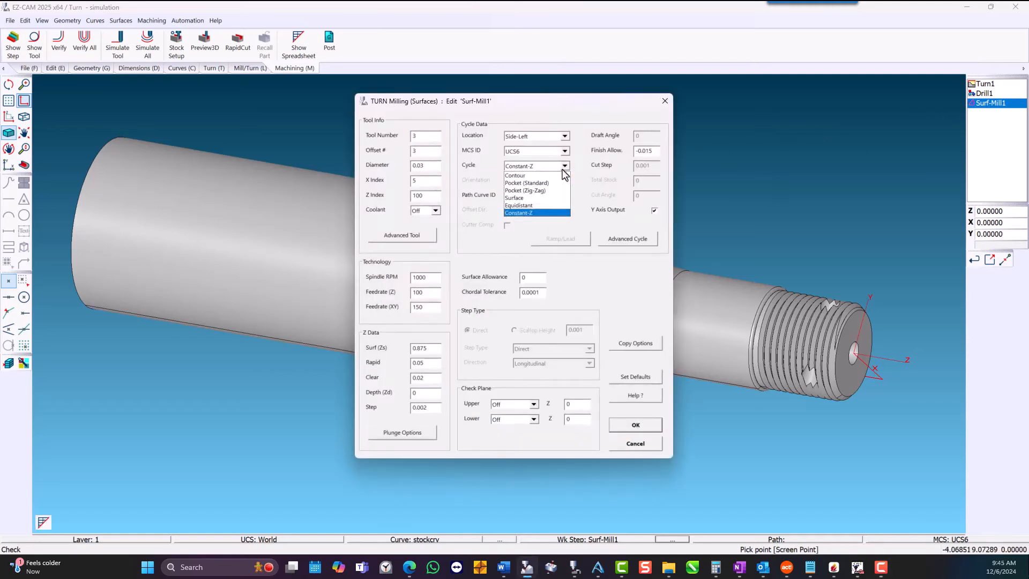
left_click(556, 206)
left_click(618, 429)
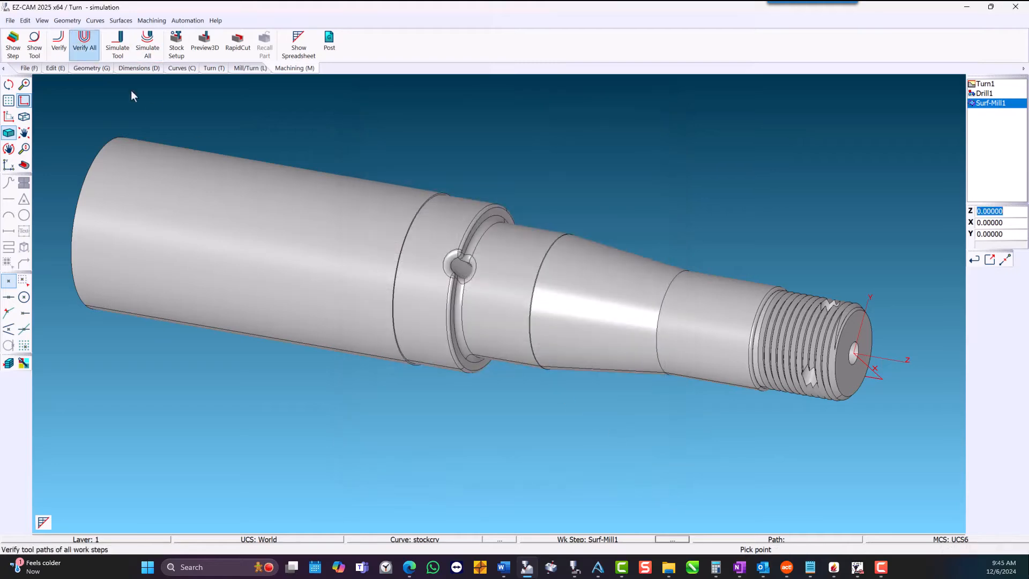
Step: Verify Surf-Mill1 again and examine the Equidistant toolpath around the groove opening
left_click(60, 41)
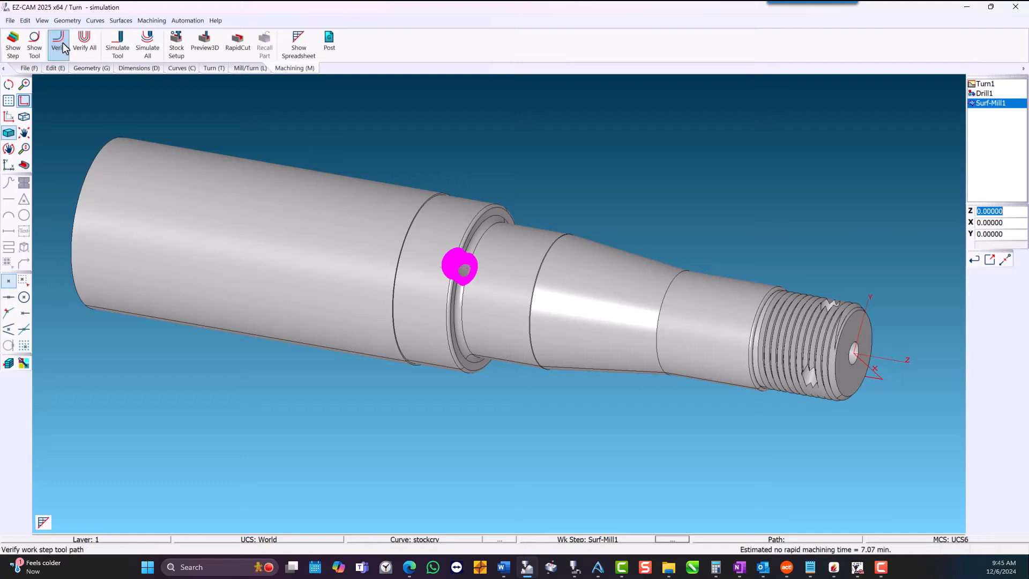
scroll(418, 255, "up", 8)
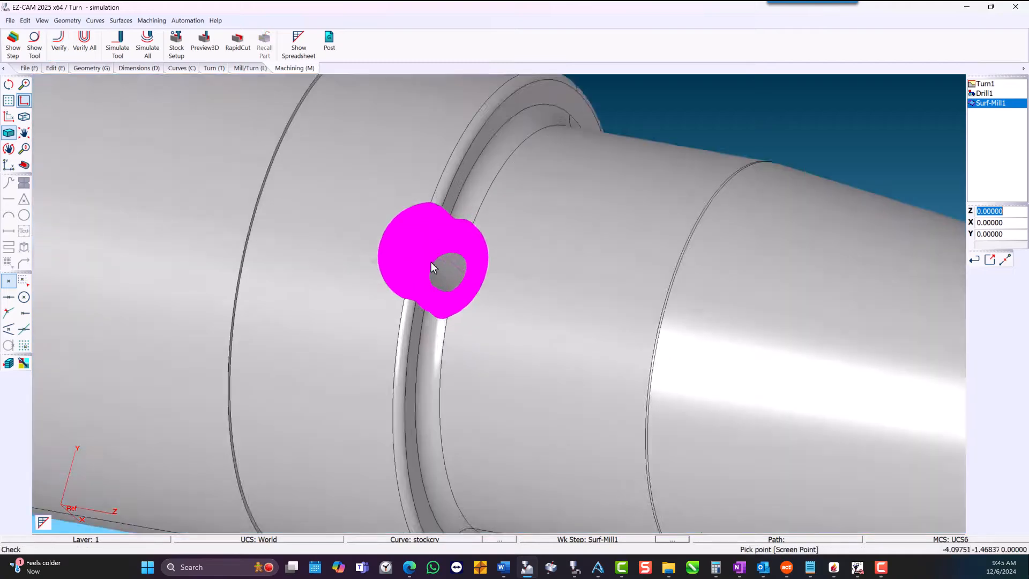
scroll(431, 262, "up", 1)
middle_click_drag(431, 262, 404, 191)
scroll(404, 191, "down", 2)
scroll(413, 239, "down", 5)
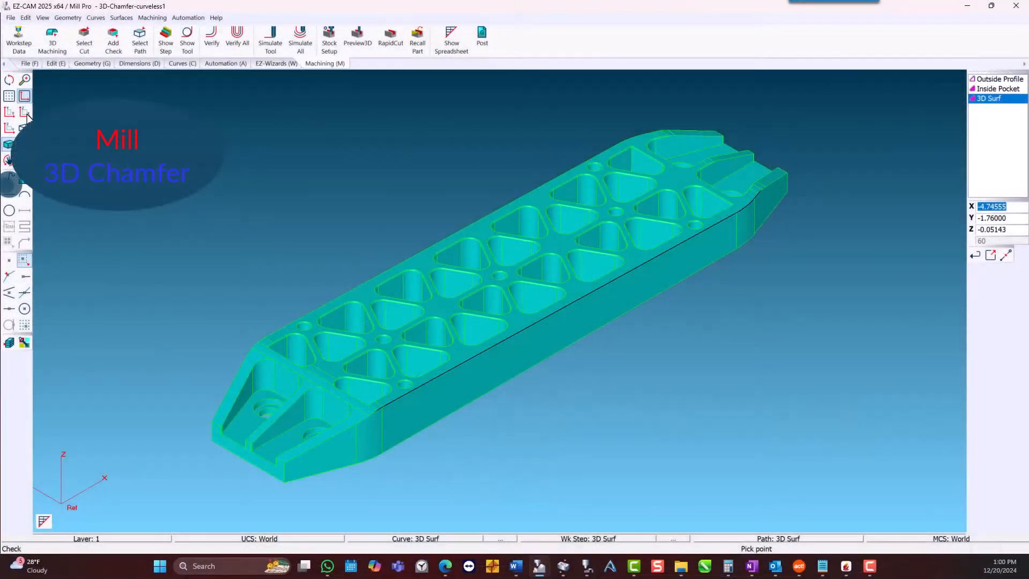
Step: Examine the sloped 3D chamfer along the milled part's top outer edge from the side, close up and in isometric view
left_click(24, 113)
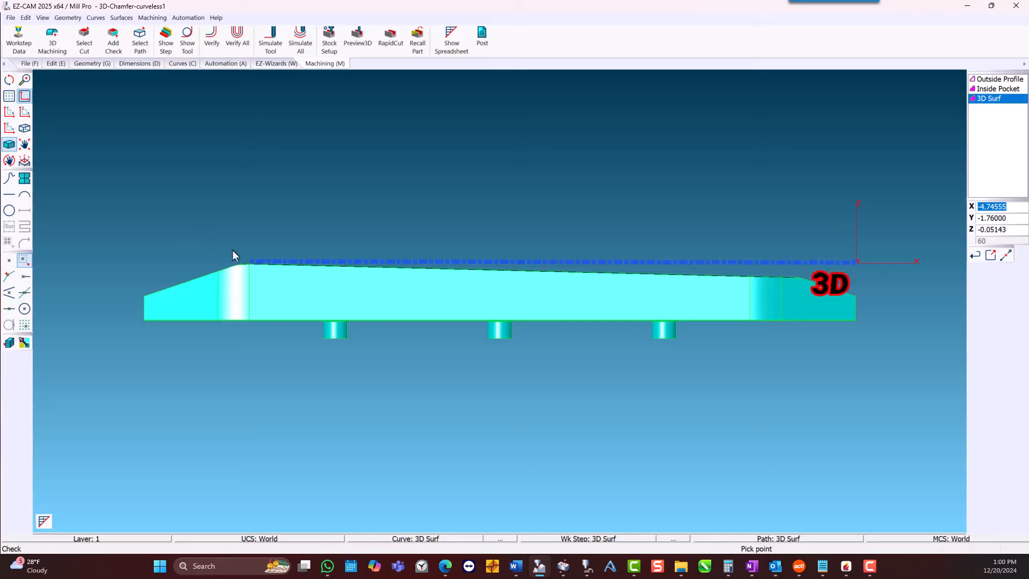
middle_click_drag(232, 250, 521, 253)
scroll(547, 203, "up", 6)
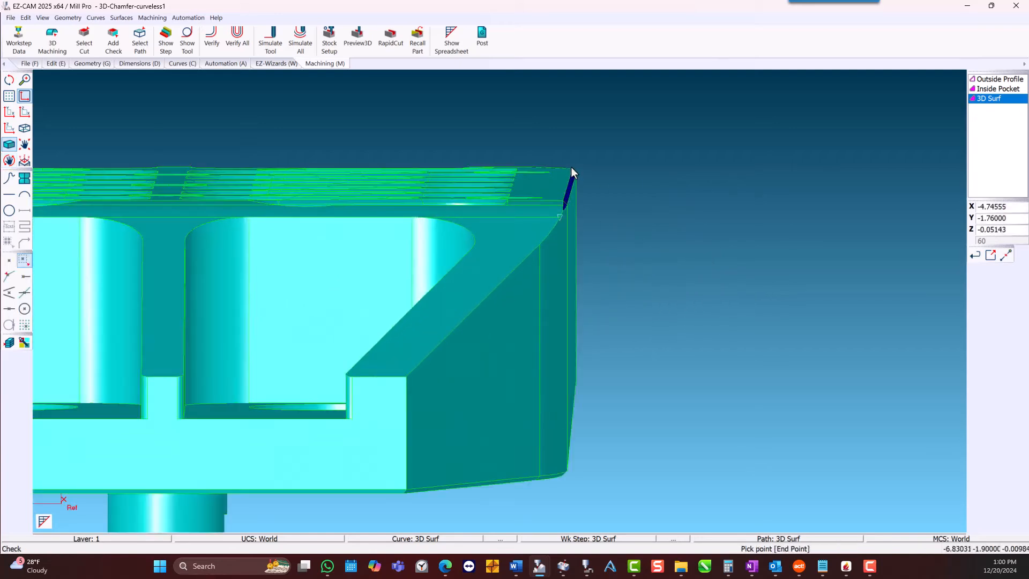
scroll(571, 168, "up", 3)
middle_click_drag(563, 225, 561, 231)
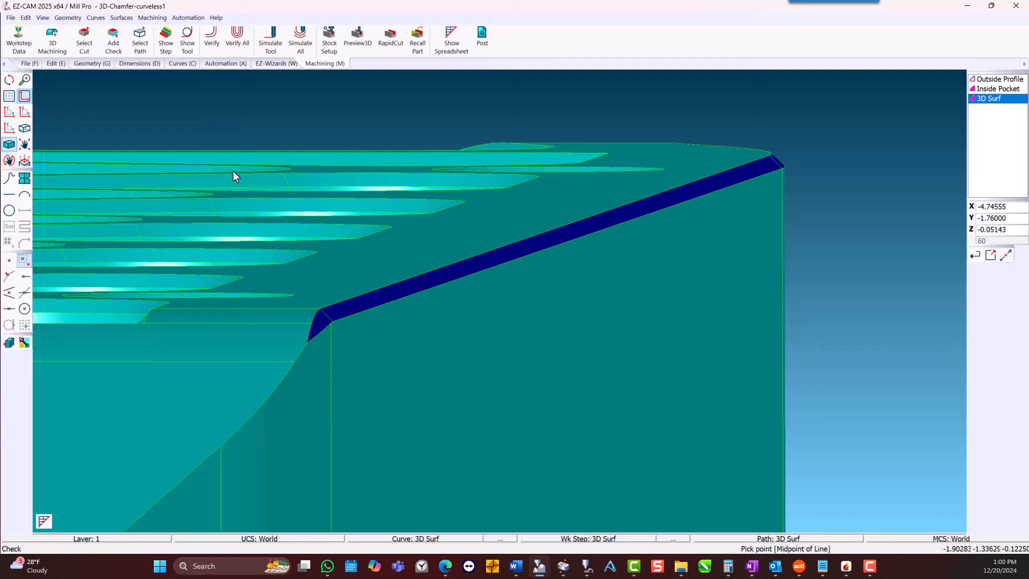
left_click(25, 130)
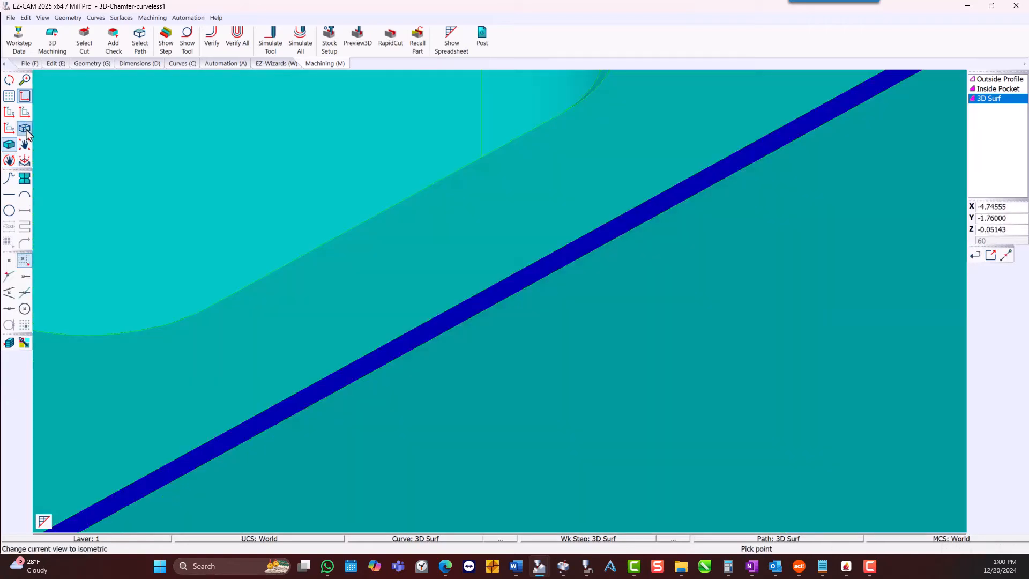
Step: Create a Contour1 workstep using a flat tool 0.19 in diameter, length and cut length 2, and taper angle 45
left_click(230, 67)
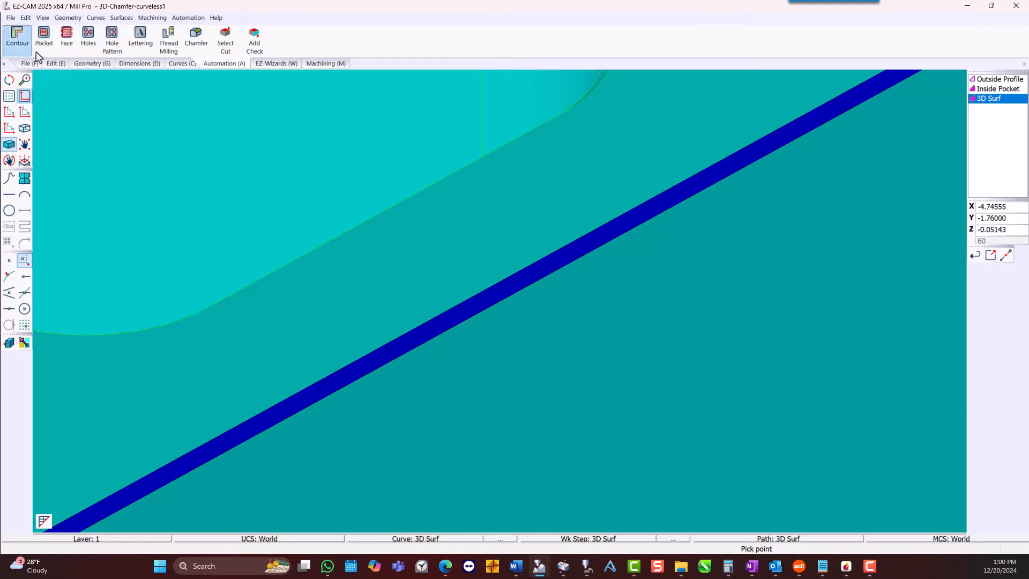
left_click(20, 51)
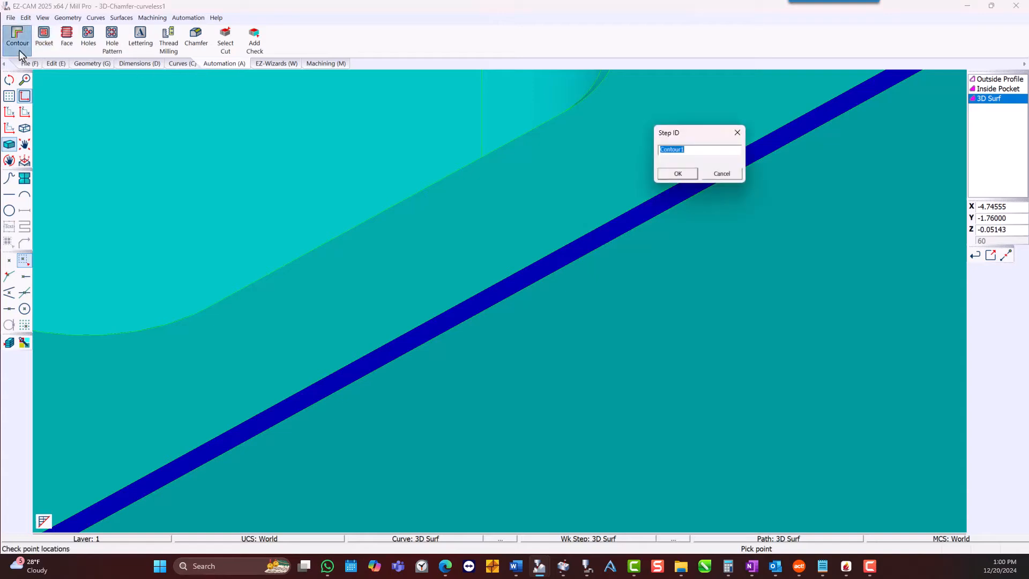
left_click(679, 174)
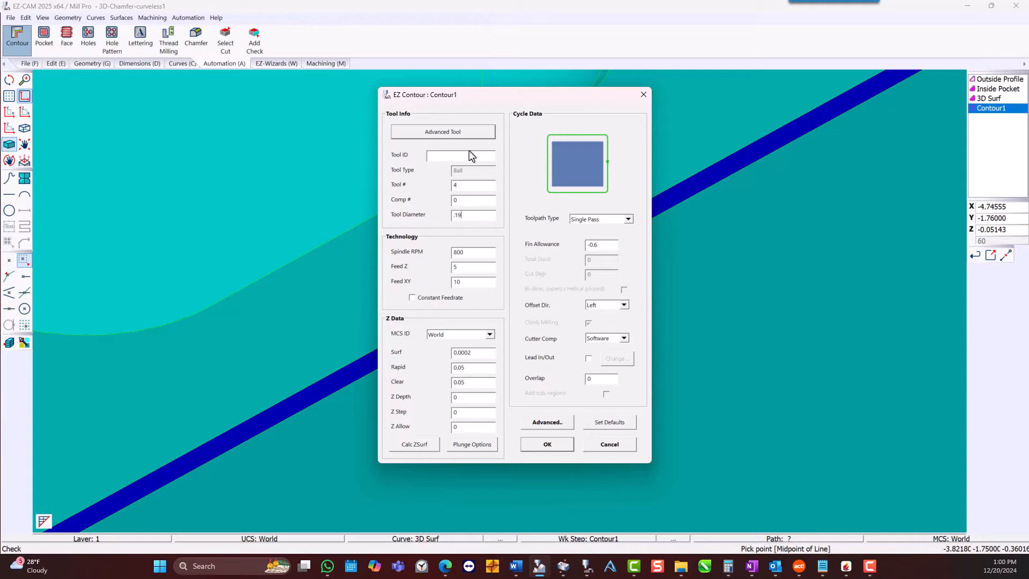
left_click(471, 133)
left_click(516, 197)
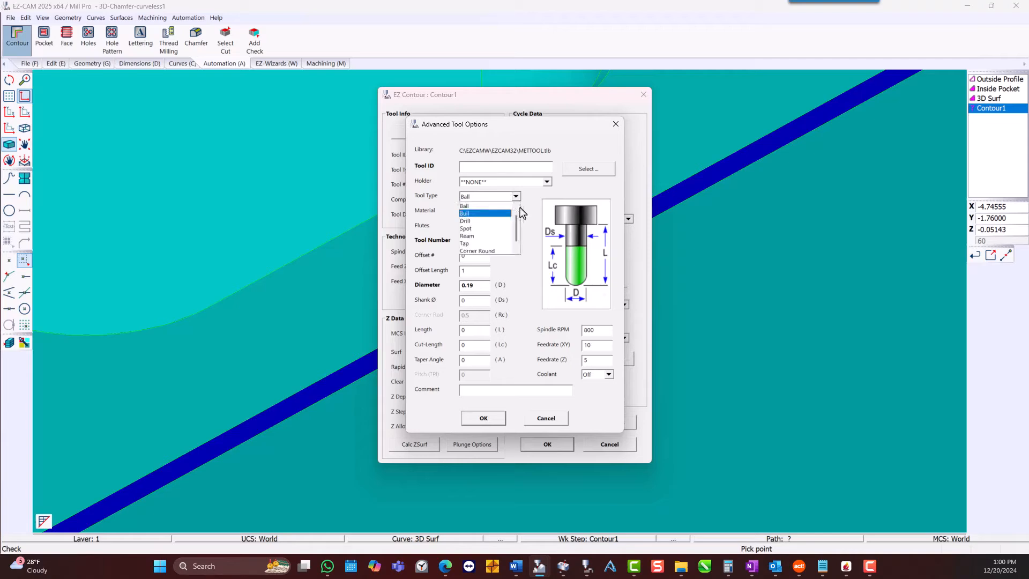
scroll(510, 213, "up", 1)
left_click(504, 213)
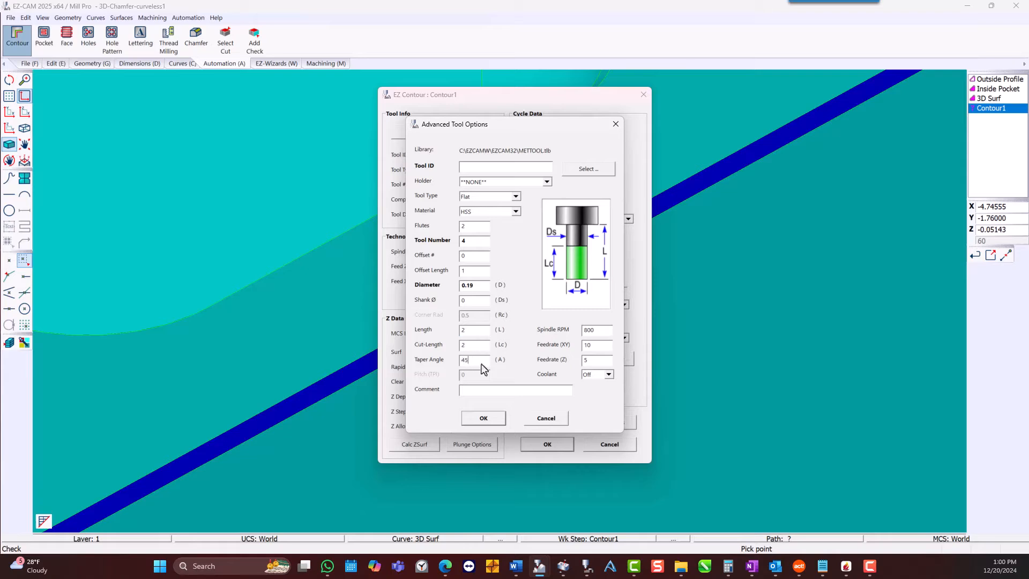
left_click(493, 419)
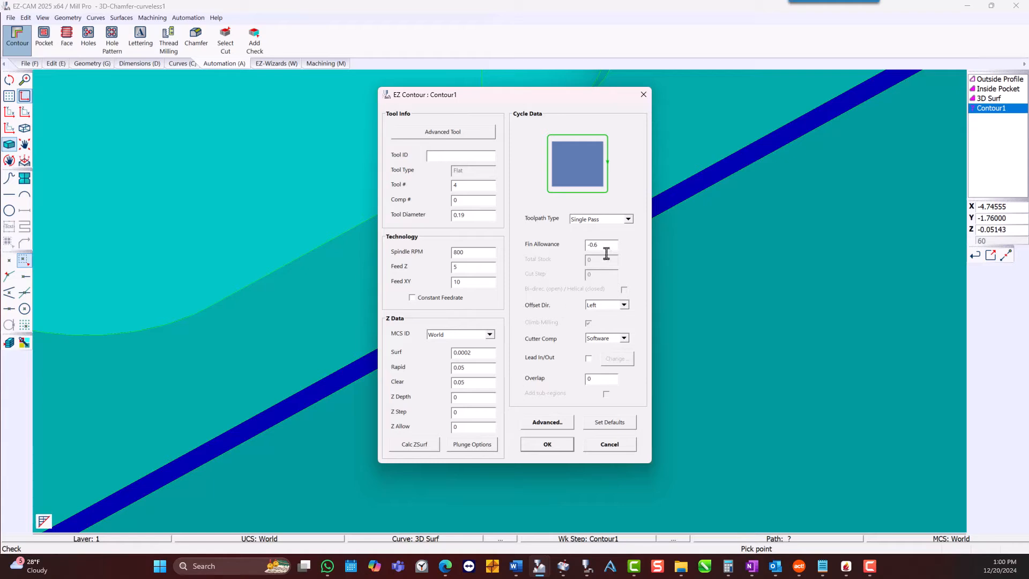
Step: Set Contour1's toolpath type to 3D-Curve, replace its finish allowance, and accept the contour settings
left_click(628, 219)
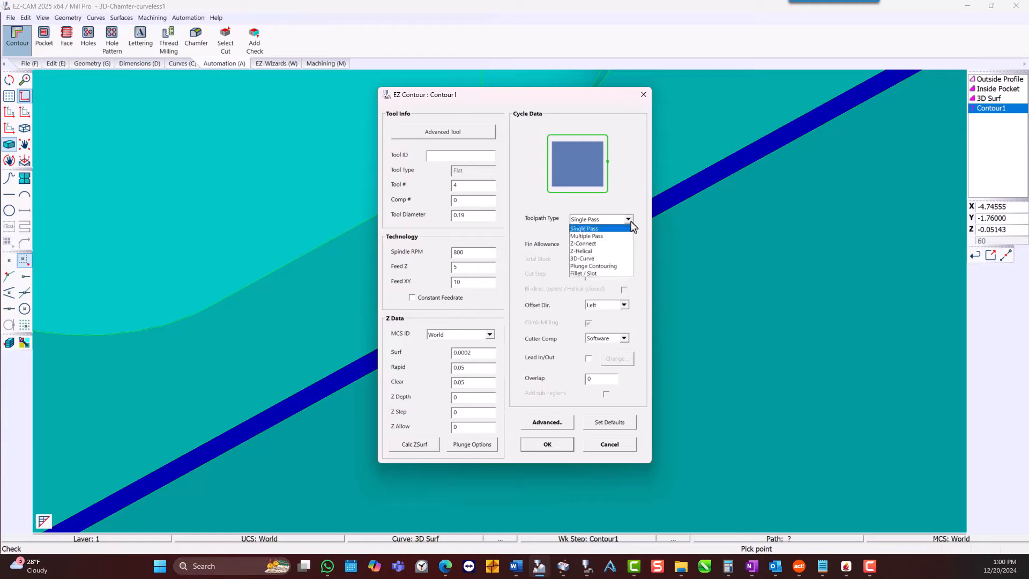
left_click(621, 260)
double_click(607, 247)
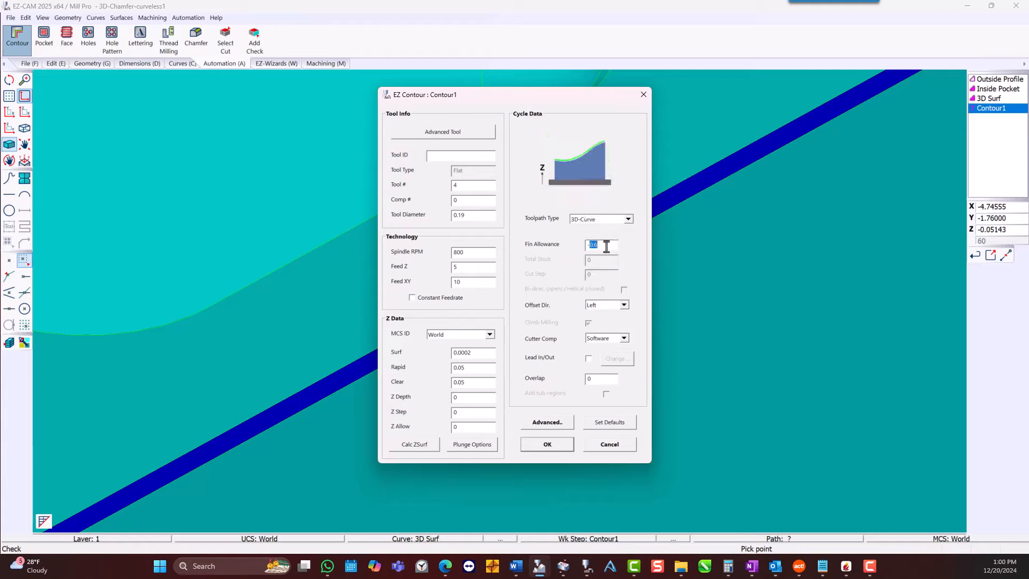
left_click(536, 444)
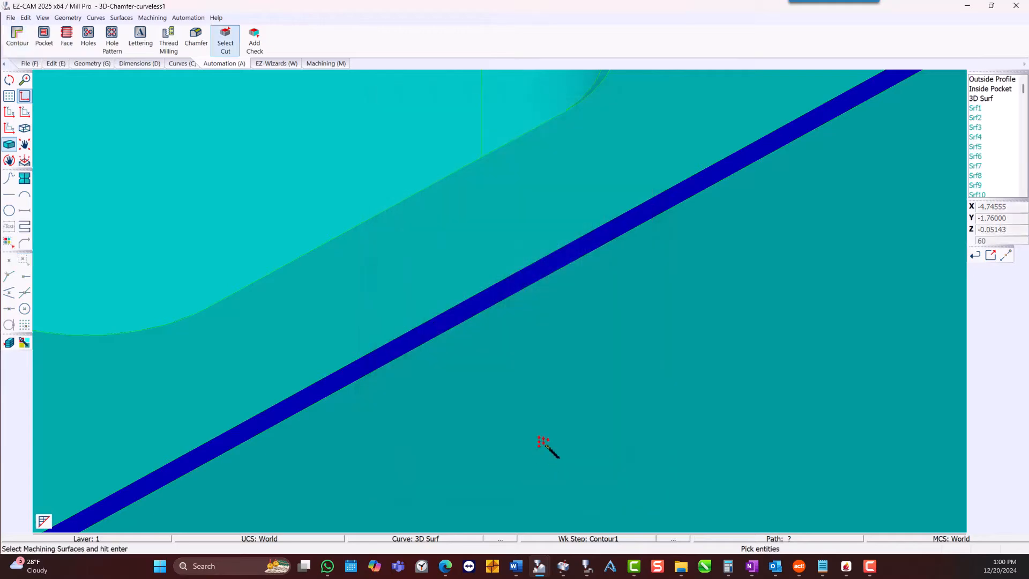
Step: Select the blue chamfer surfaces along the long front top edge, including both curved ends, as Contour1's machining surfaces
left_click(552, 279)
scroll(719, 257, "down", 5)
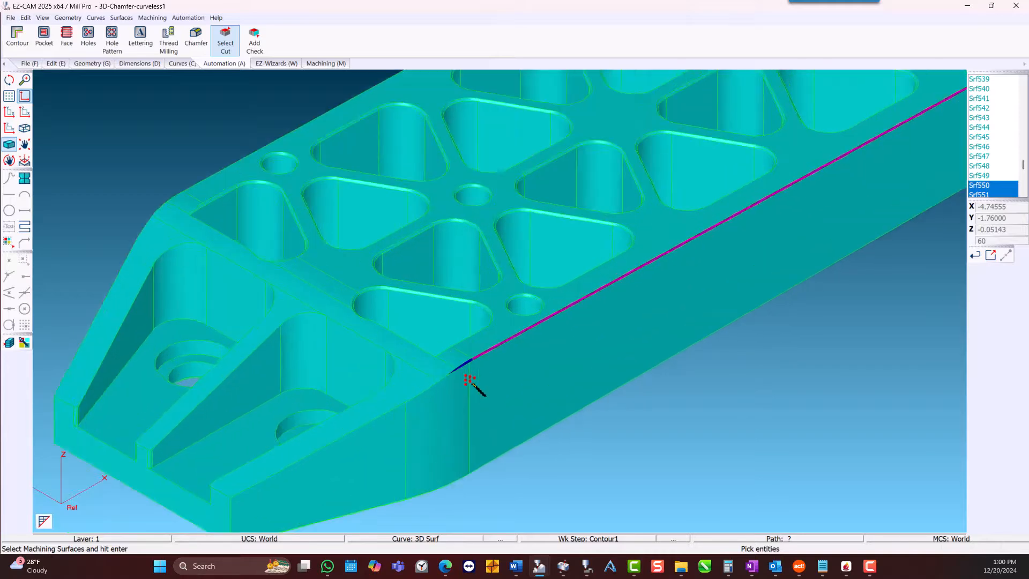
scroll(472, 381, "up", 4)
left_click(489, 347)
scroll(471, 356, "down", 6)
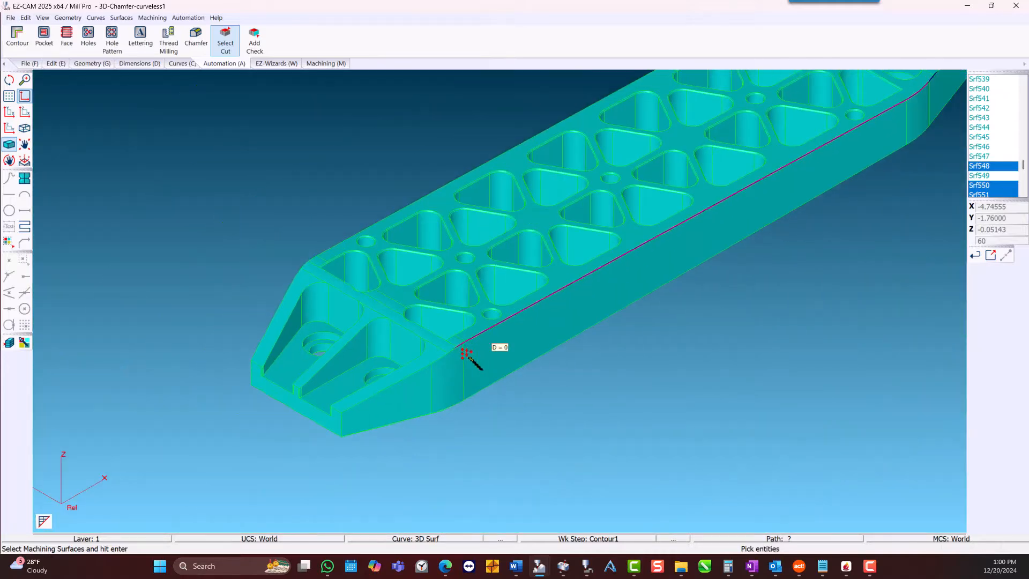
scroll(470, 360, "down", 2)
scroll(860, 140, "up", 6)
left_click(750, 224)
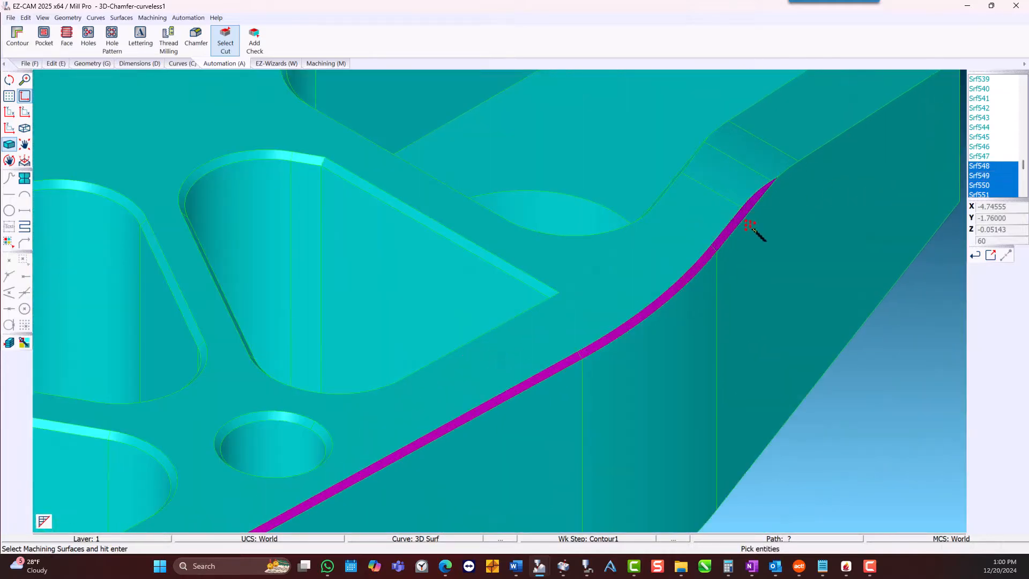
key("Return")
scroll(741, 217, "down", 6)
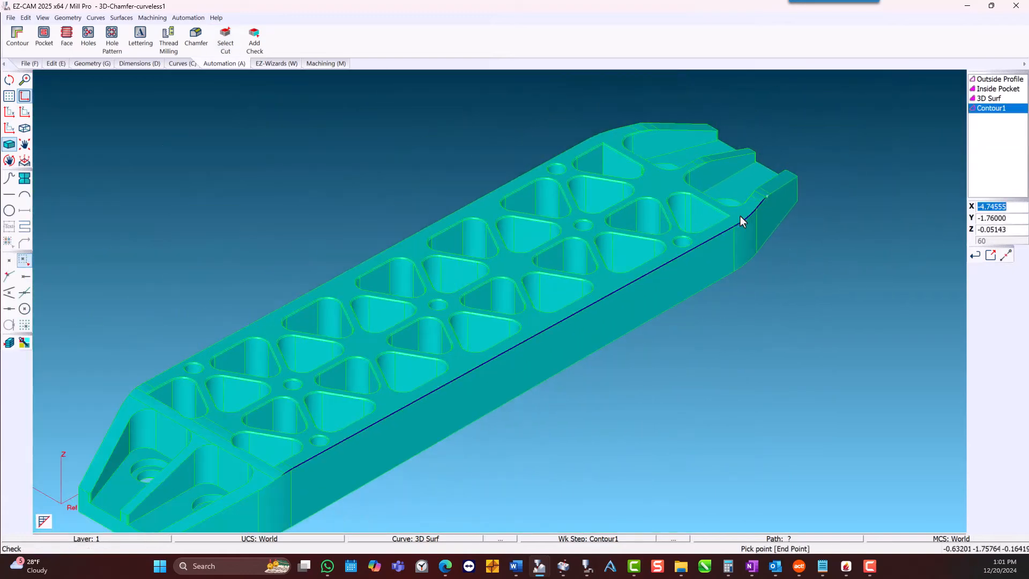
Step: Verify the Contour1 toolpath, then run a 3D preview and examine the machined chamfer along the front edge
left_click(325, 63)
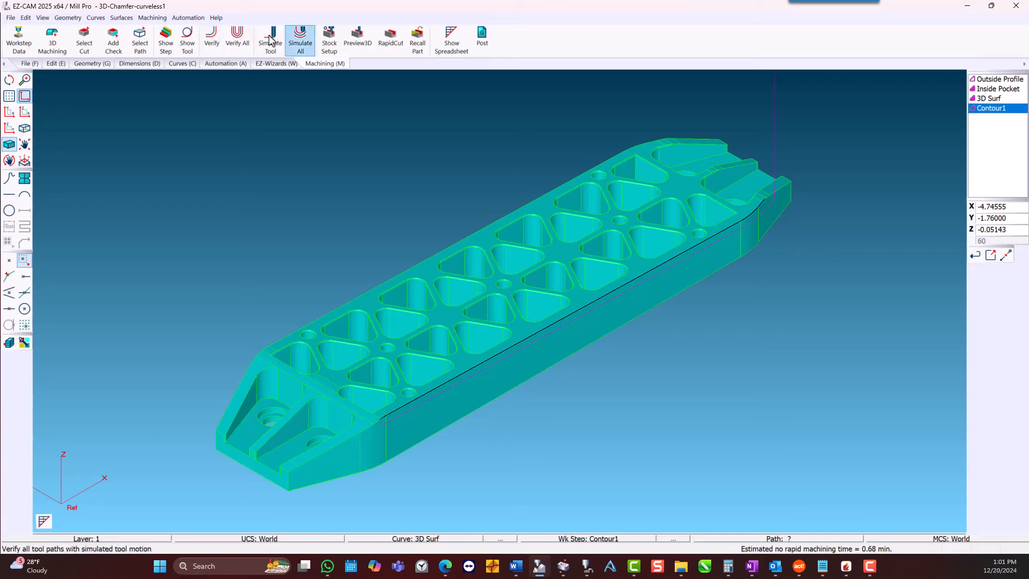
left_click(354, 37)
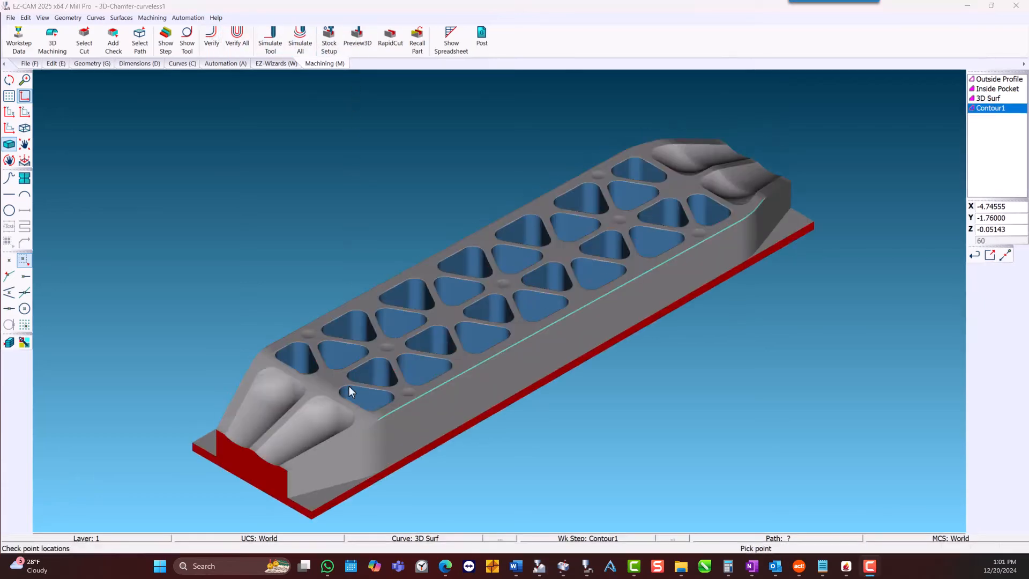
scroll(348, 439, "up", 5)
middle_click_drag(352, 437, 236, 226)
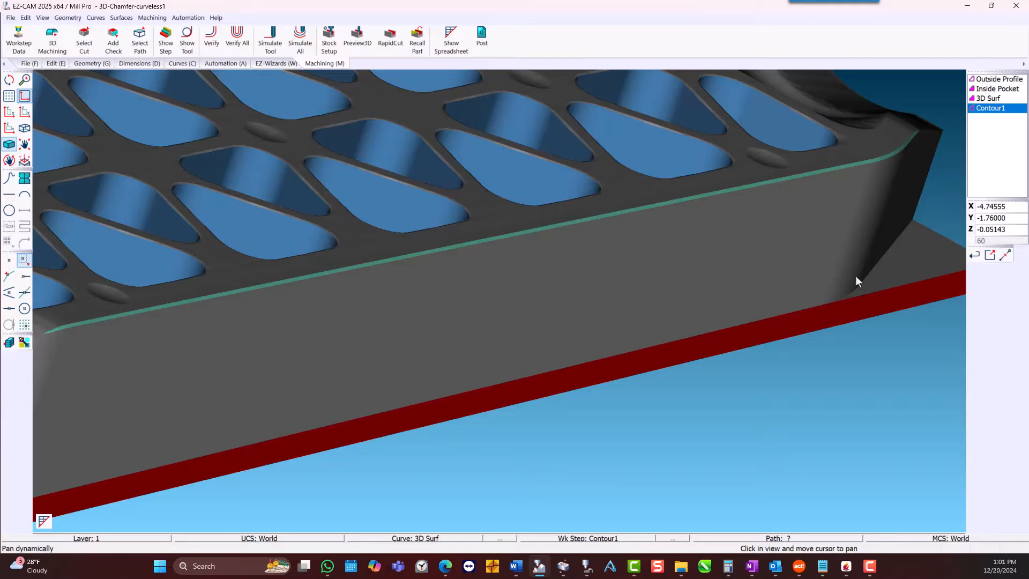
scroll(856, 276, "down", 5)
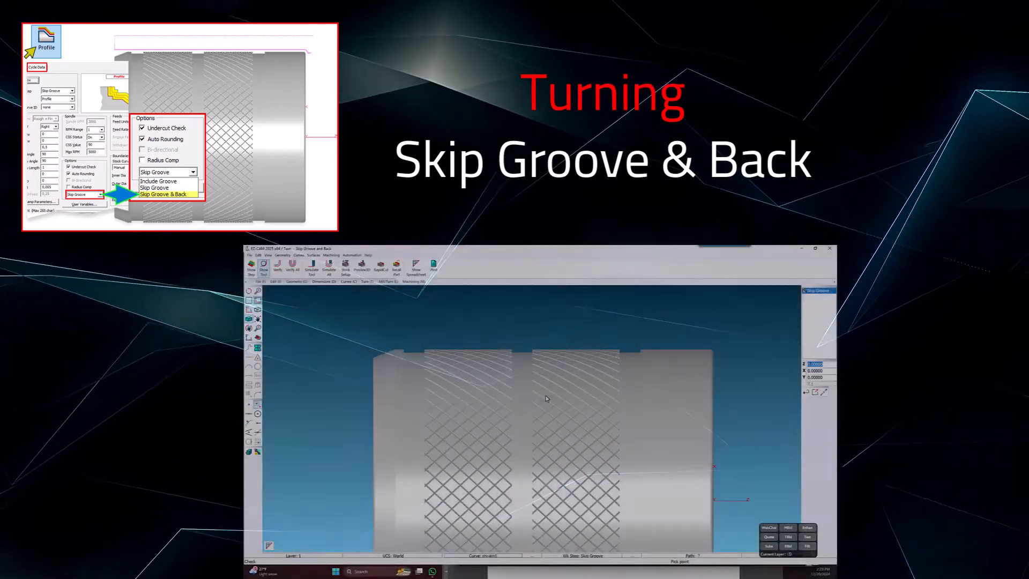
Step: Verify the Skip Groove workstep with its Include Groove option and examine the toolpath across the knurled part's grooves
left_click(278, 271)
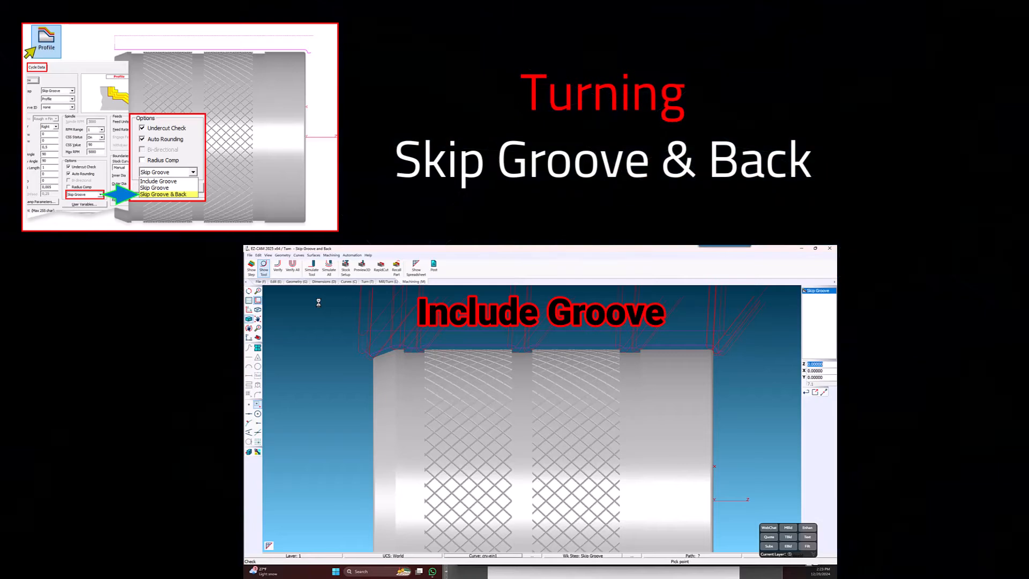
scroll(524, 351, "up", 4)
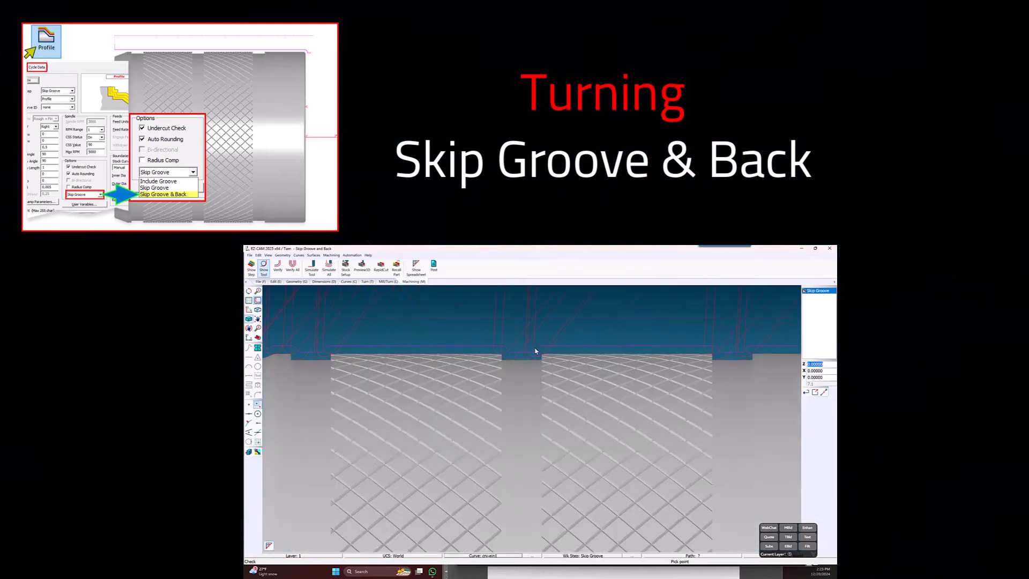
middle_click_drag(536, 352, 721, 354)
scroll(722, 357, "down", 1)
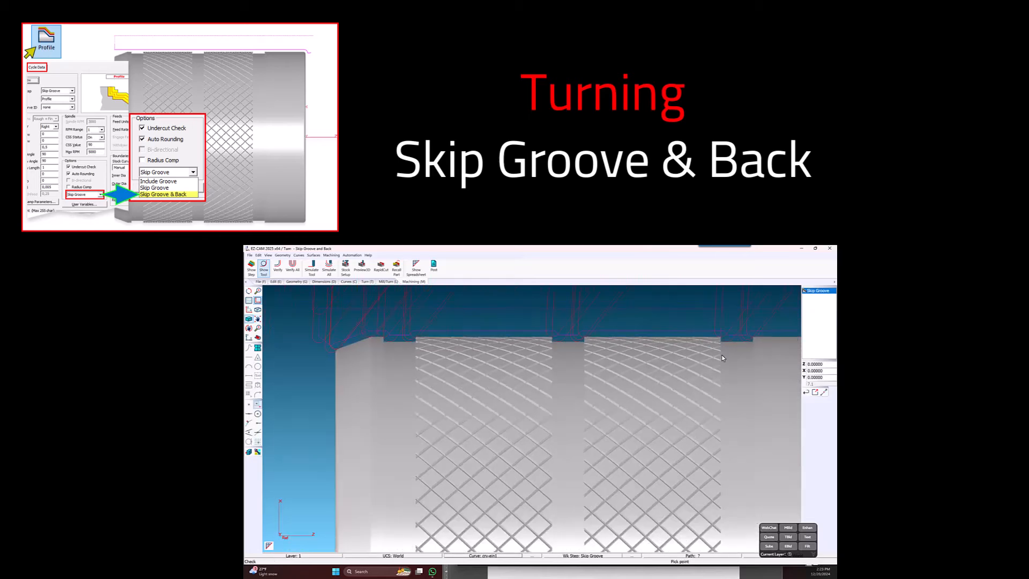
scroll(739, 347, "down", 2)
Step: Change the profile workstep's groove option to Skip Groove
double_click(819, 292)
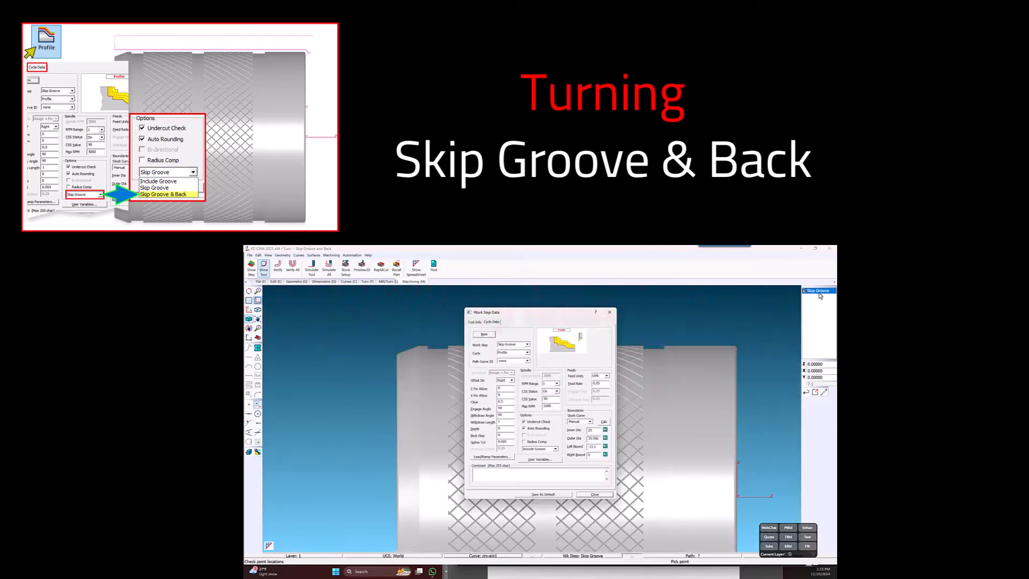
left_click(555, 450)
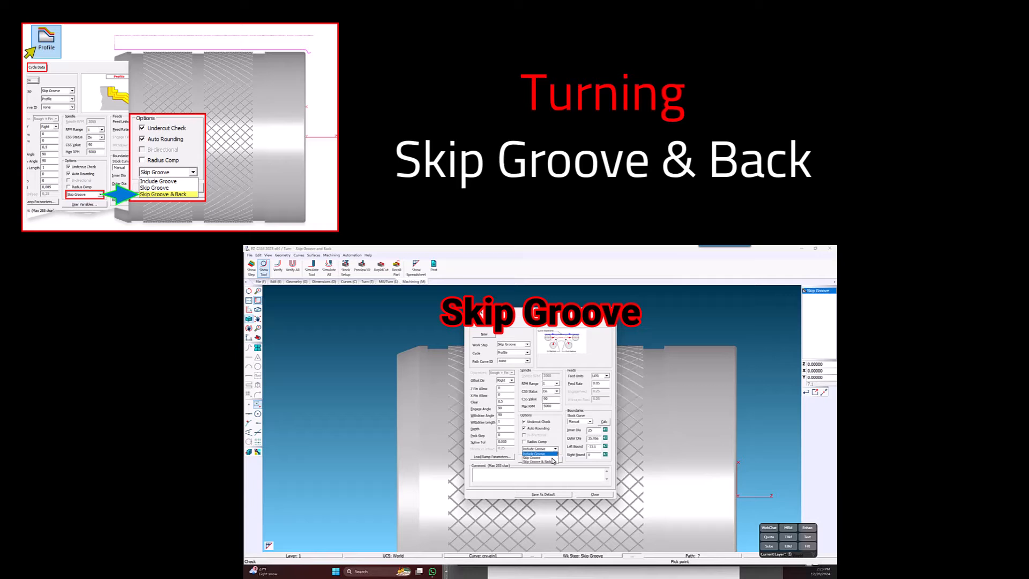
left_click(553, 461)
left_click(586, 496)
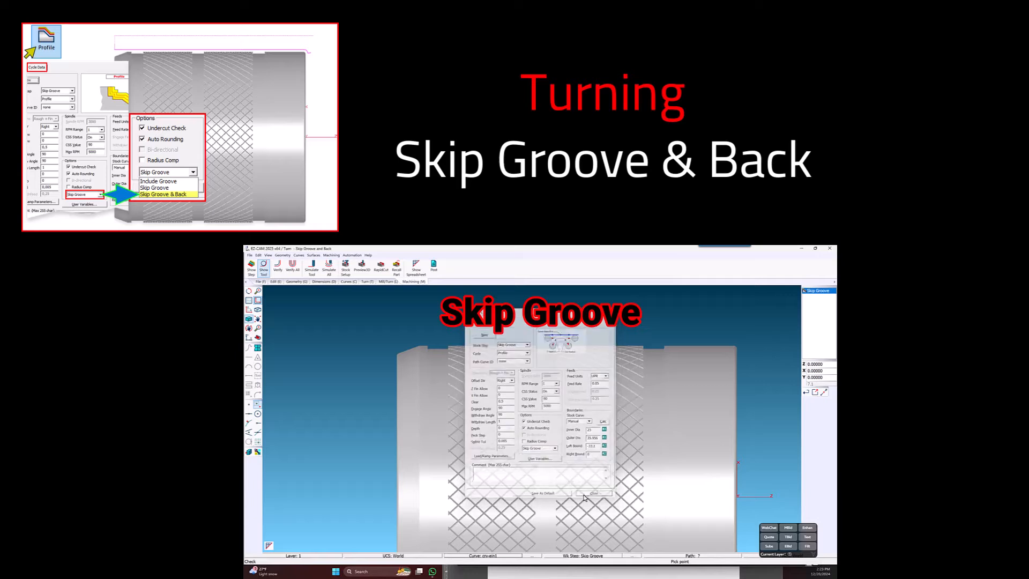
Step: Verify the workstep with Skip Groove applied and examine the toolpath over the grooves and at the part's back end
left_click(283, 263)
scroll(548, 346, "up", 4)
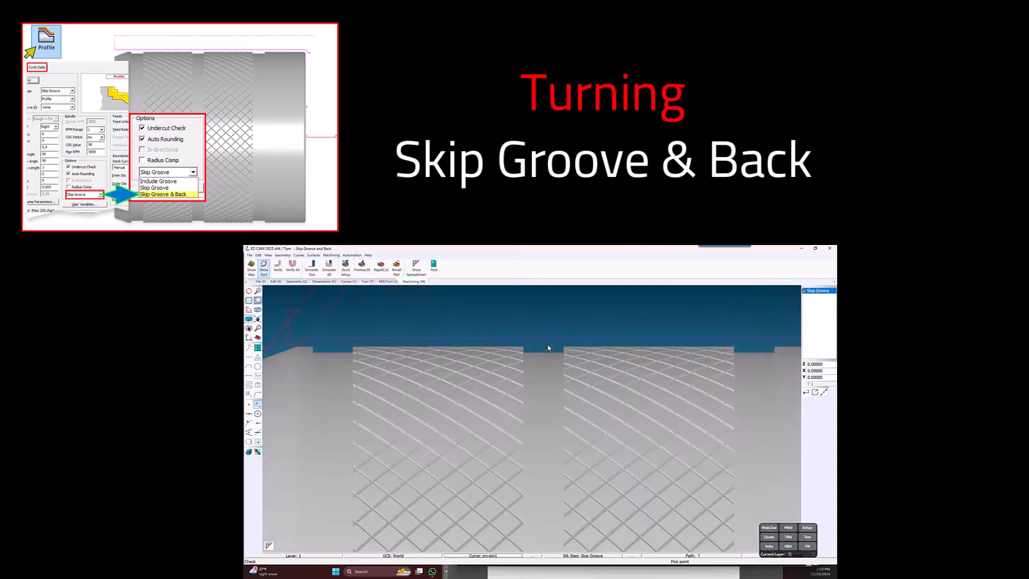
middle_click_drag(548, 345, 740, 357)
scroll(548, 345, "down", 4)
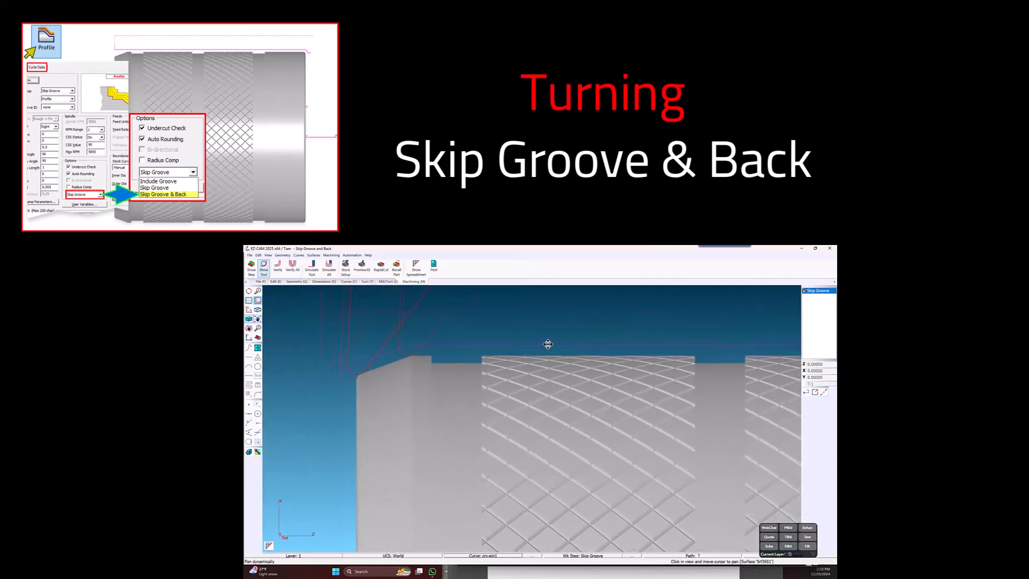
scroll(548, 348, "down", 2)
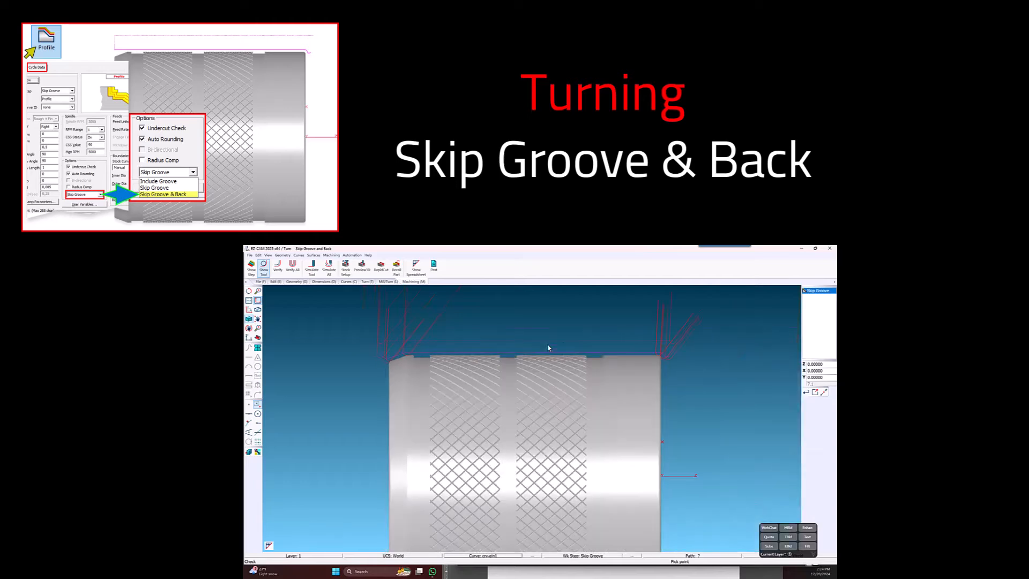
Step: Change the profile workstep's groove option to Skip Groove & Back
double_click(824, 294)
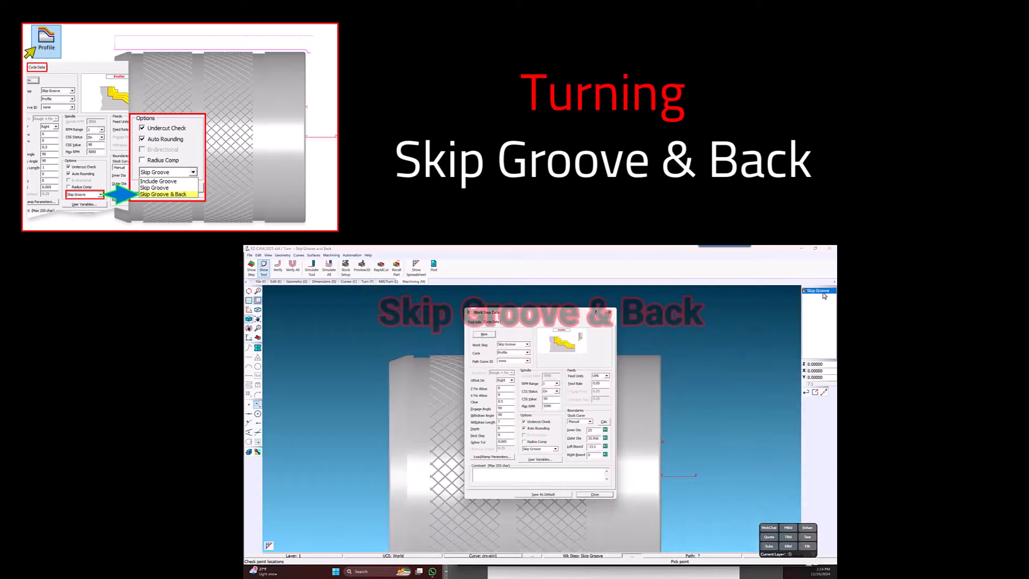
left_click(556, 450)
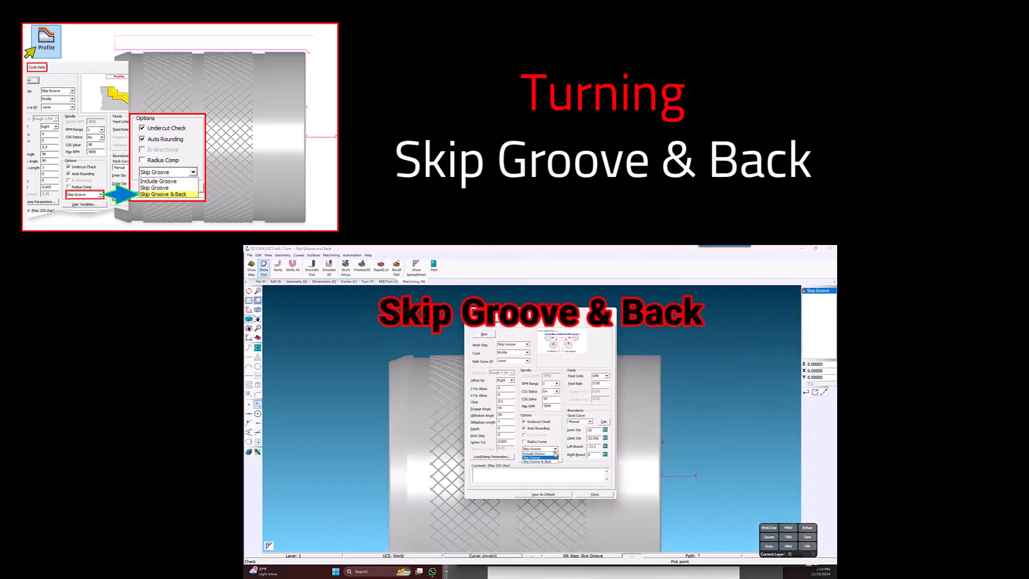
left_click(552, 461)
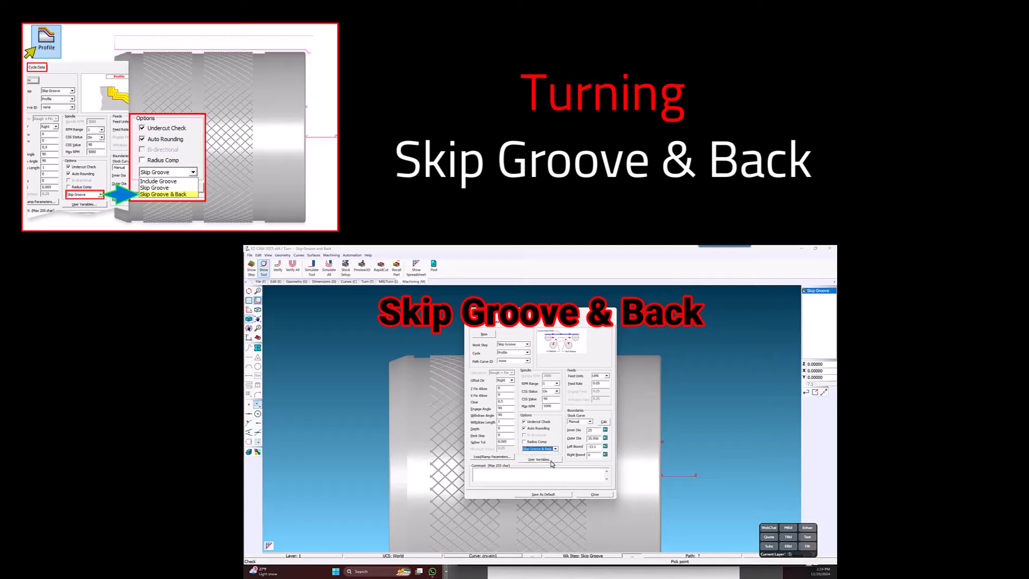
left_click(587, 494)
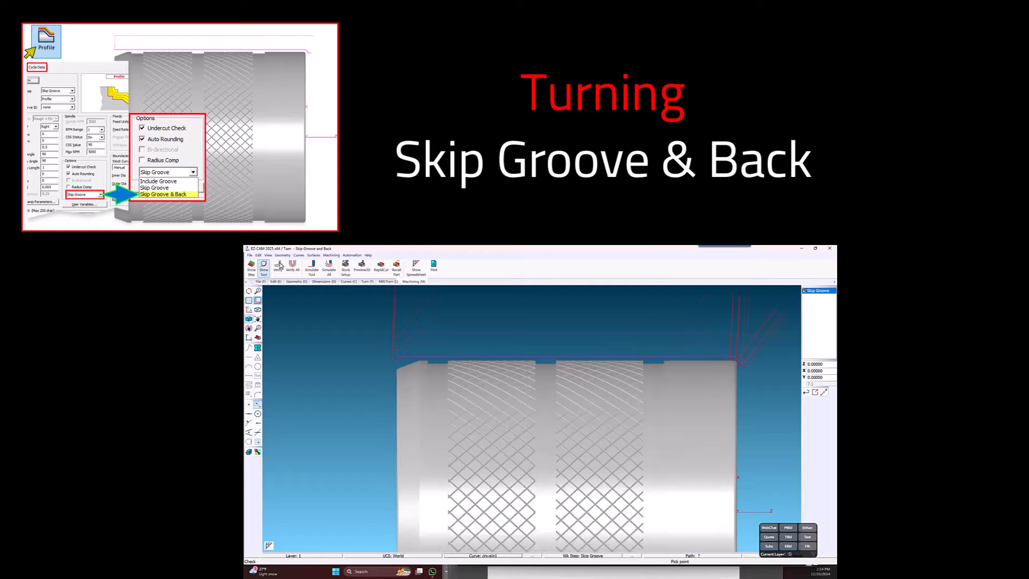
Step: Examine the Skip Groove & Back toolpath close up at the part's back chamfer
scroll(395, 361, "up", 8)
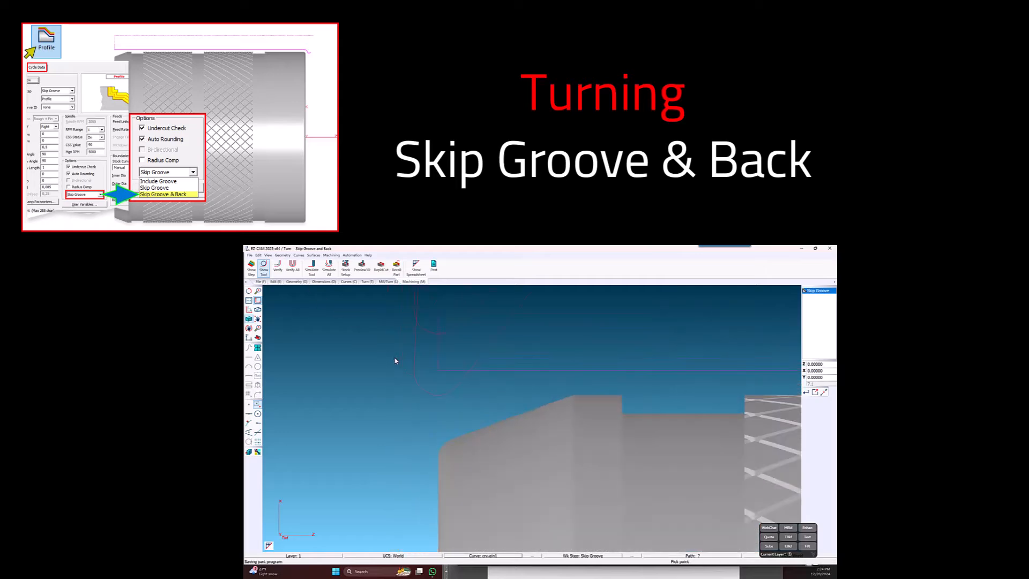
scroll(396, 360, "down", 1)
scroll(349, 340, "down", 5)
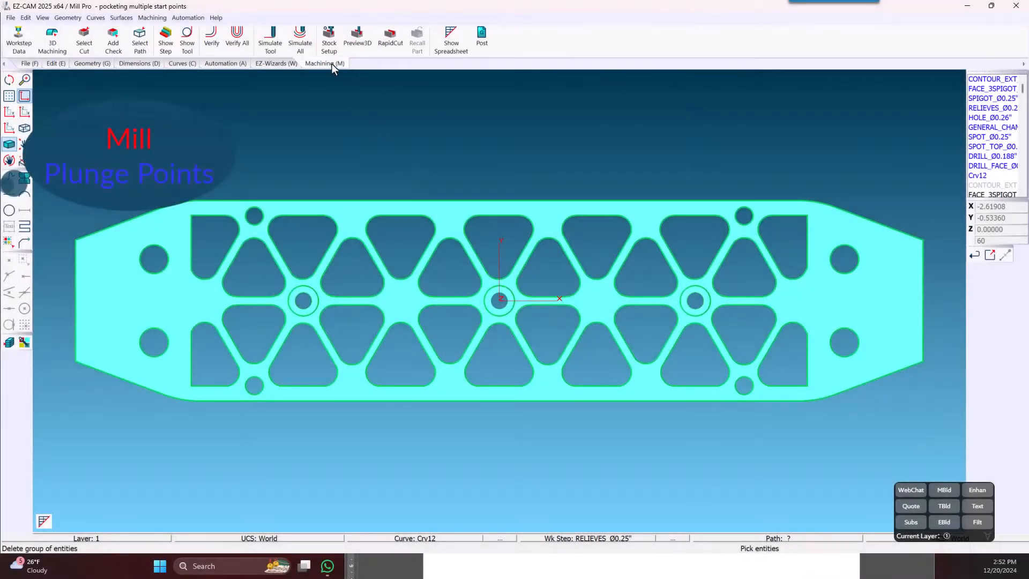
Step: Verify the RELIEVES_Ø0.25" workstep and examine where its toolpath starts in the pockets at one end of the plate
left_click(211, 47)
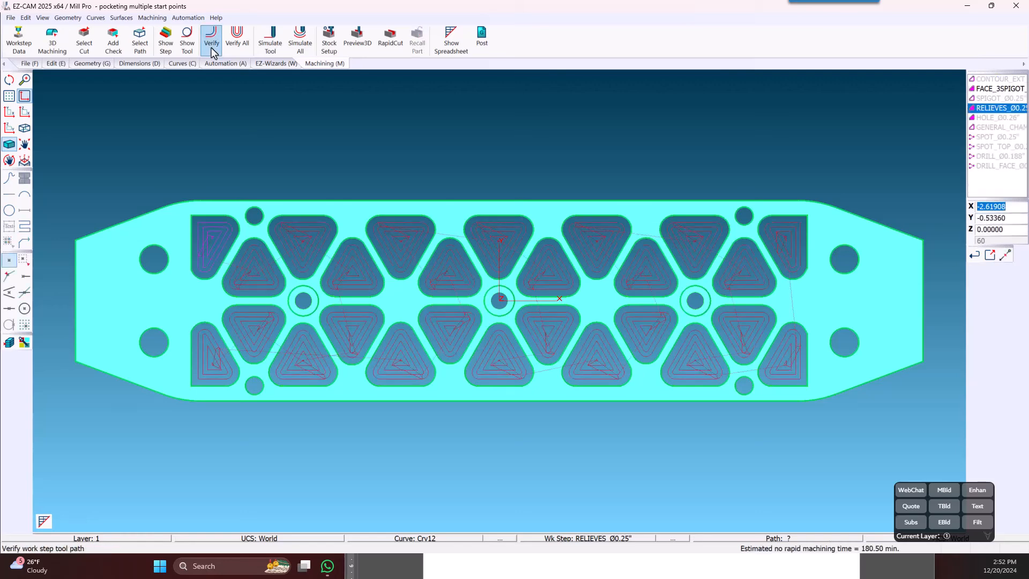
scroll(122, 283, "up", 5)
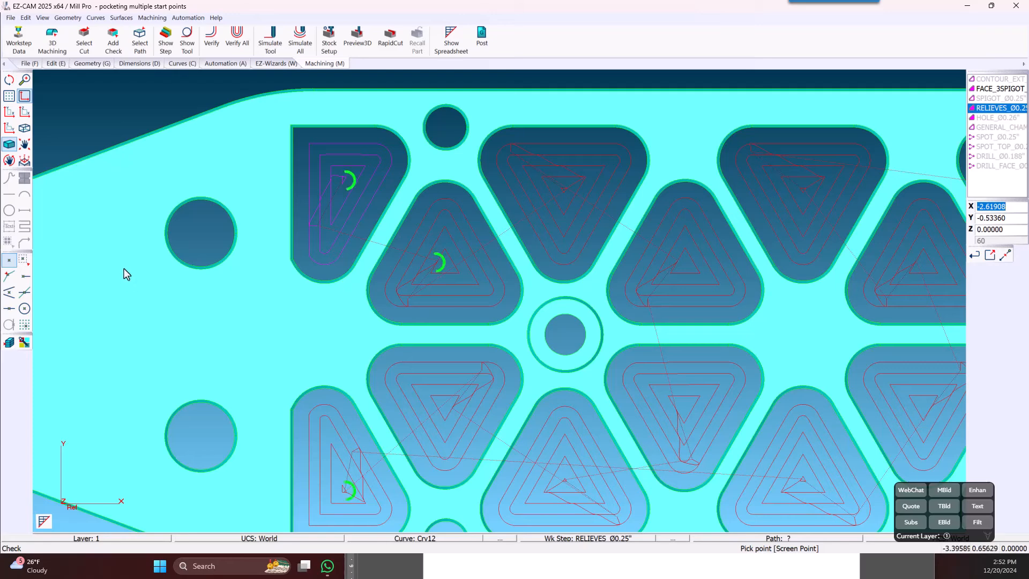
Step: Create a new curve named plunge
left_click(181, 65)
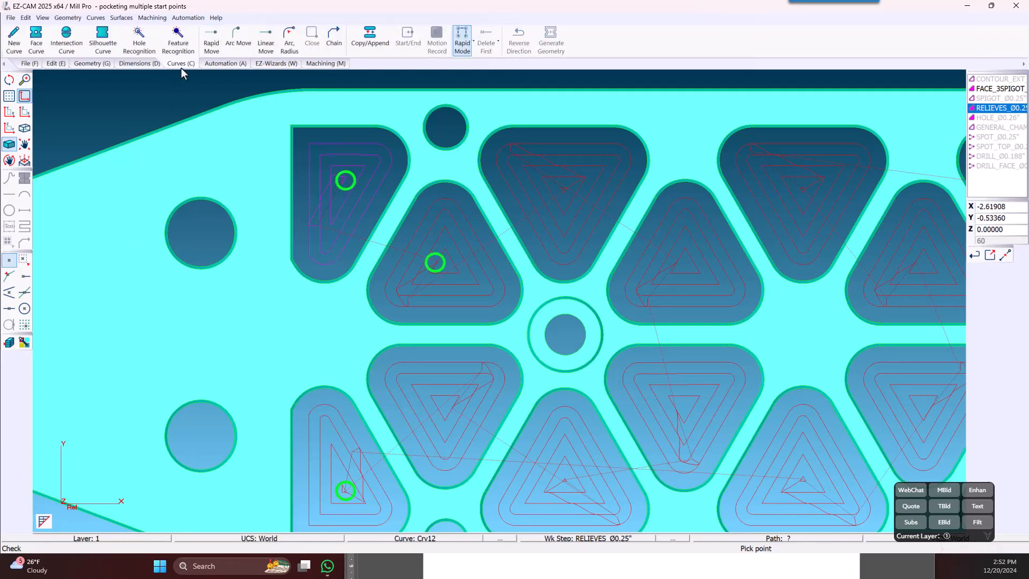
left_click(15, 40)
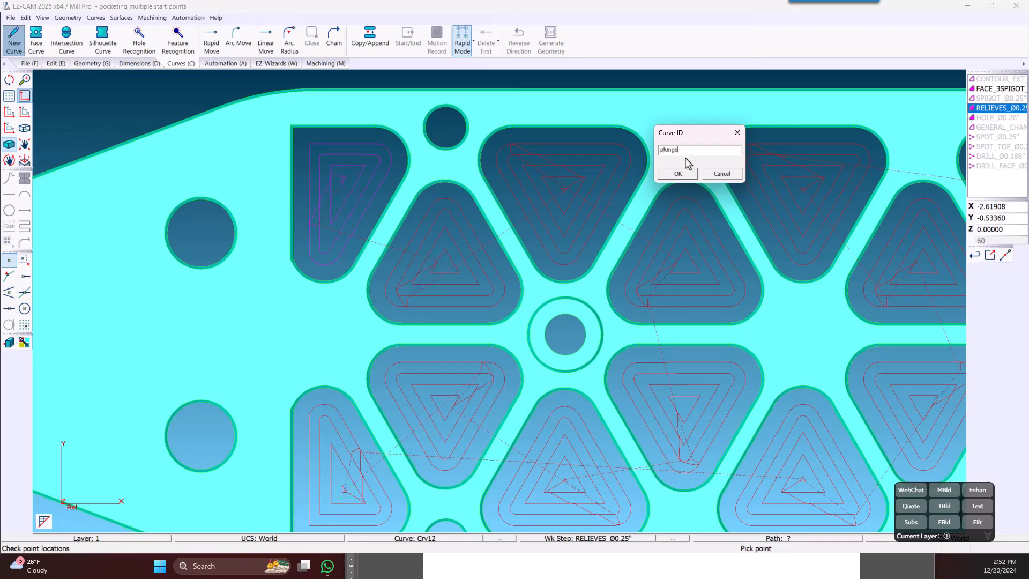
left_click(690, 176)
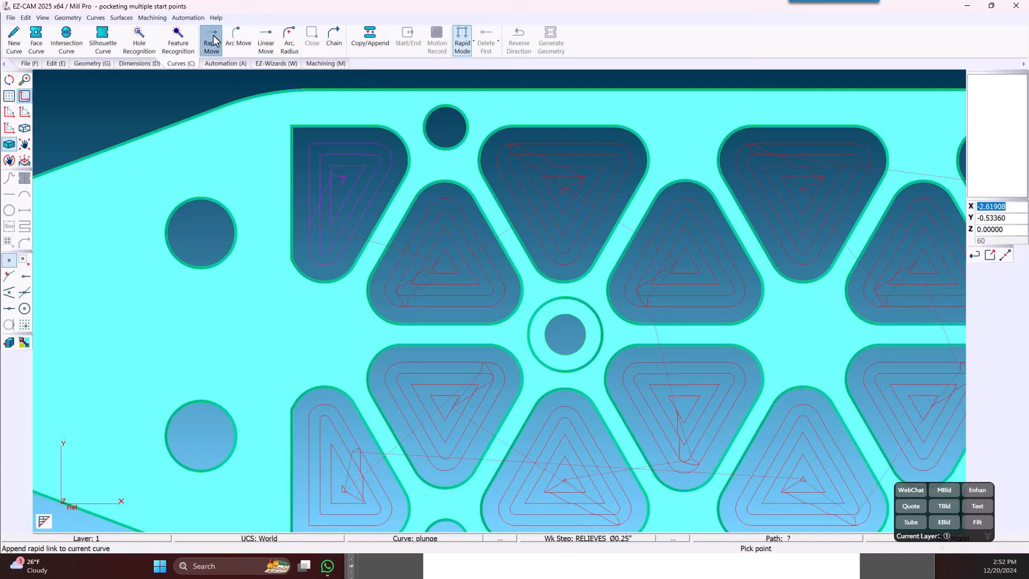
Step: Append rapid moves to the plunge curve, placing one point inside each of nine triangular pockets at this end of the plate
left_click(327, 166)
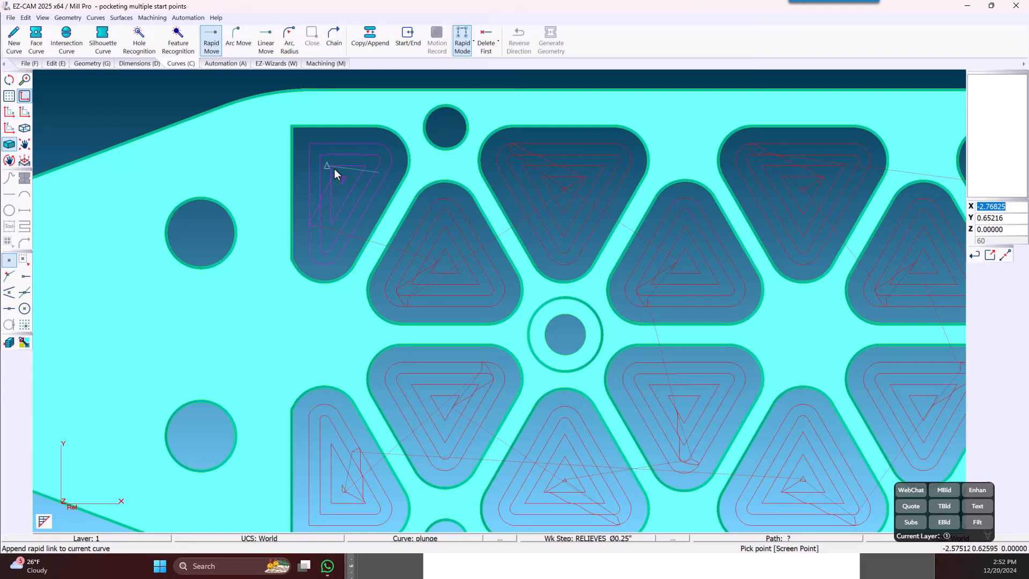
left_click(462, 211)
left_click(545, 180)
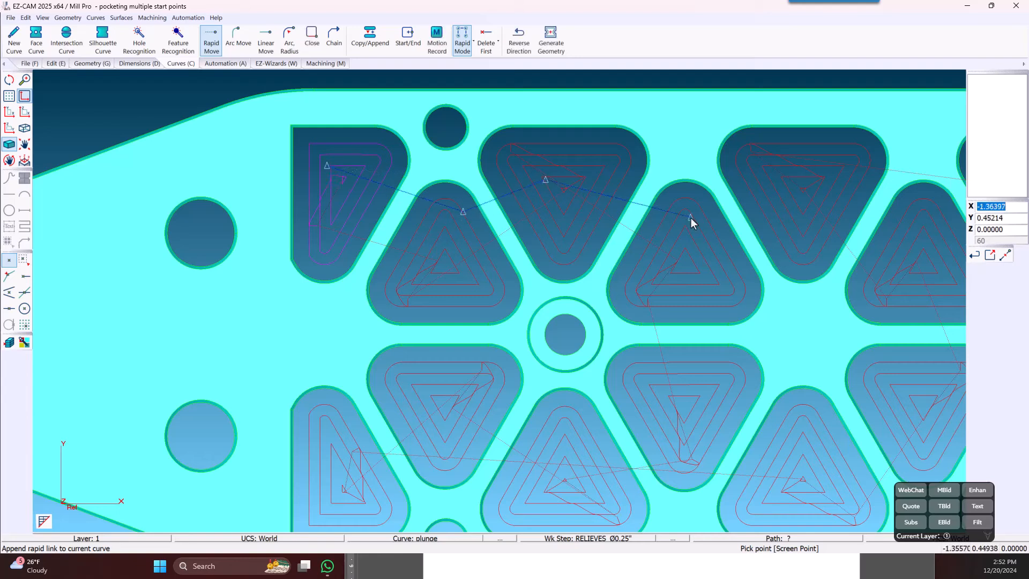
left_click(796, 182)
left_click(691, 417)
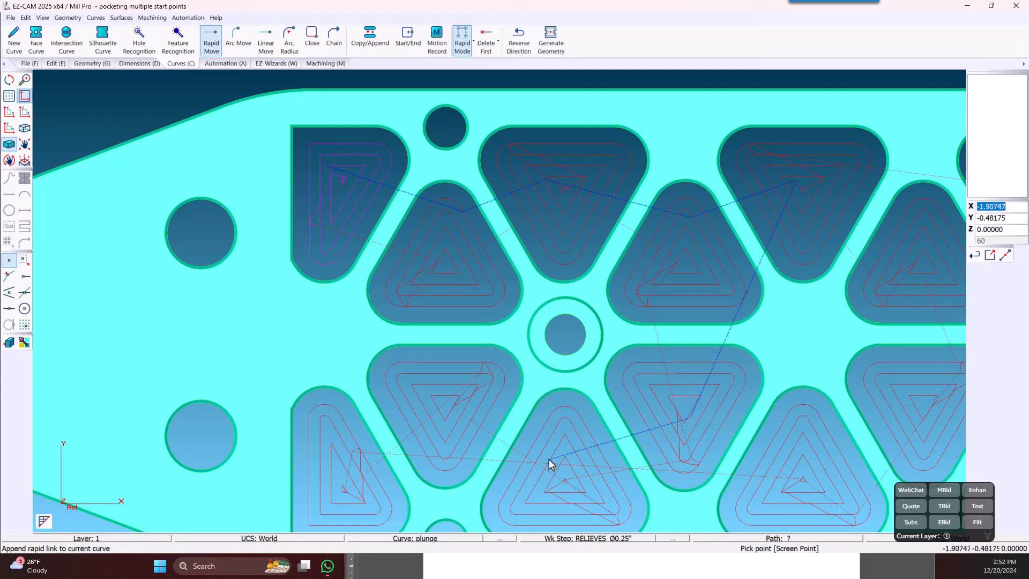
left_click(322, 424)
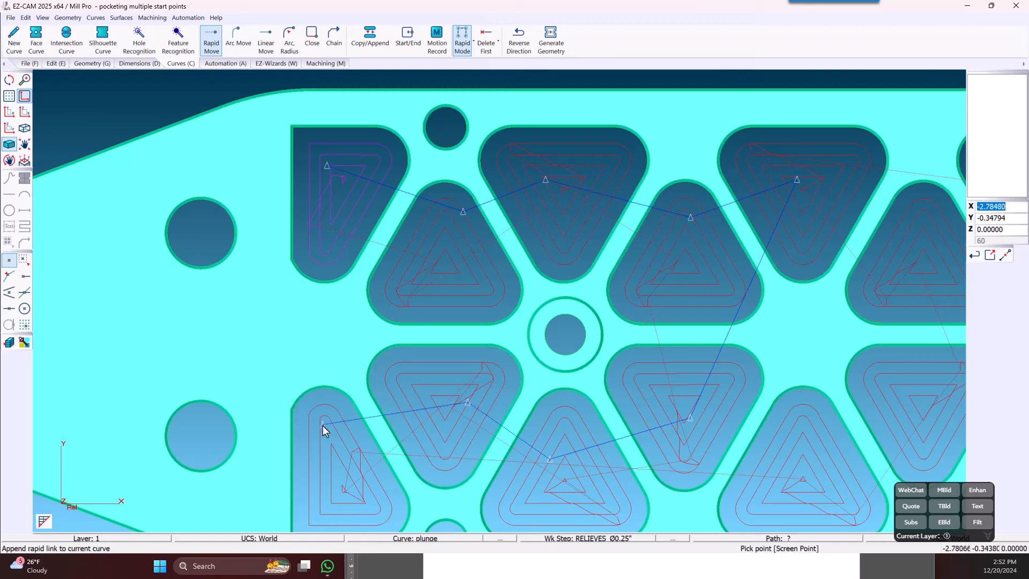
Step: Assign the plunge curve to the RELIEVES_Ø0.25" workstep as its pocket plunge points
left_click(152, 18)
left_click(156, 59)
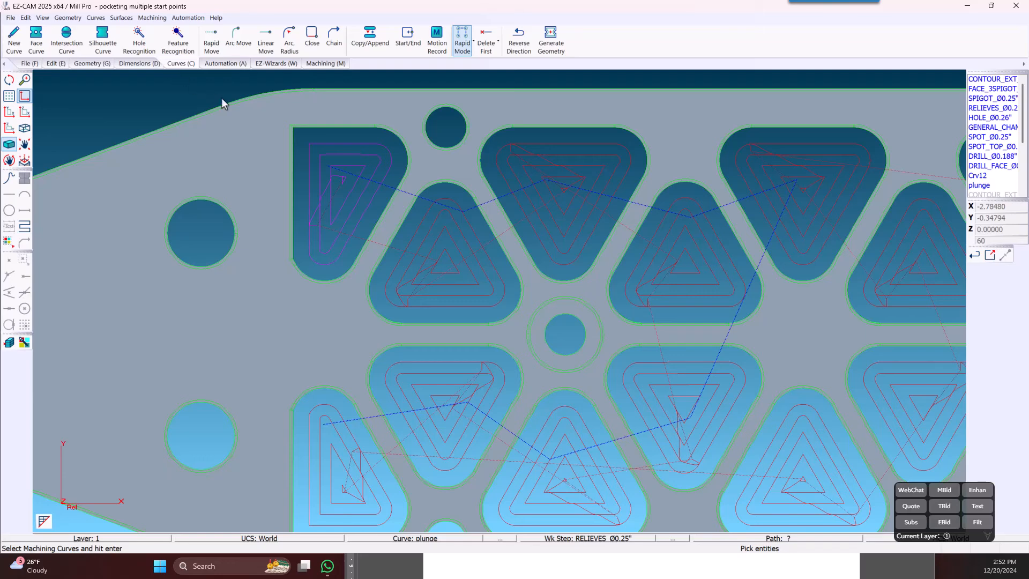
left_click(345, 171)
key("Return")
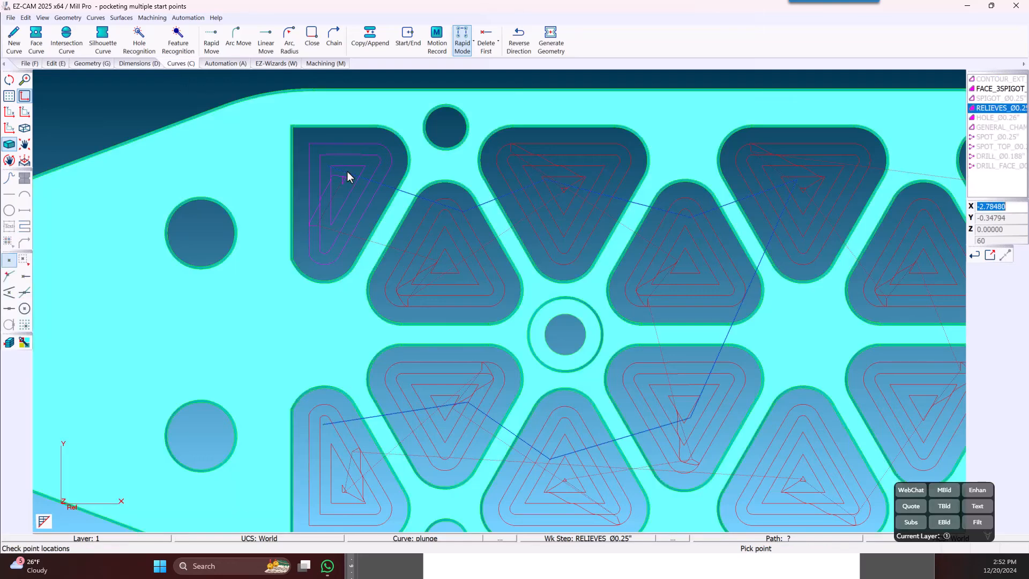
Step: Verify the RELIEVES_Ø0.25" workstep again and examine close up where the toolpath enters the pockets relative to the plunge curve's points
left_click(325, 64)
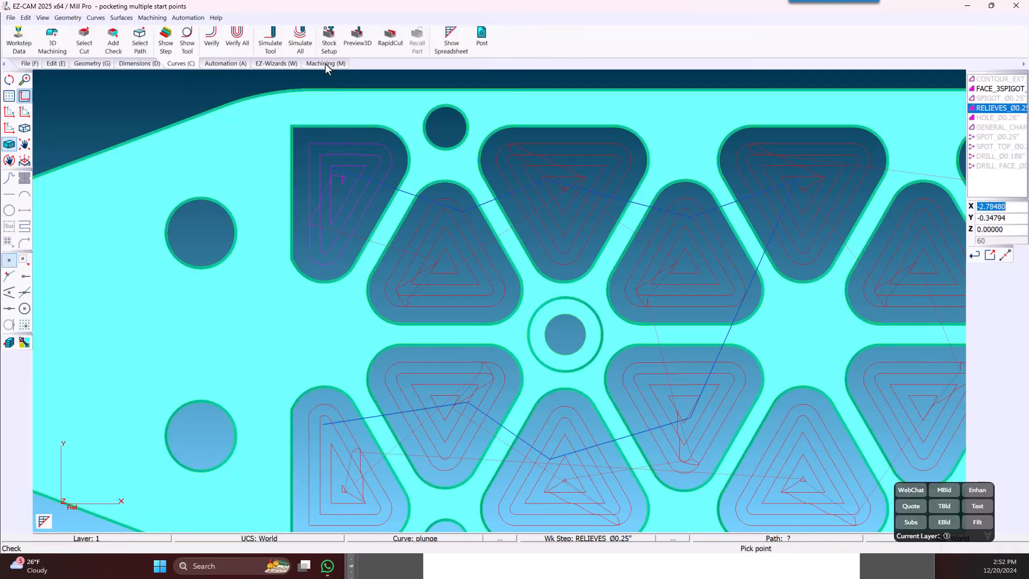
left_click(215, 49)
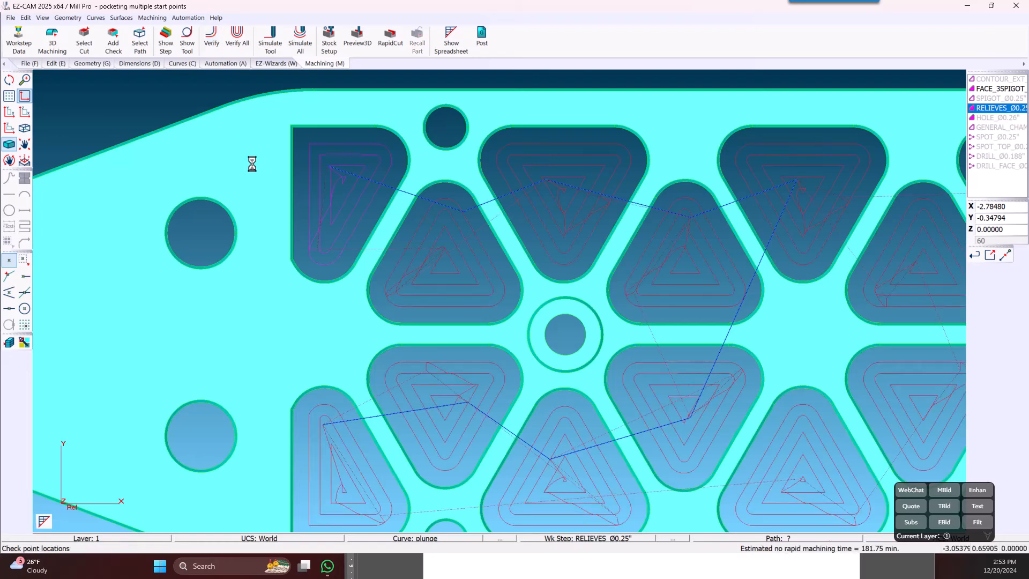
scroll(325, 168, "up", 8)
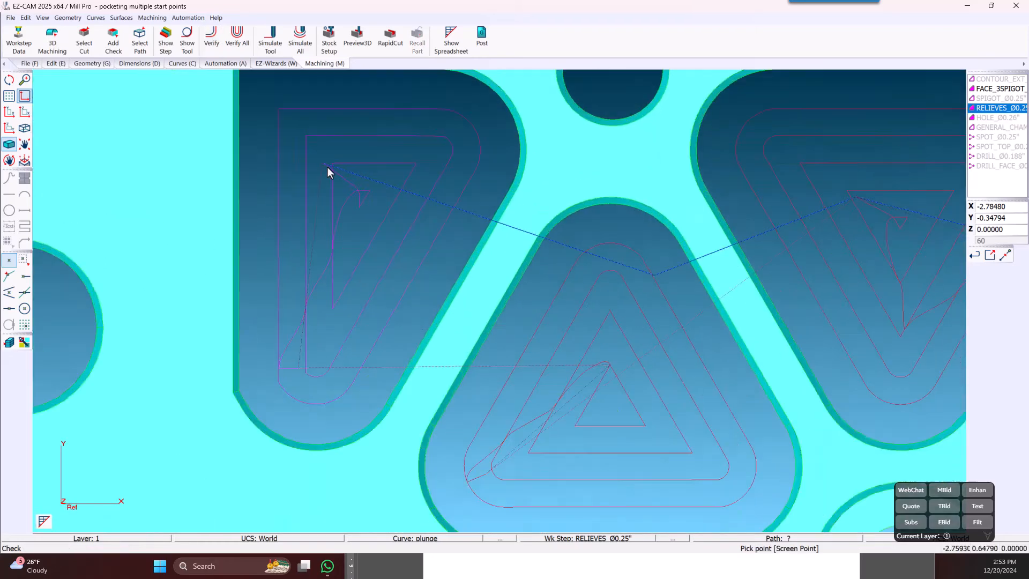
scroll(277, 160, "down", 4)
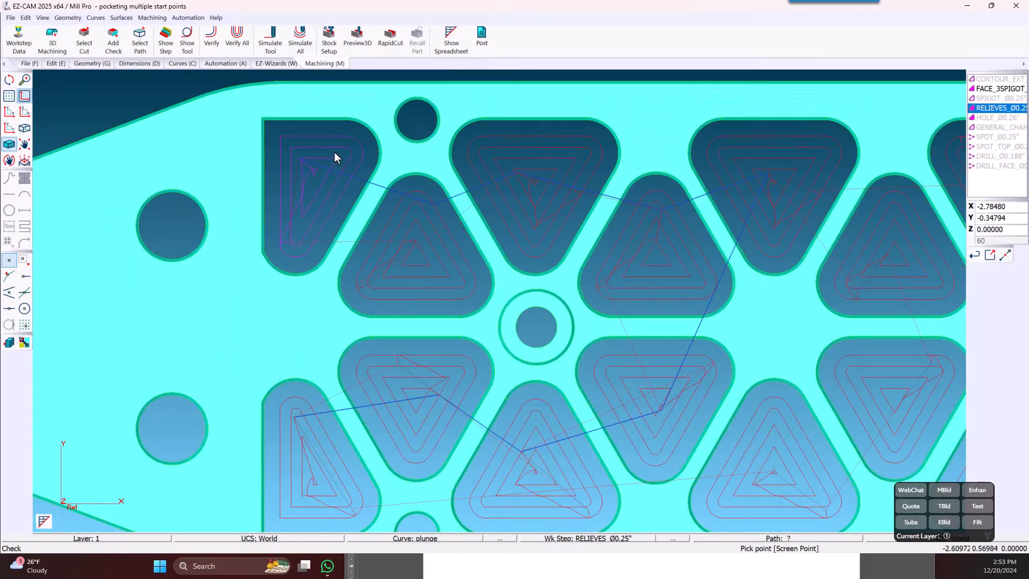
scroll(294, 435, "up", 4)
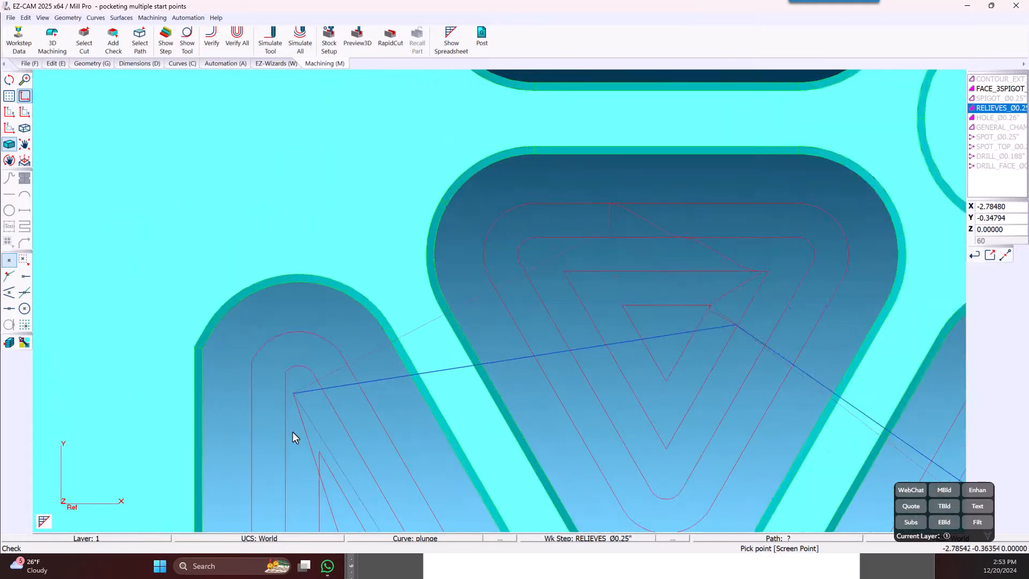
scroll(293, 434, "up", 3)
scroll(293, 434, "down", 2)
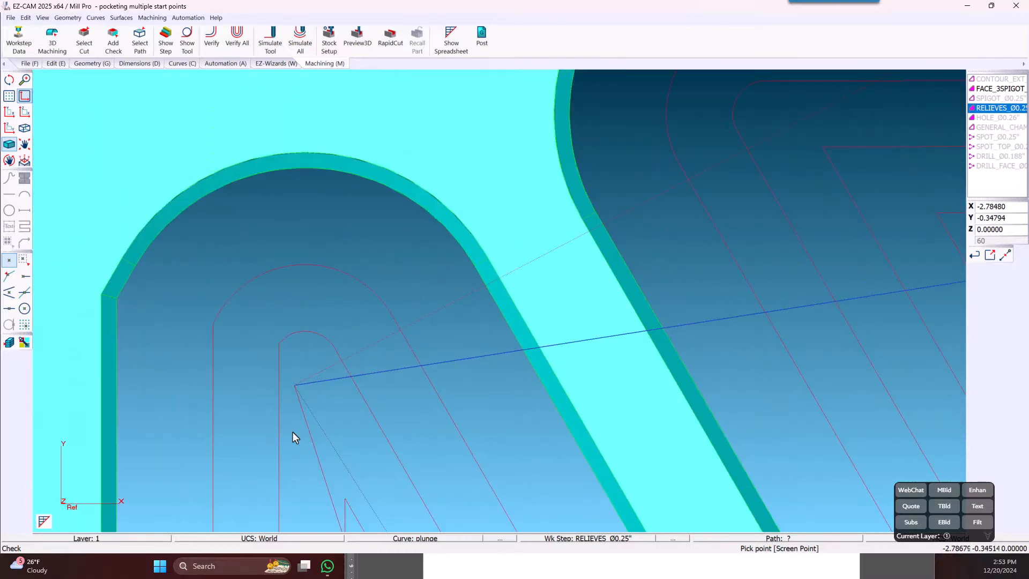
scroll(291, 432, "down", 3)
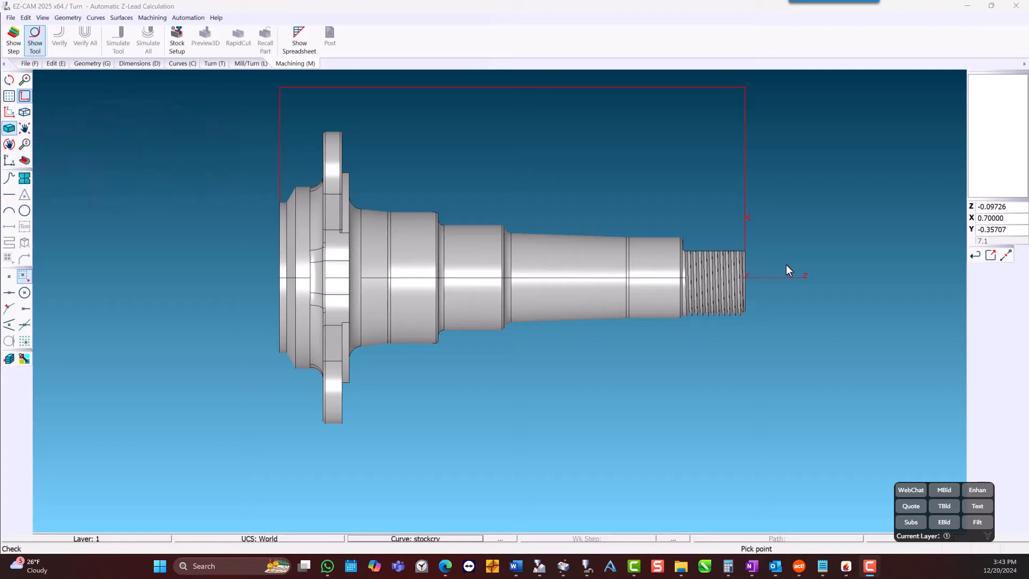
Step: Create a Thread workstep named Thread1 from the default template for the shaft's threaded end
scroll(786, 265, "up", 3)
scroll(786, 265, "up", 2)
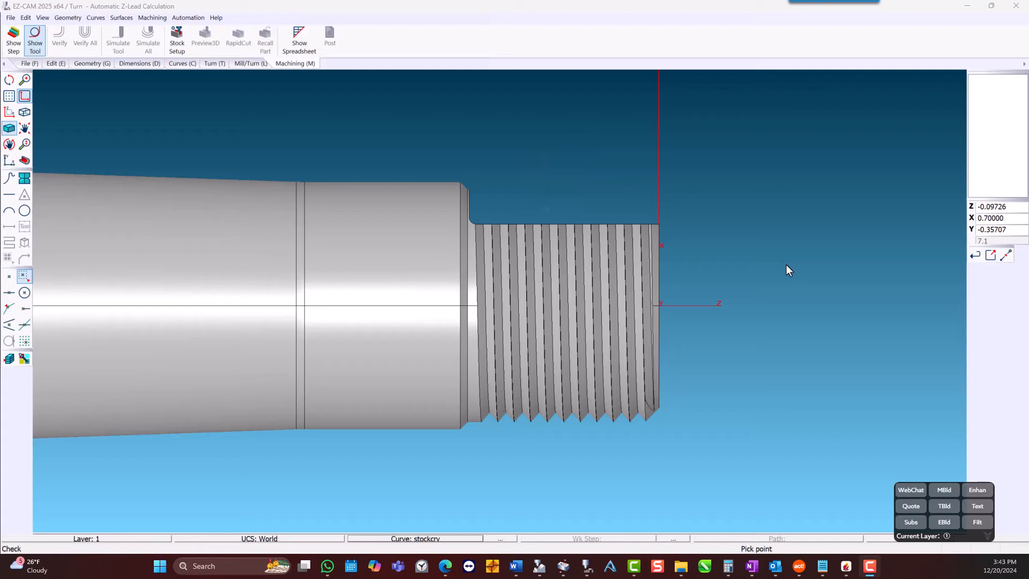
left_click(220, 63)
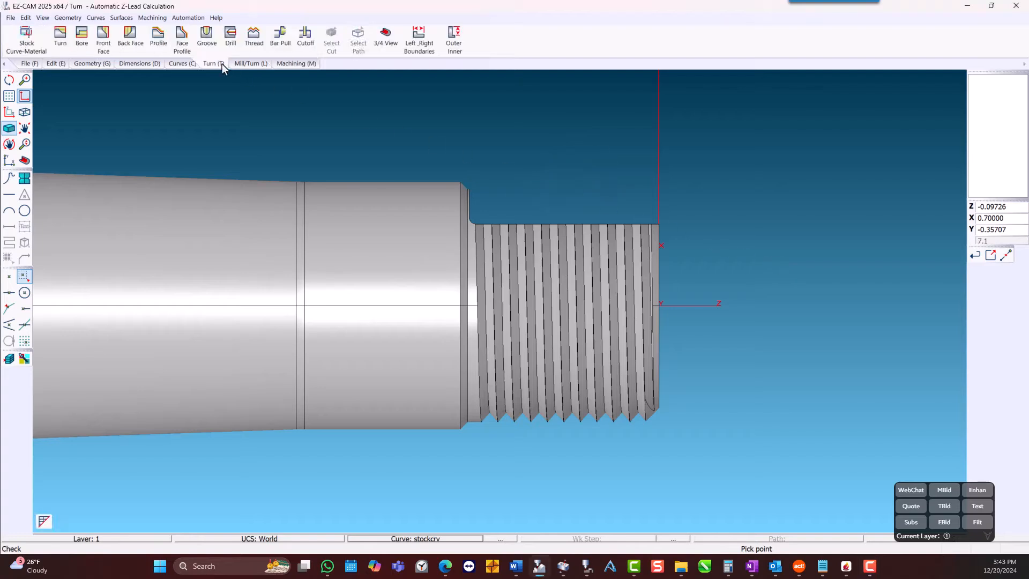
left_click(253, 49)
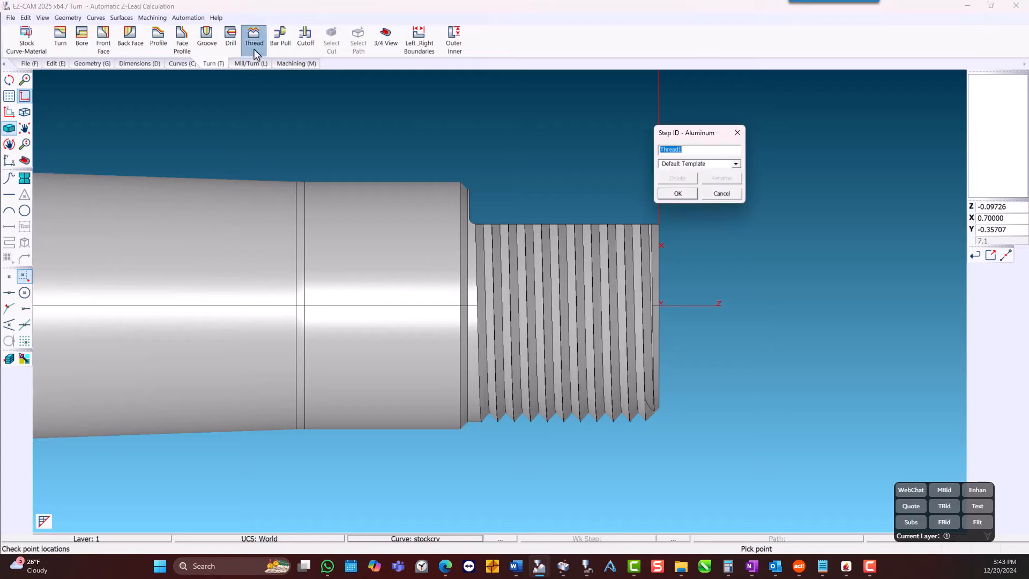
left_click(678, 193)
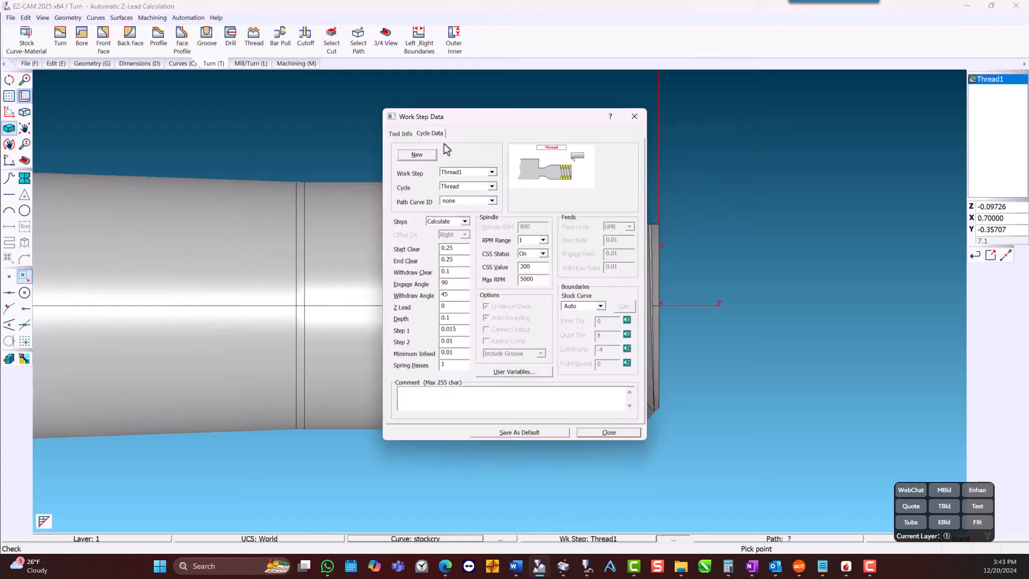
Step: Assign the External Threading-60 tool to the Thread1 workstep and set its tool number to 1
left_click(401, 134)
left_click(457, 229)
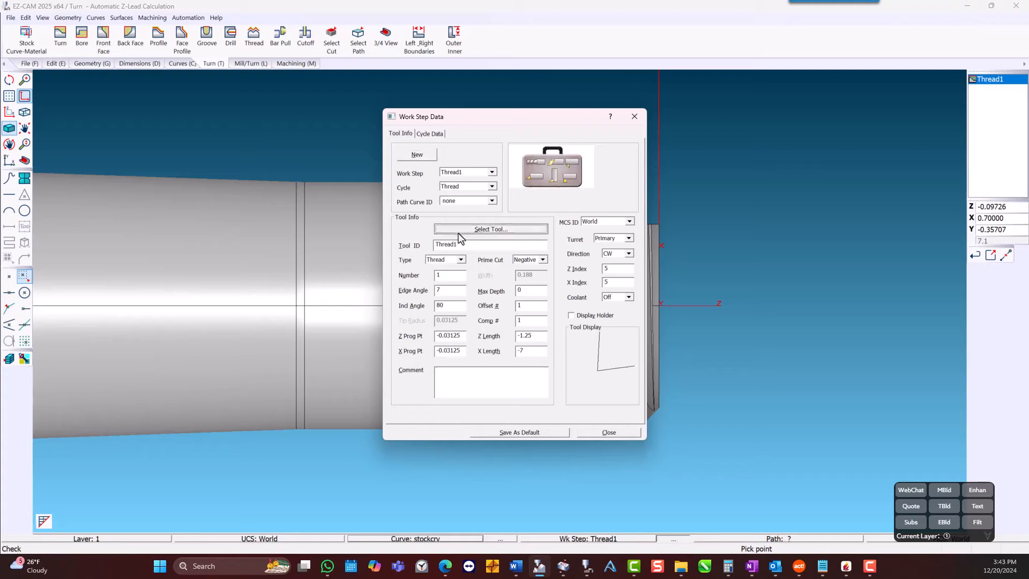
double_click(409, 234)
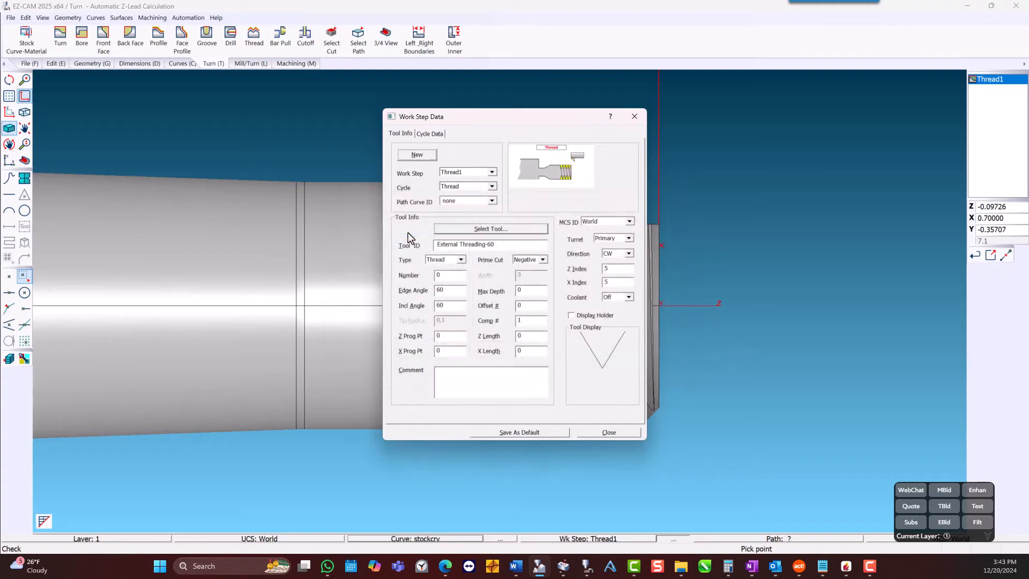
double_click(448, 273)
type("1")
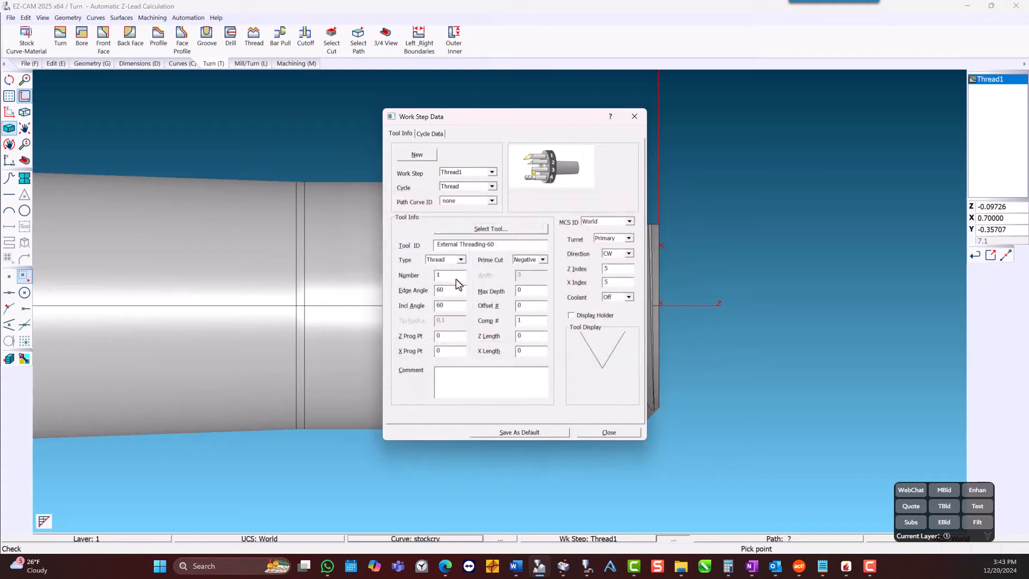
left_click(525, 309)
Step: Set the thread cycle's End Clear and Depth to 0, leaving Z Lead at 0
left_click(440, 135)
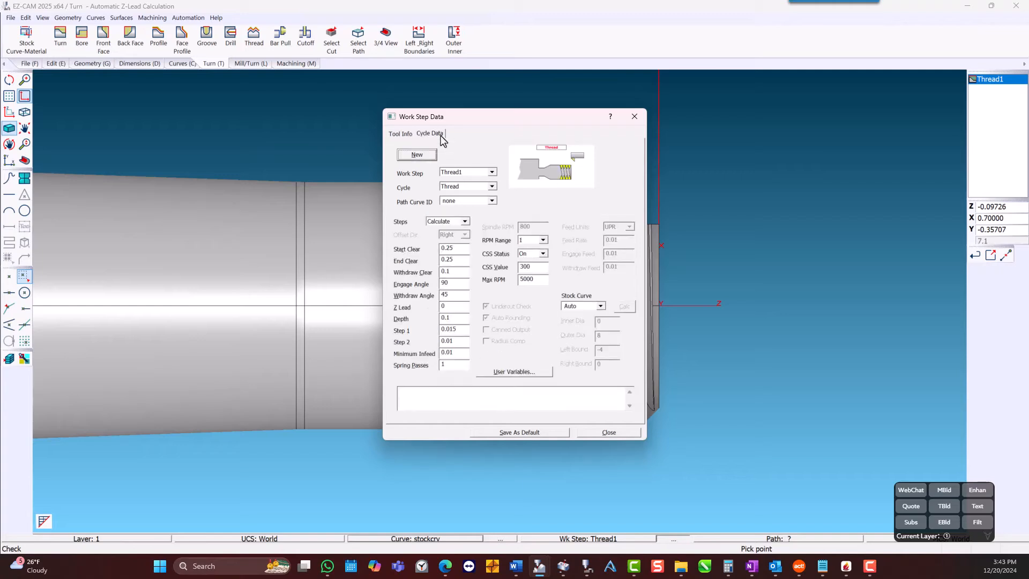
double_click(454, 249)
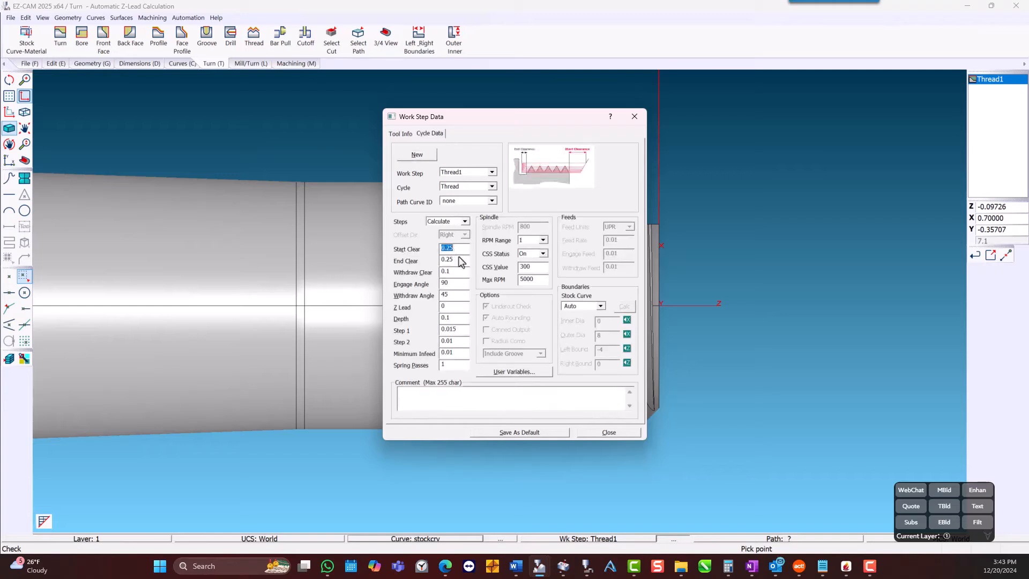
double_click(459, 259)
type("0")
double_click(454, 317)
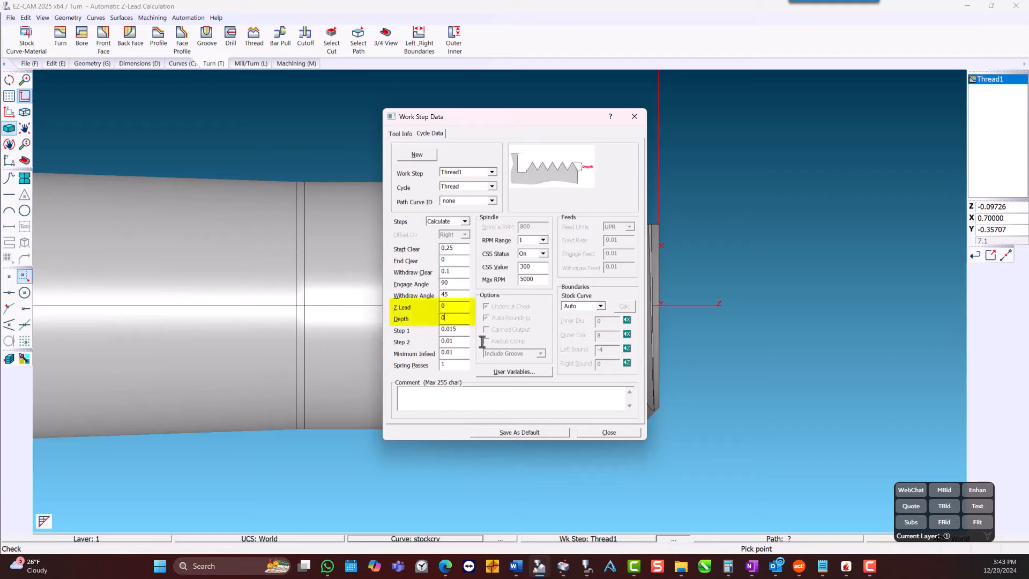
left_click(594, 432)
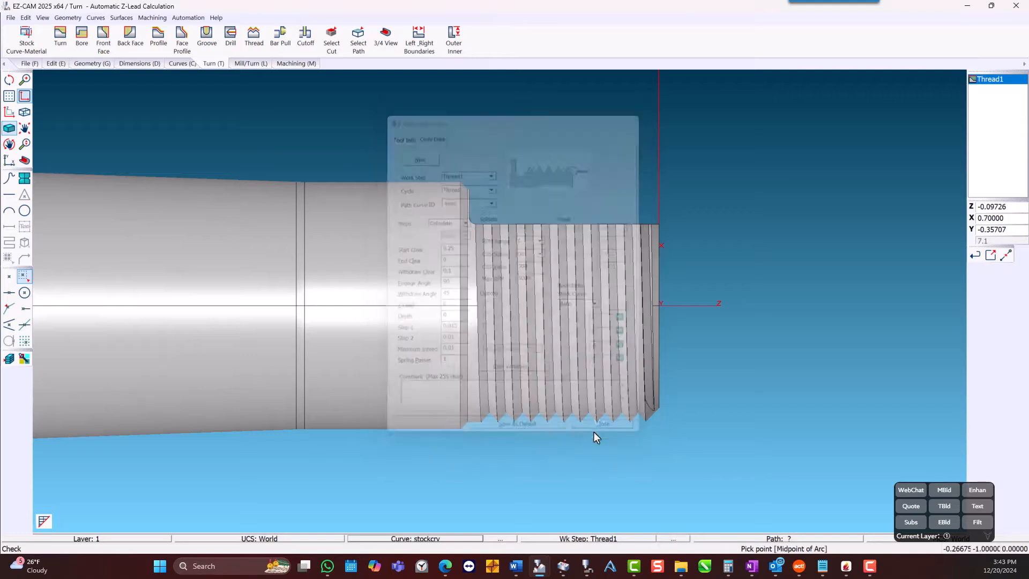
Step: Define the thread's left and right boundaries on the shaft's threaded section, at about Z -0.648 and -0.115
left_click(406, 55)
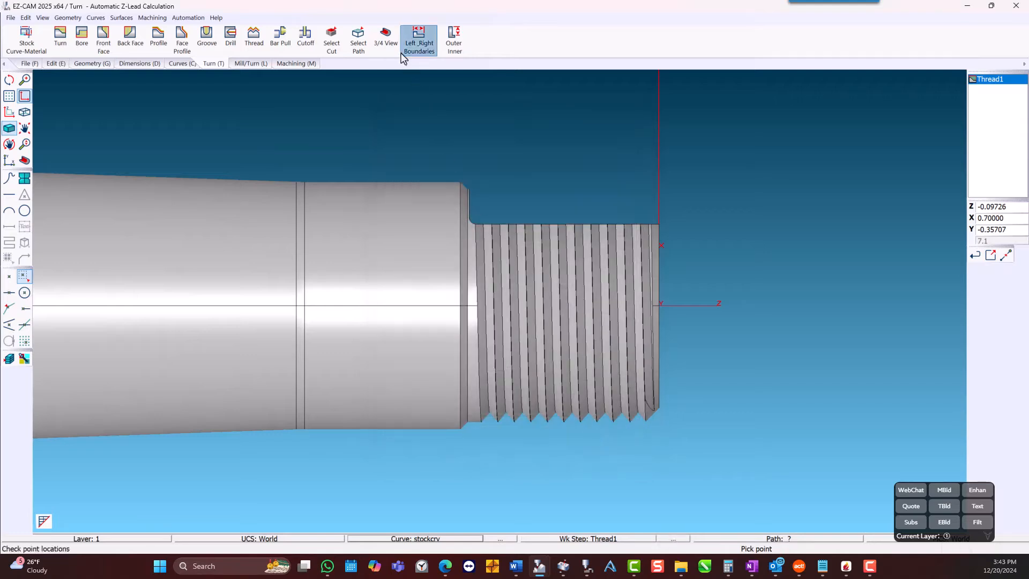
left_click(507, 222)
left_click(632, 225)
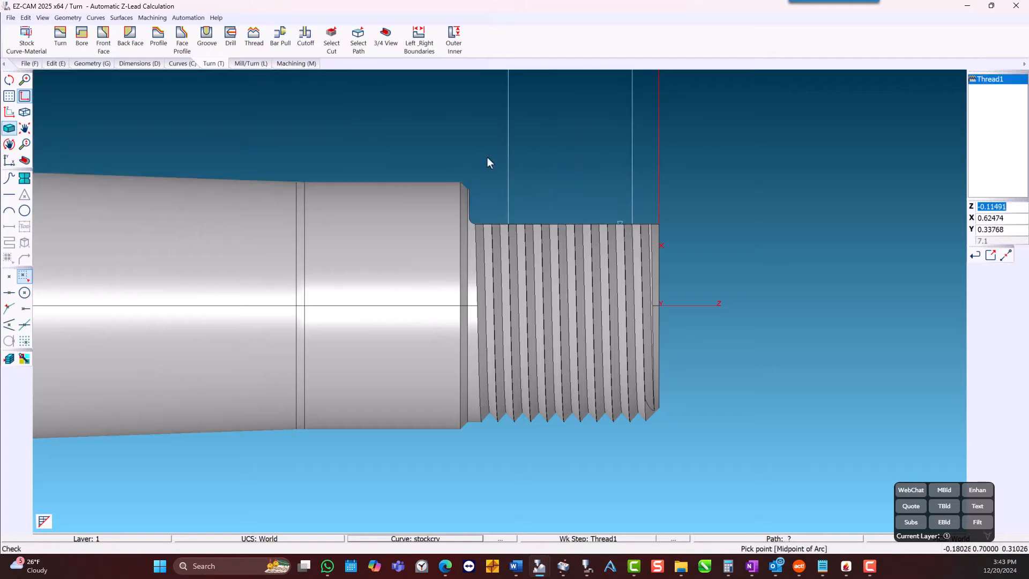
Step: Verify the Thread1 workstep and check the calculated Z Lead and Depth in its cycle data
left_click(301, 63)
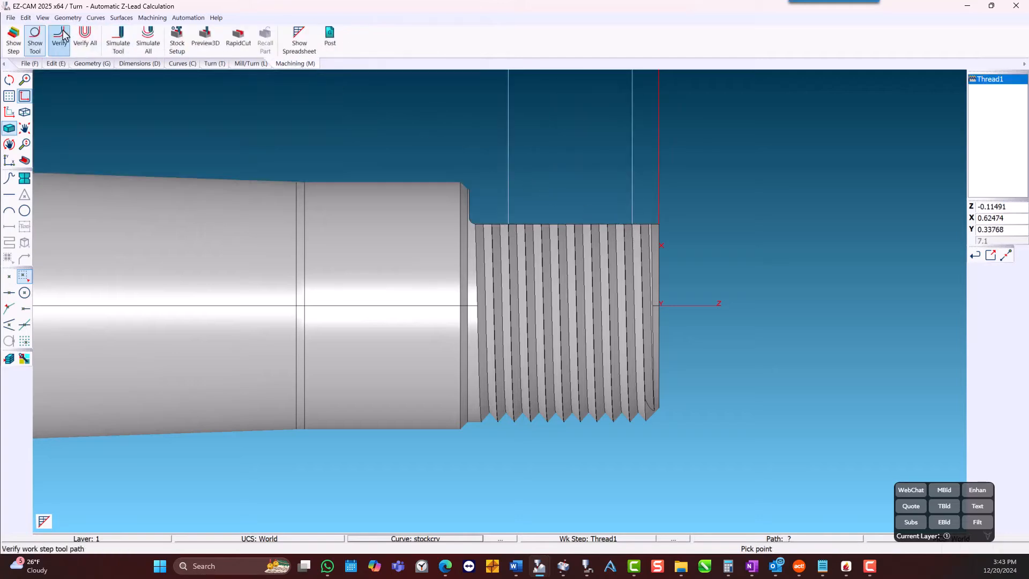
left_click(61, 37)
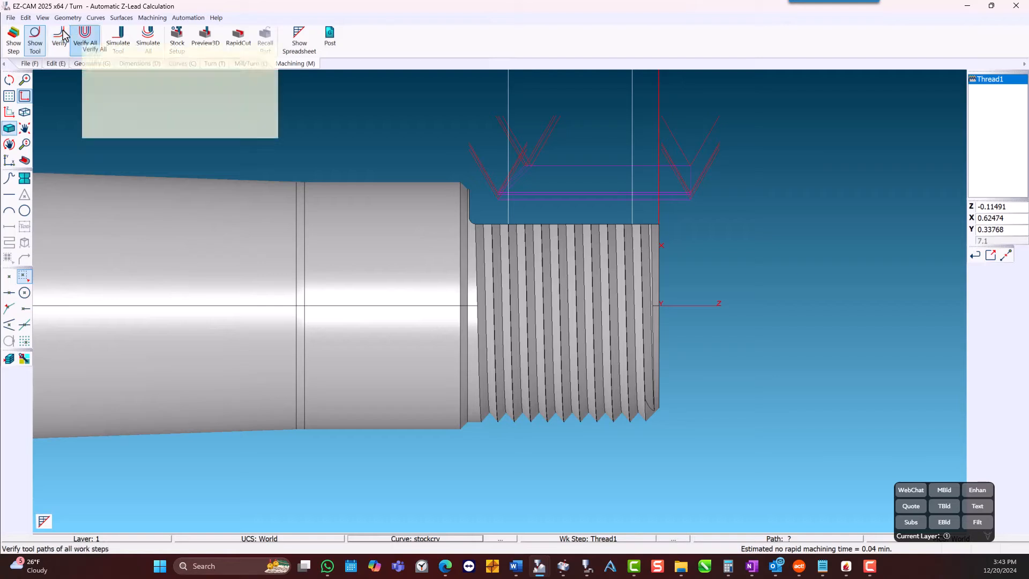
double_click(986, 83)
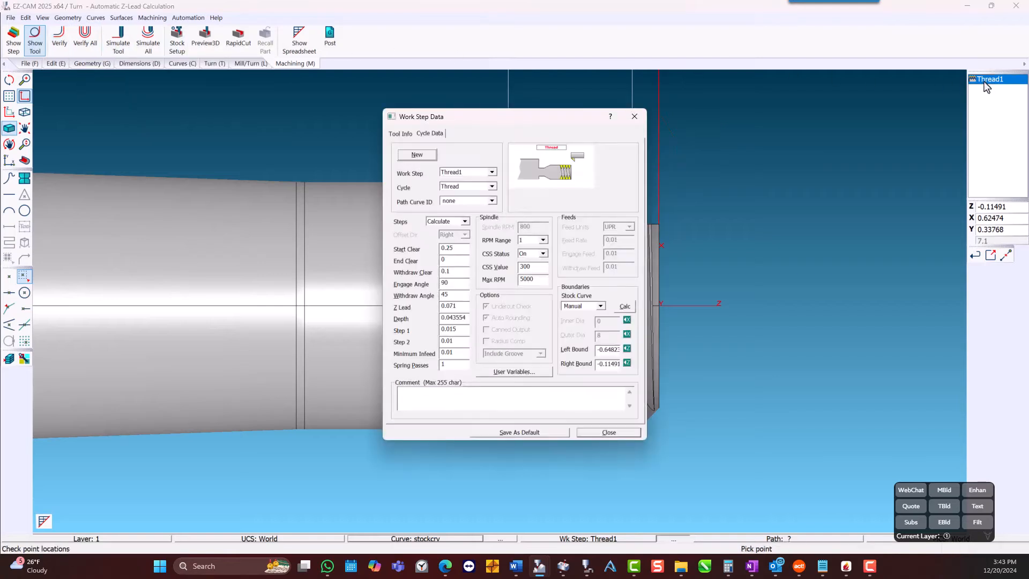
double_click(464, 317)
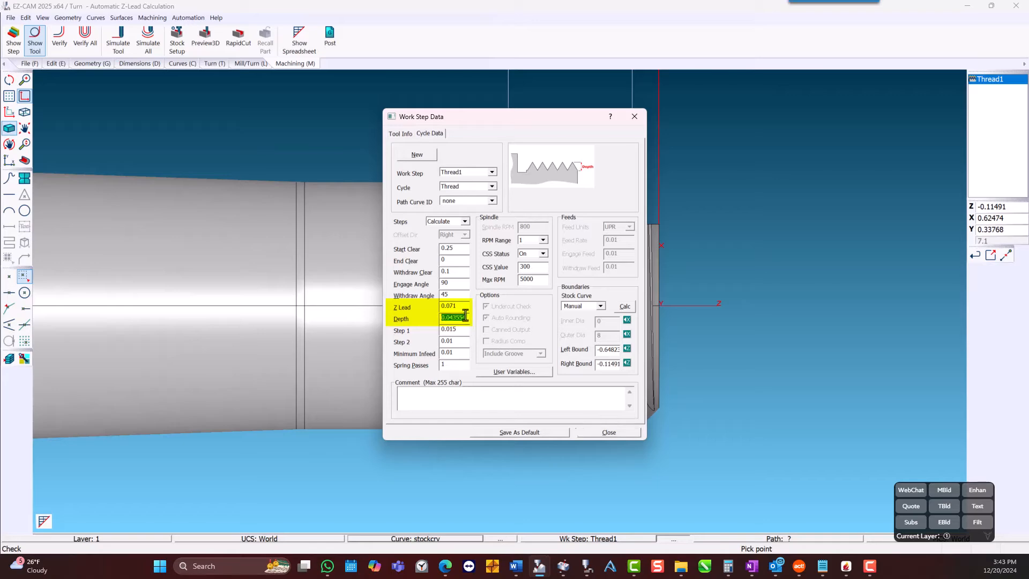
double_click(462, 307)
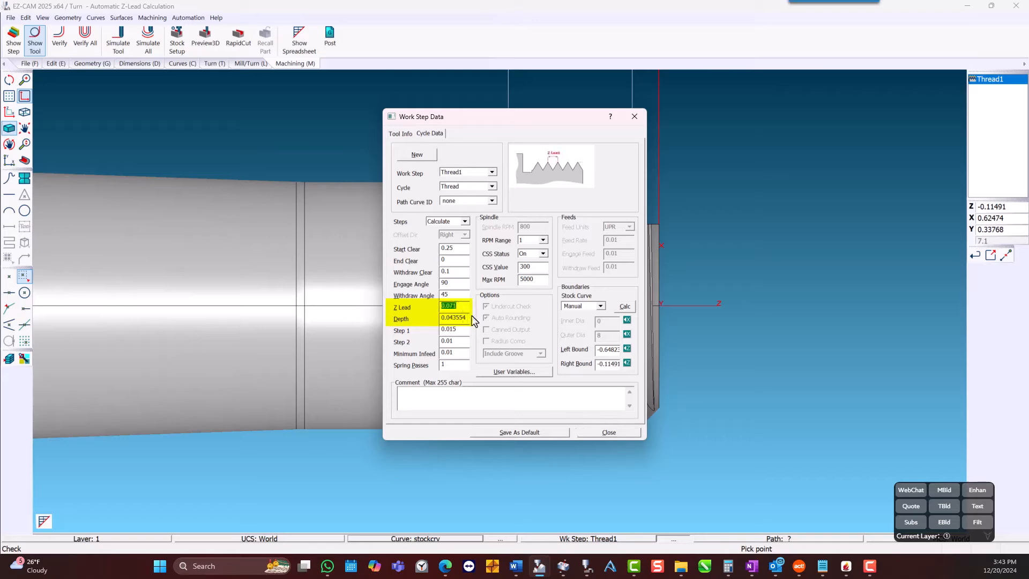
left_click(608, 434)
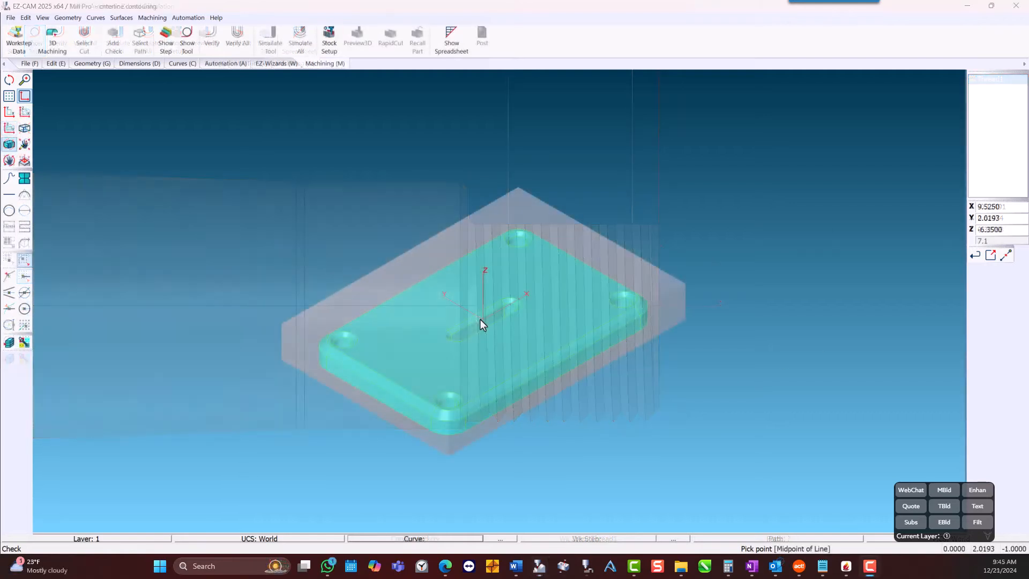
Step: Create a Face workstep on the plate with a tool diameter of 60 and the Contour (Centerline) cycle, accepting its machining surface selection
left_click_drag(488, 261, 468, 310)
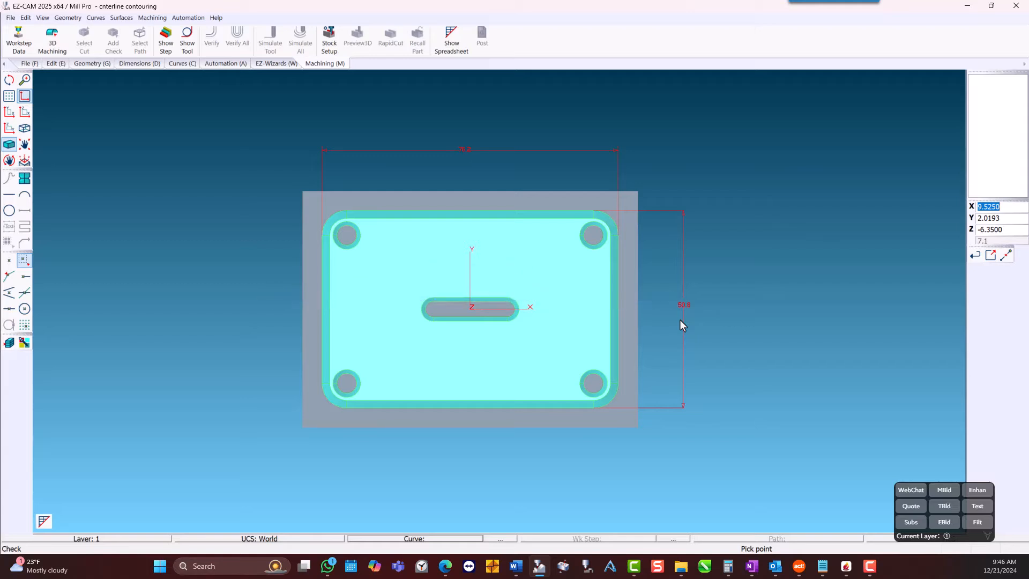
left_click(240, 65)
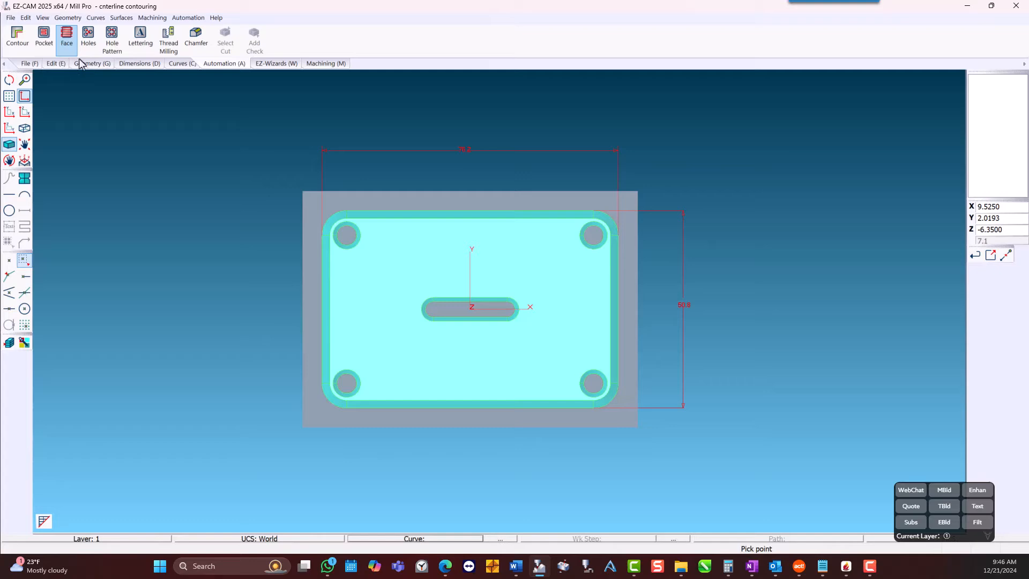
left_click(68, 47)
key("Return")
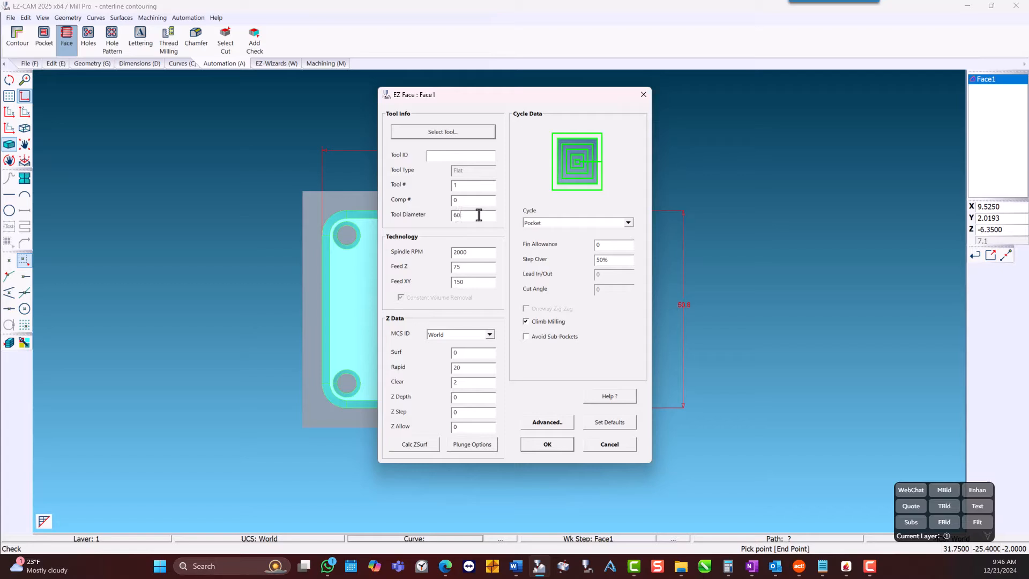
left_click(628, 222)
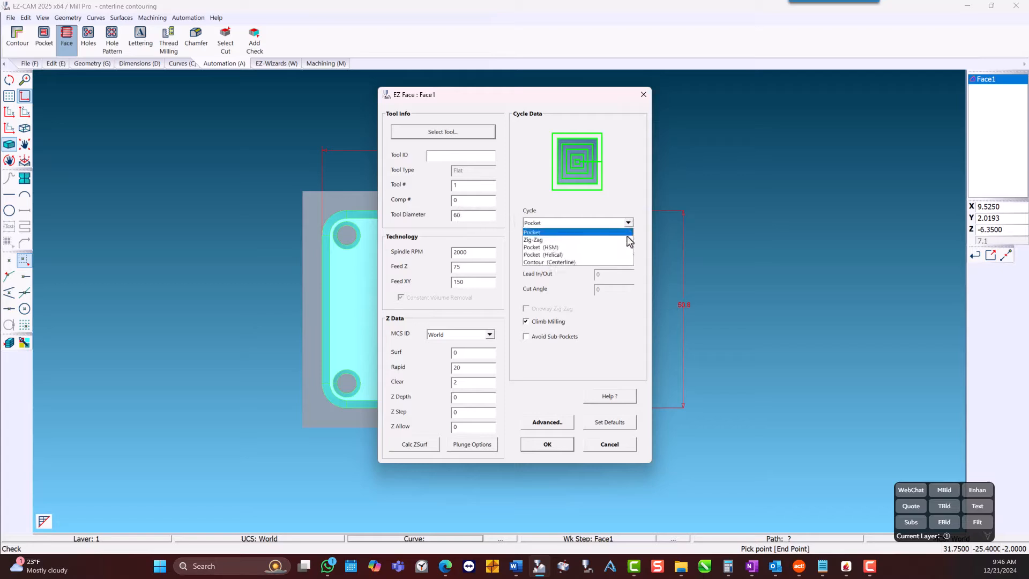
left_click(625, 262)
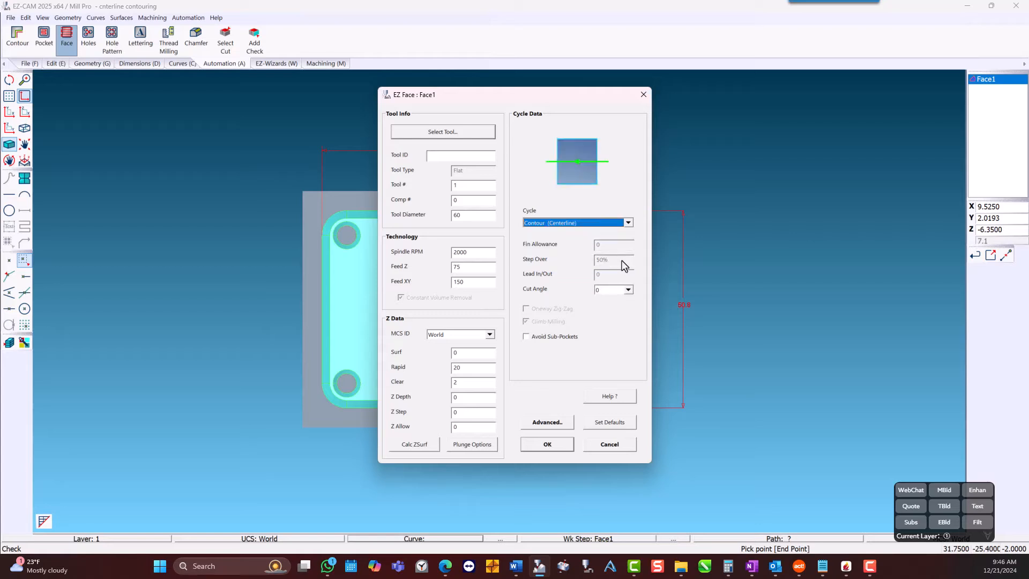
left_click(567, 444)
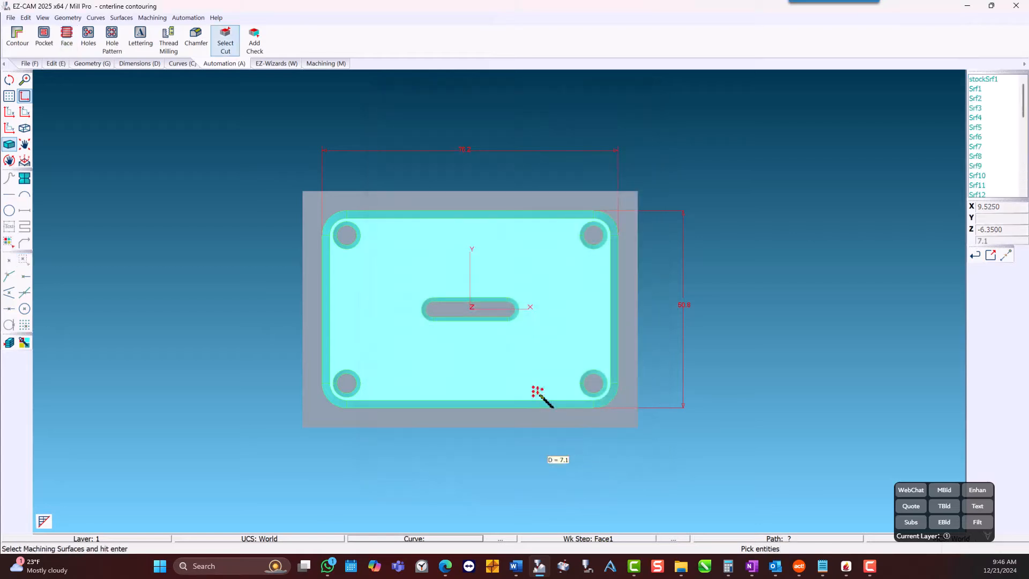
left_click(324, 64)
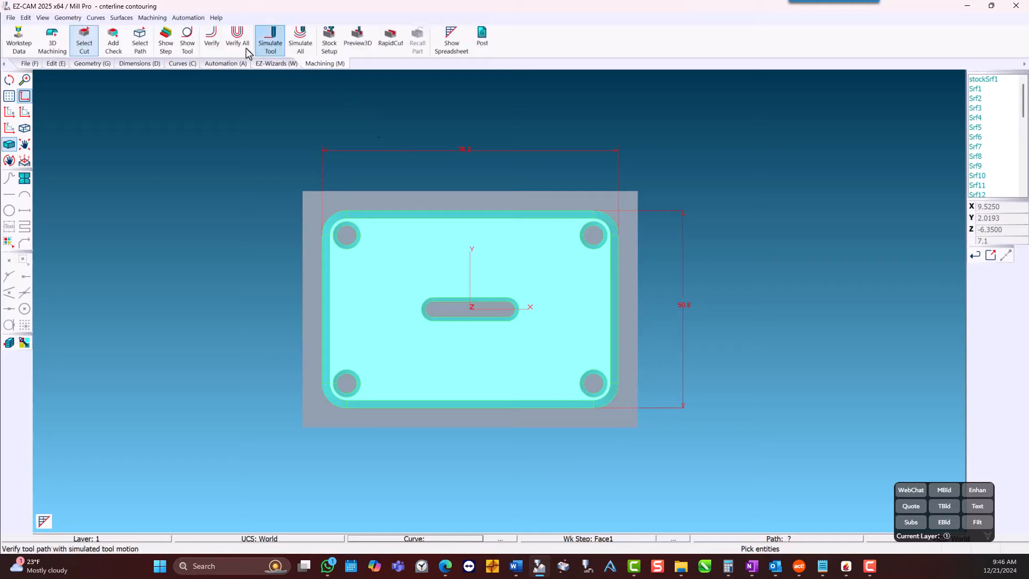
key("Return")
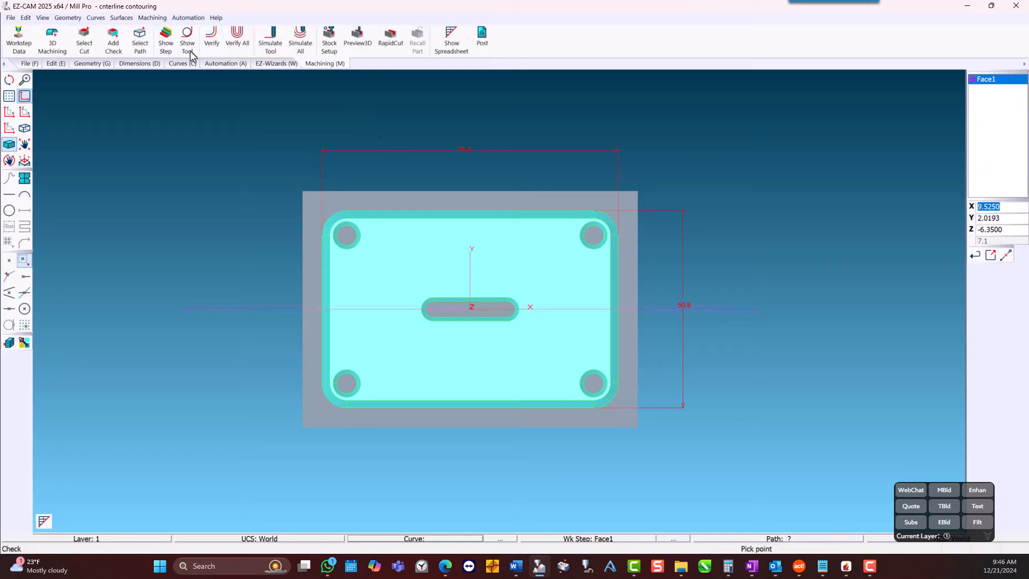
Step: Simulate the tool motion of the Face1 centerline pass in an isometric view
left_click(24, 128)
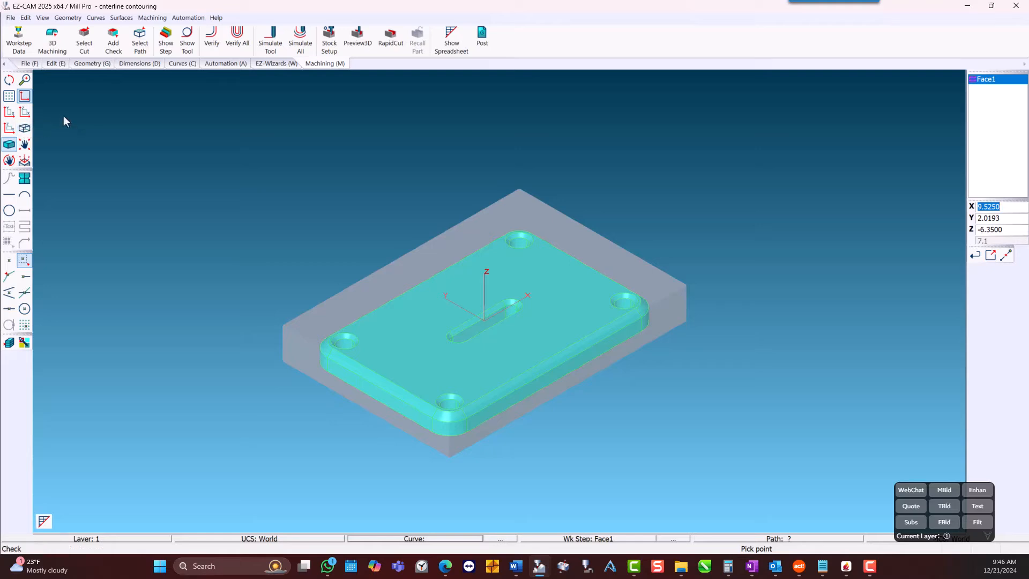
left_click(269, 52)
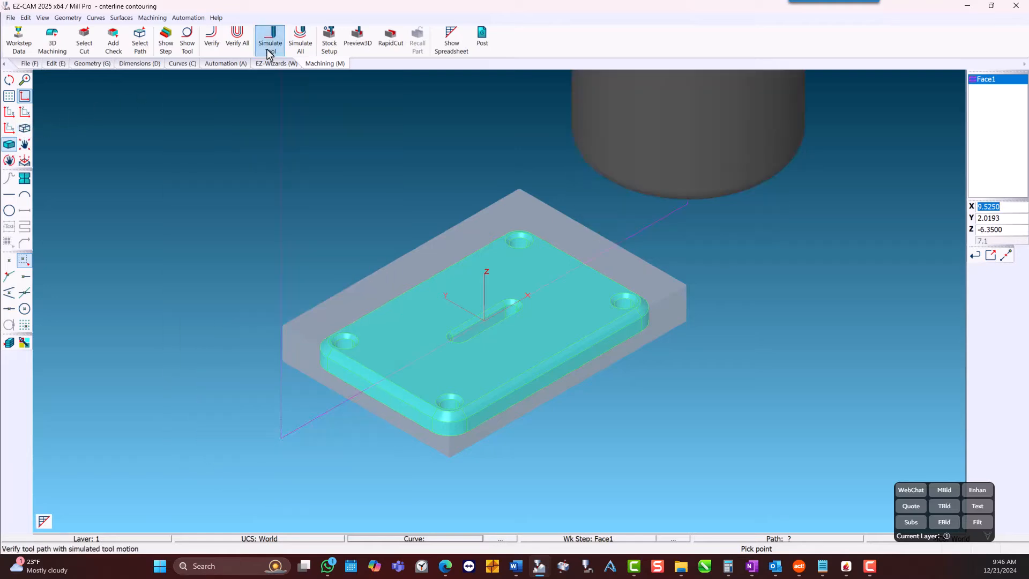
left_click(8, 81)
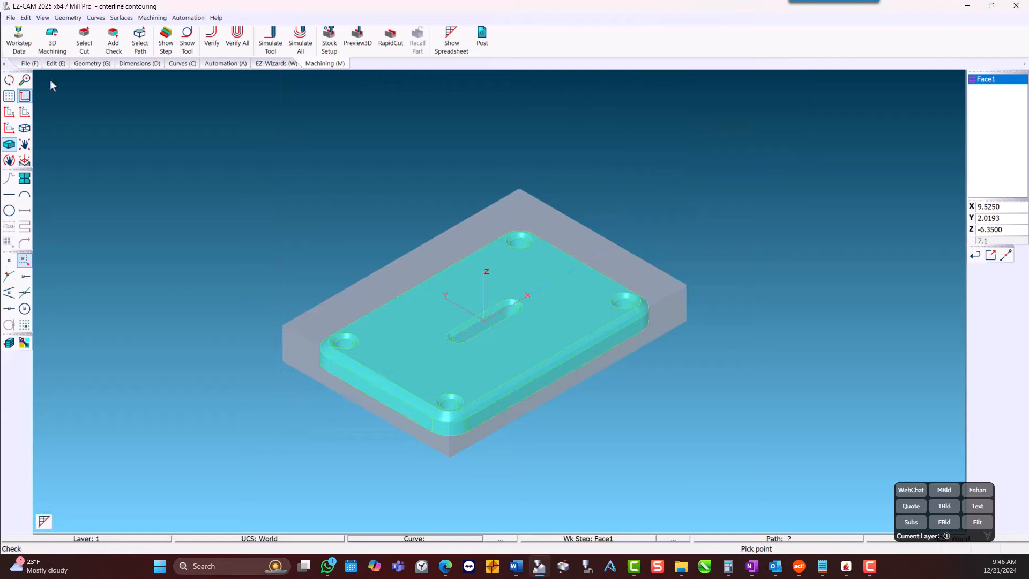
Step: Set Face1's cut angle to 90 and check the resulting toolpath with Verify and a tool simulation
double_click(985, 80)
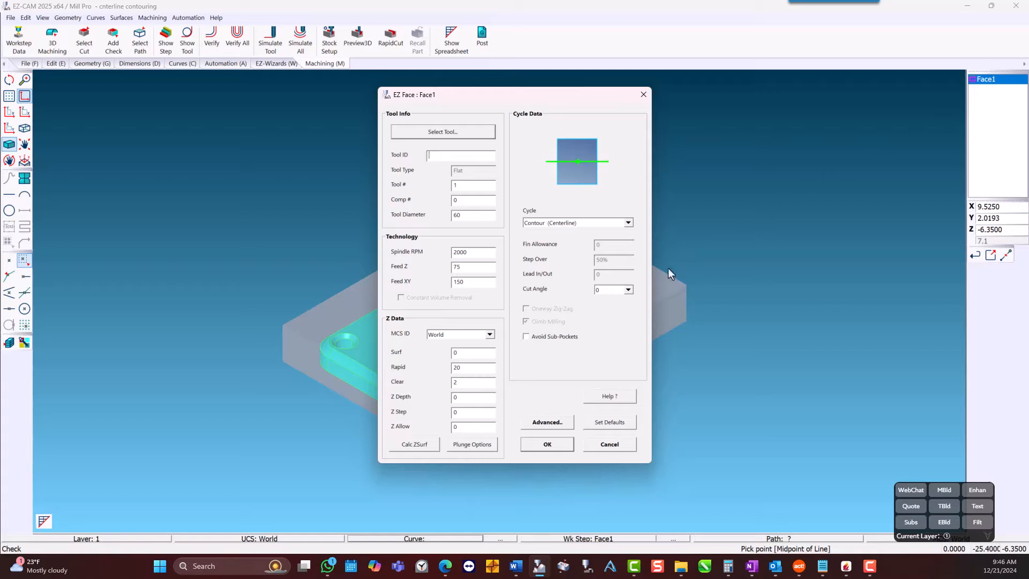
left_click(628, 291)
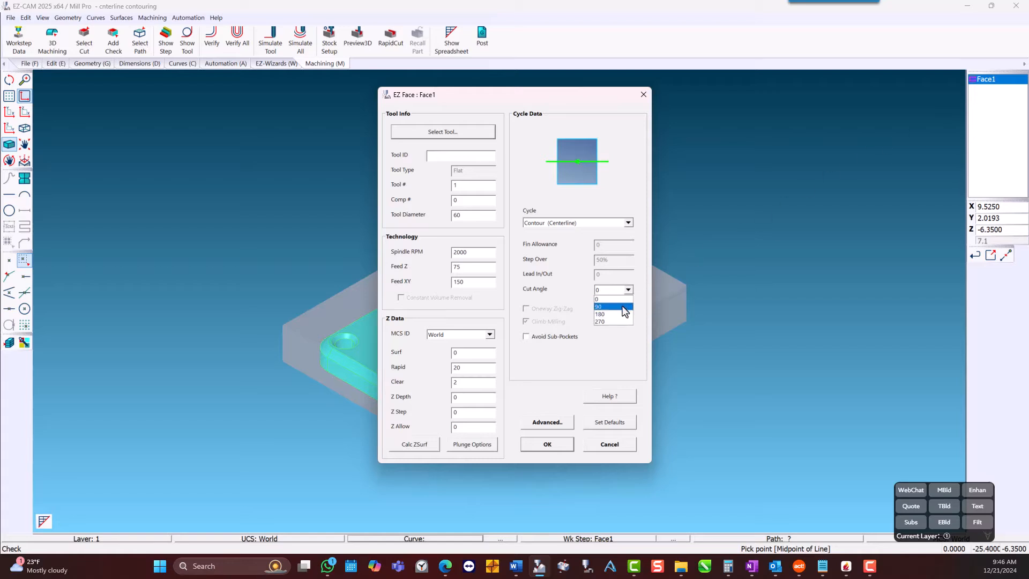
left_click(625, 307)
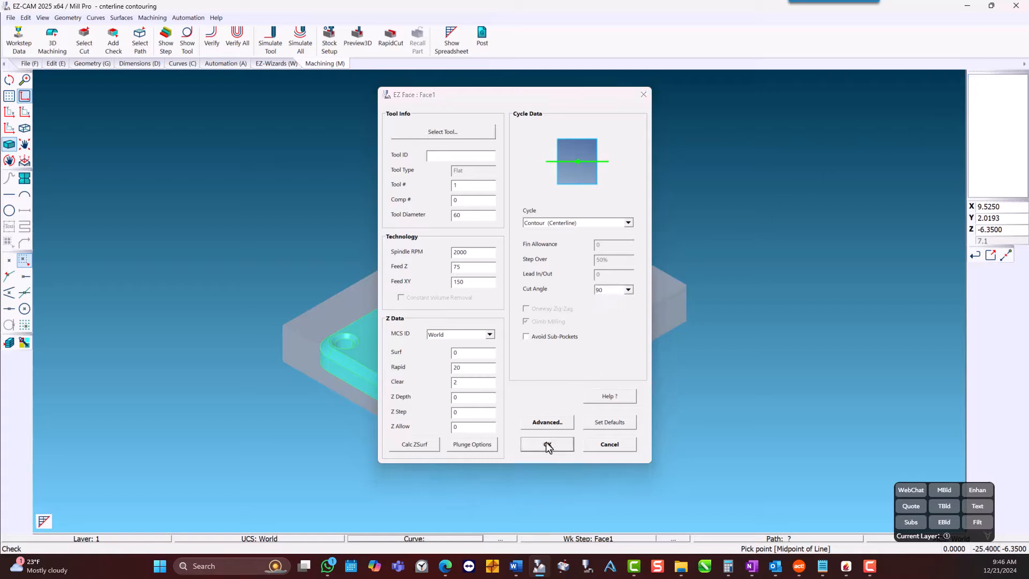
left_click(547, 445)
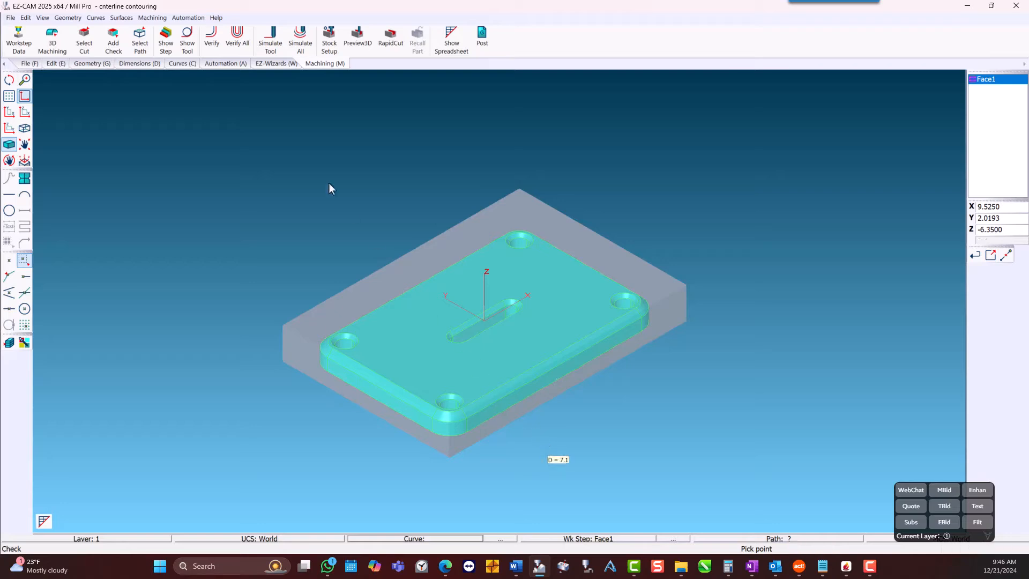
left_click(212, 45)
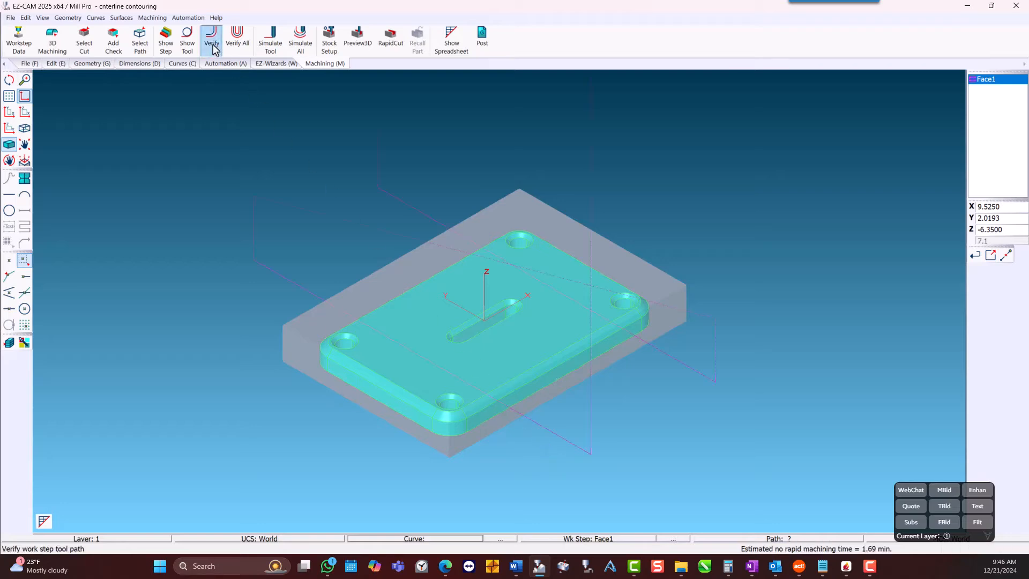
left_click(276, 45)
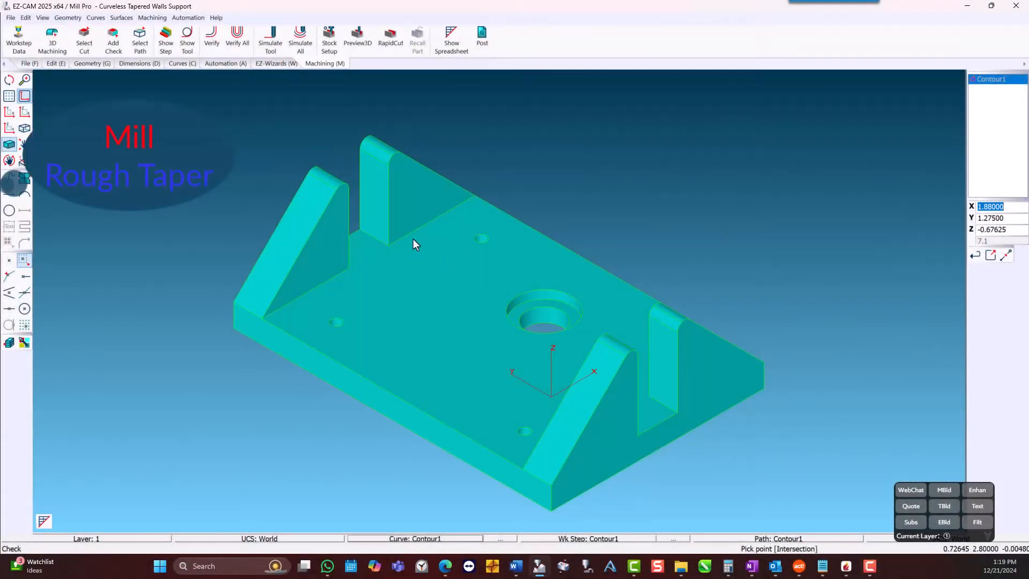
Step: Create the Contour2 workstep on the tapered-wall part with Z Step 0.03, Z Allow -0.1 and the Multiple Pass toolpath type
left_click(230, 65)
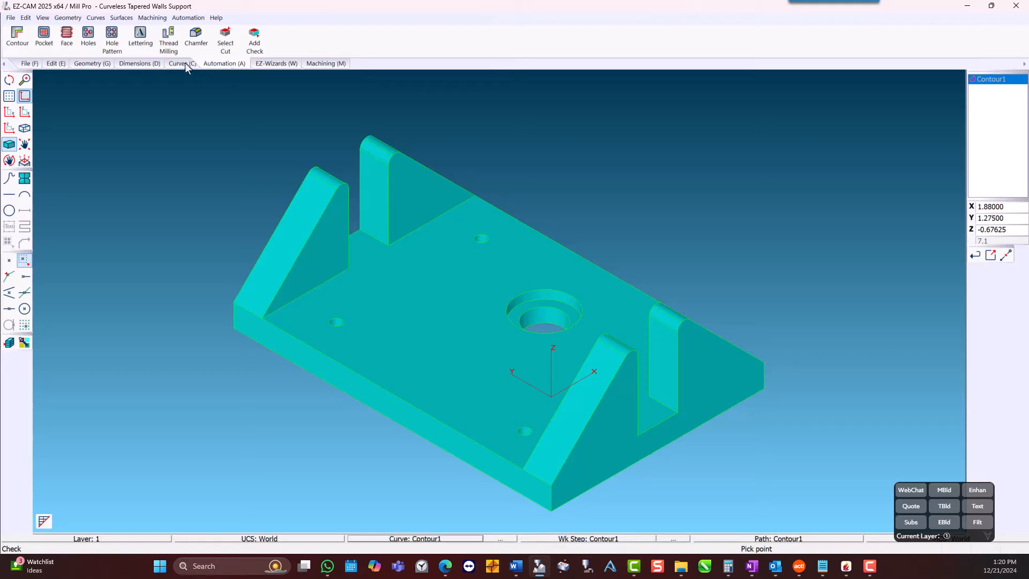
left_click(19, 42)
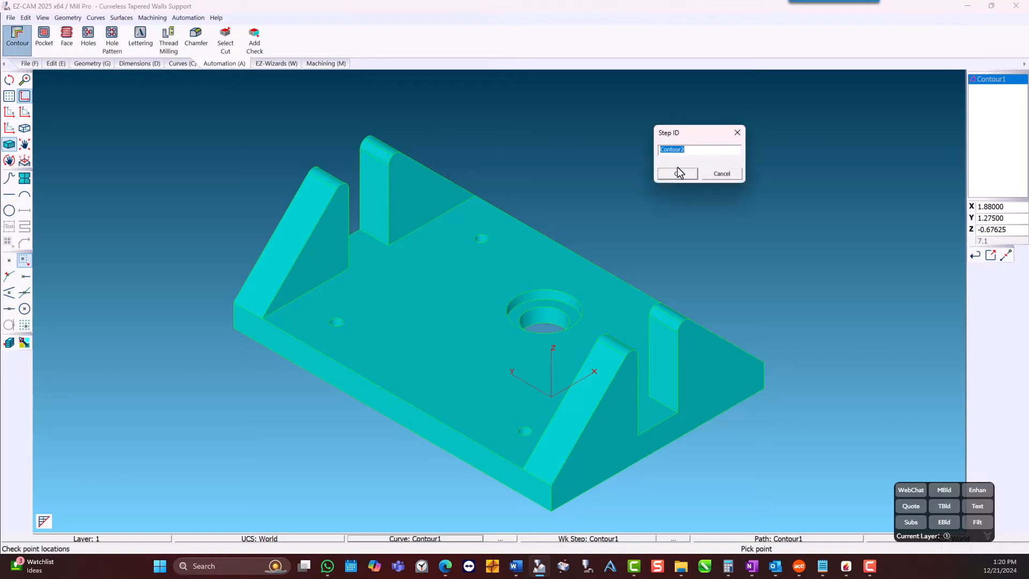
left_click(678, 174)
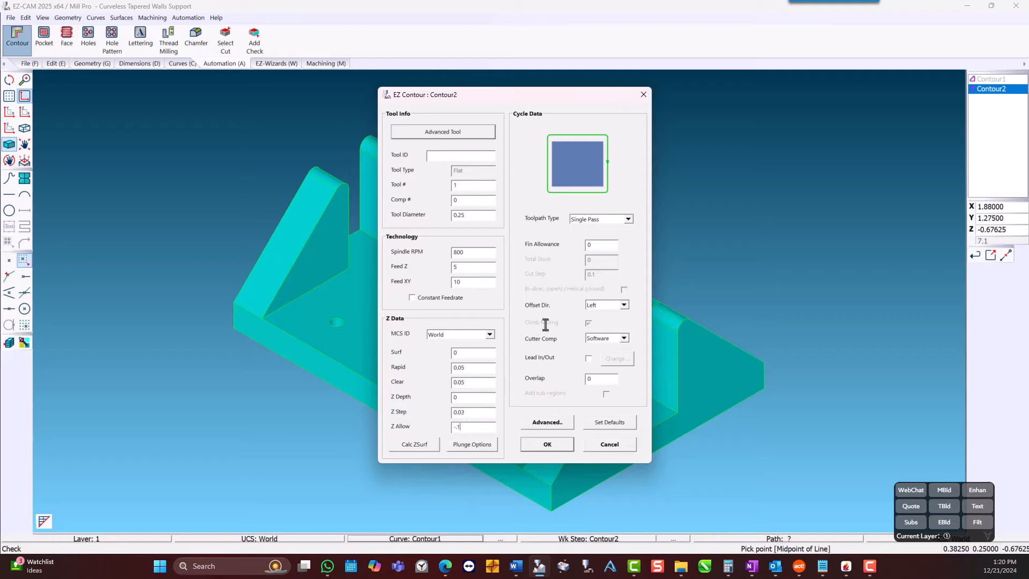
left_click(627, 220)
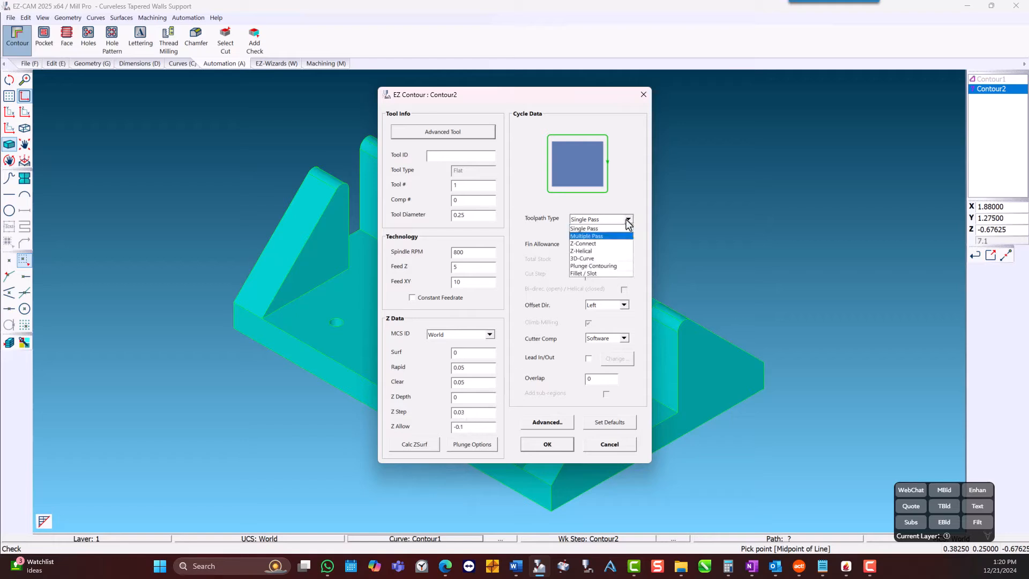
left_click(625, 236)
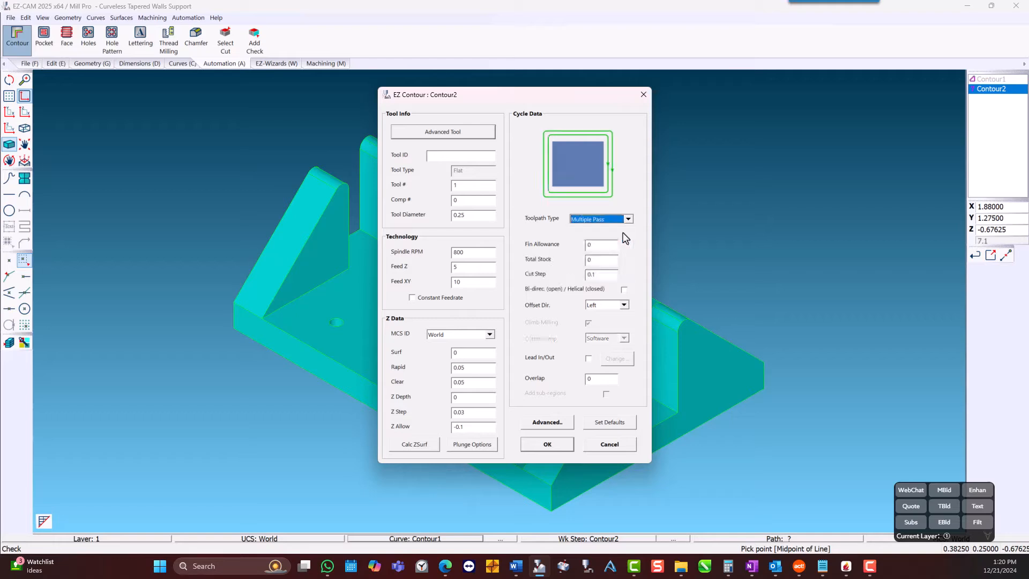
double_click(606, 275)
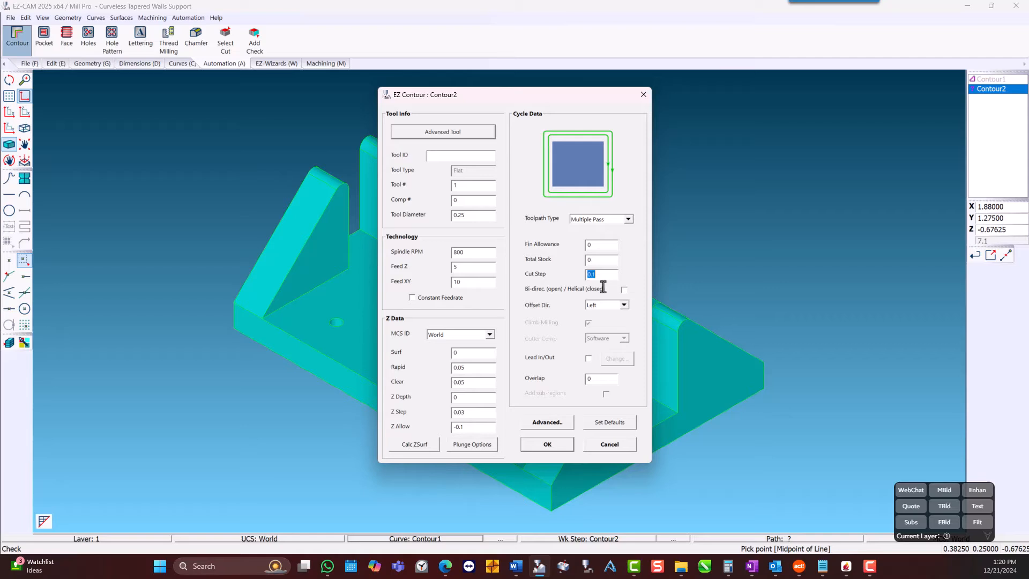
left_click(545, 444)
Step: Assign the sloped faces of the four tapered walls as Contour2's machining surfaces
left_click(581, 421)
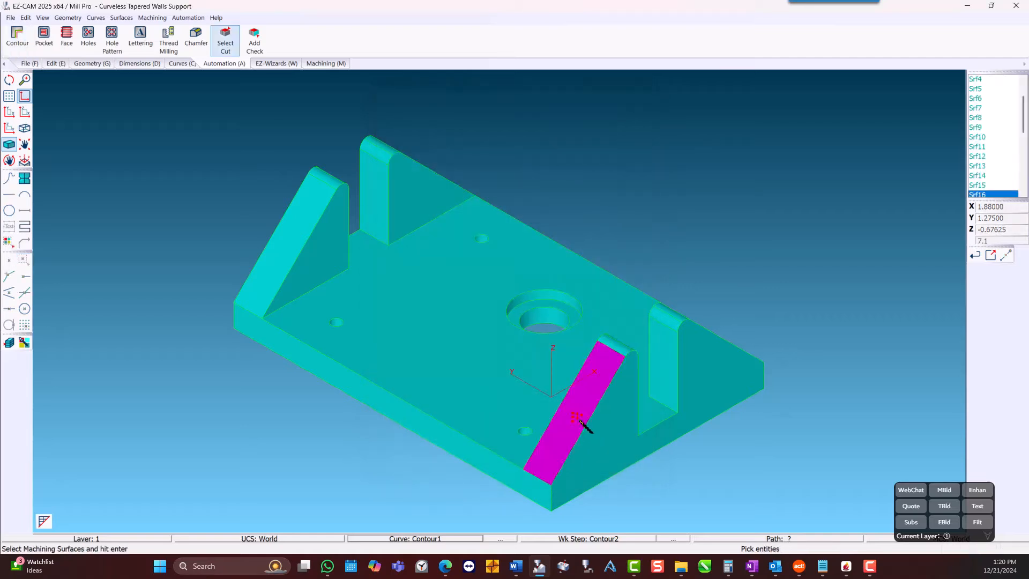
left_click(300, 263)
middle_click_drag(340, 271, 455, 312)
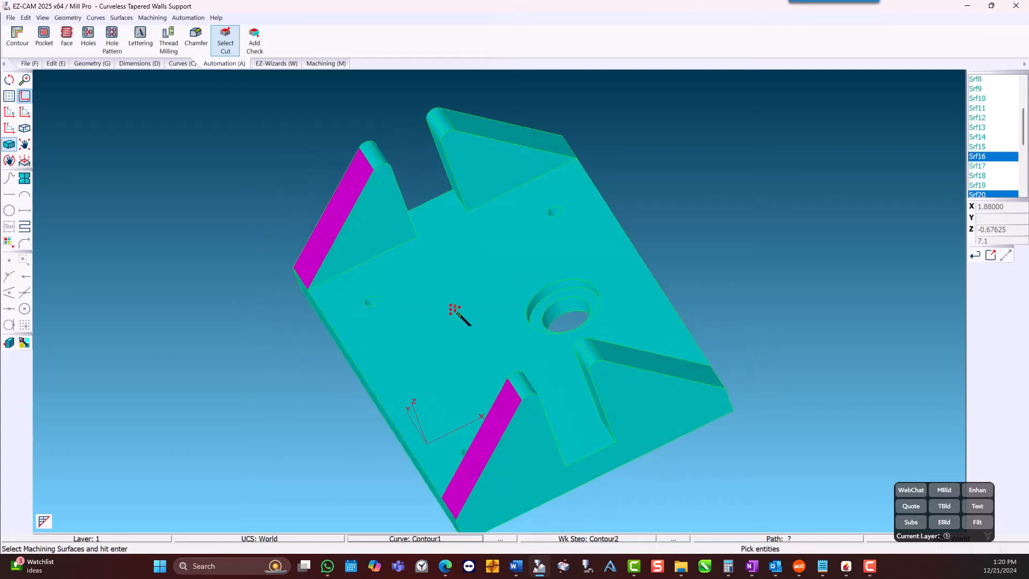
left_click(537, 141)
left_click(639, 367)
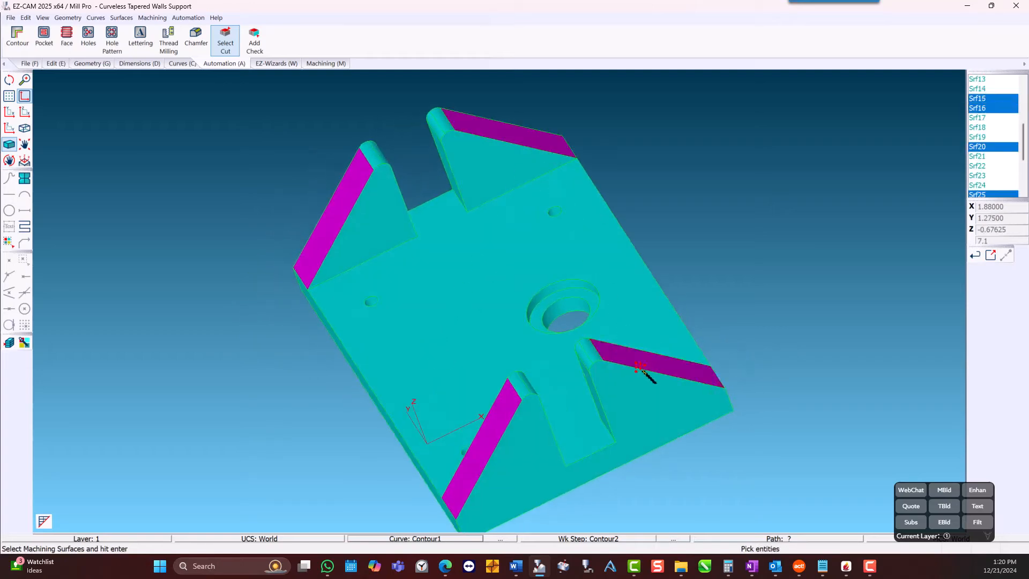
left_click(25, 129)
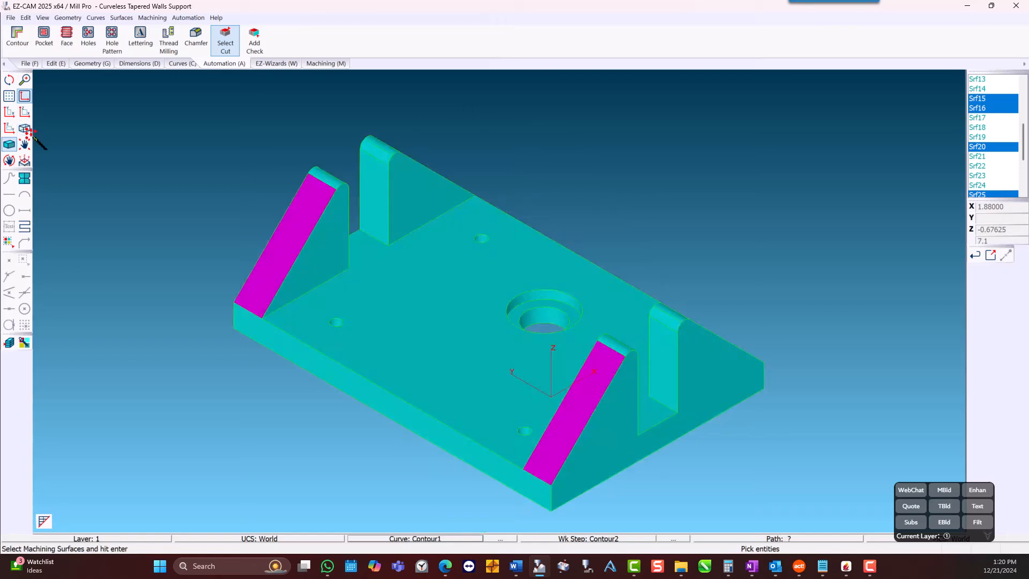
key("Return")
Step: Verify the Contour2 roughing toolpath in the isometric view and again in the front view
left_click(310, 65)
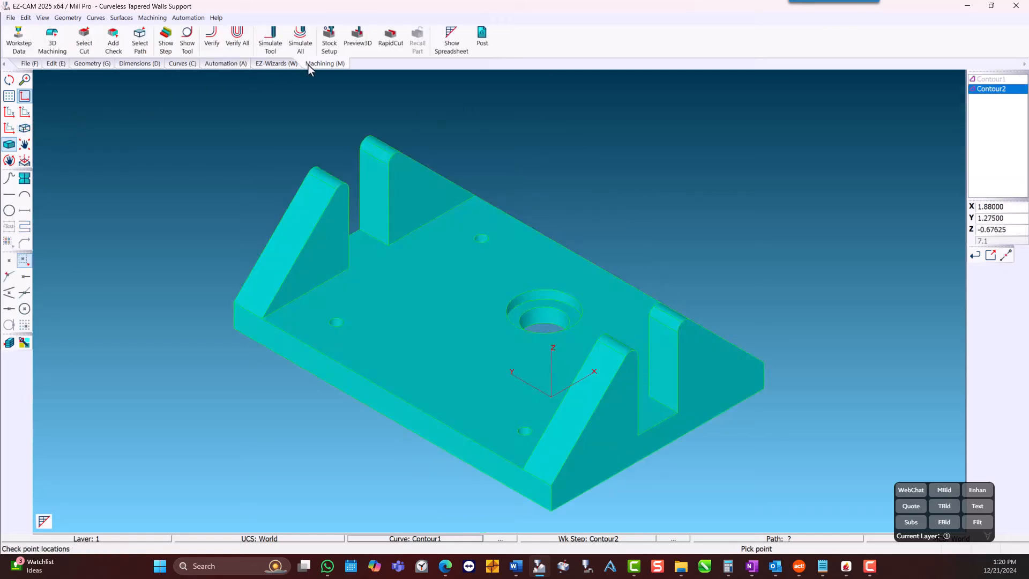
left_click(210, 42)
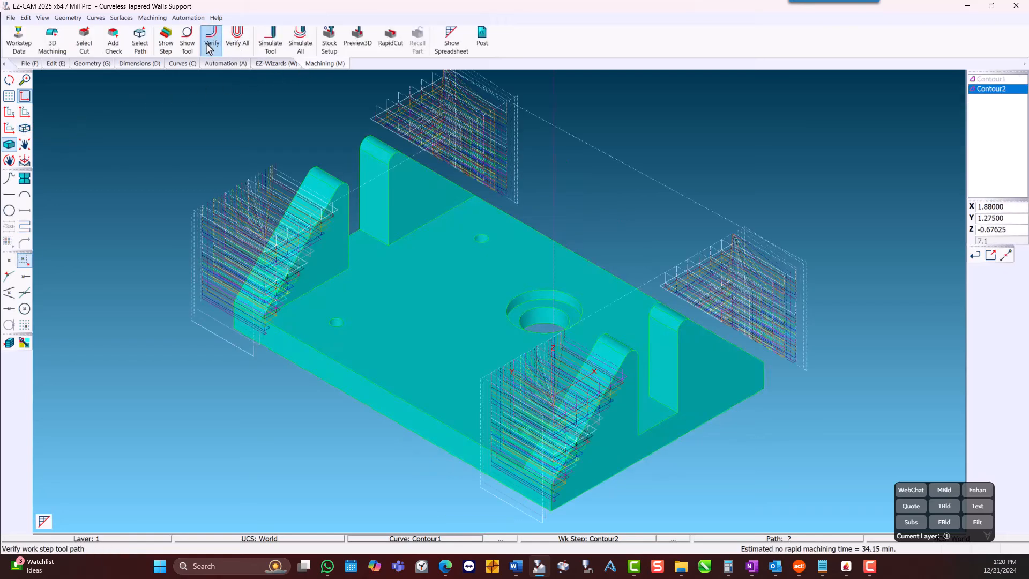
left_click(25, 112)
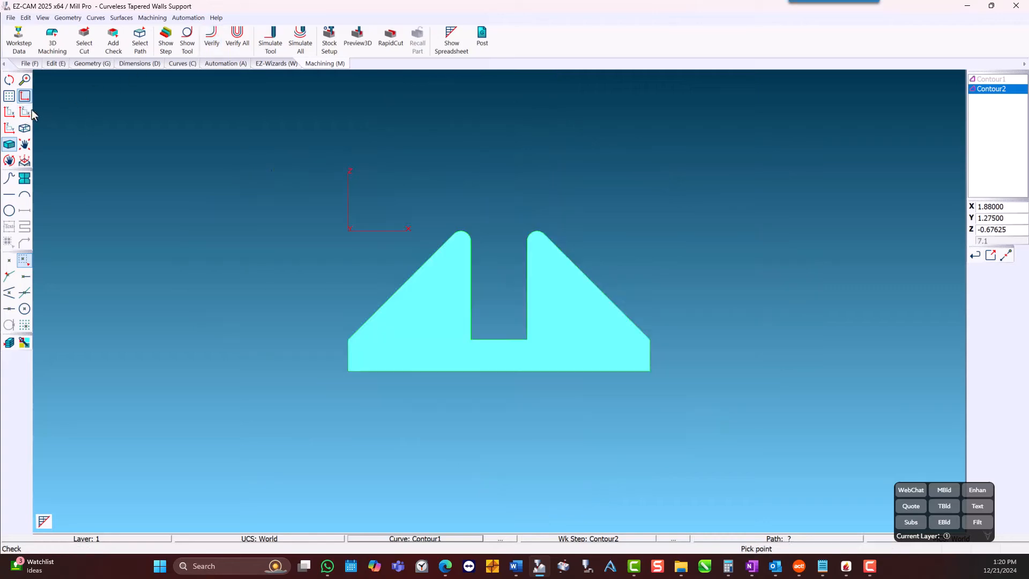
left_click(211, 44)
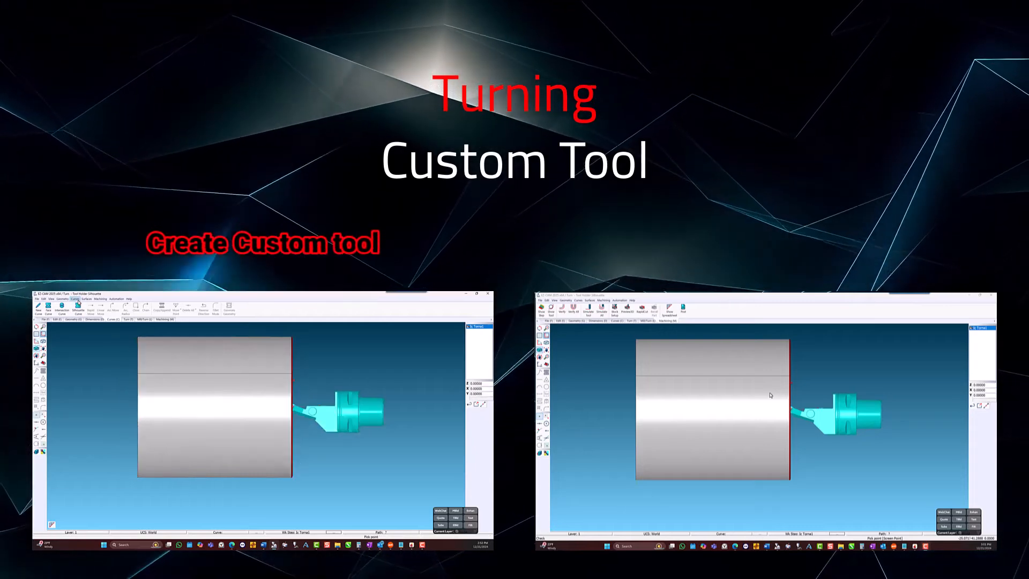
left_click(77, 299)
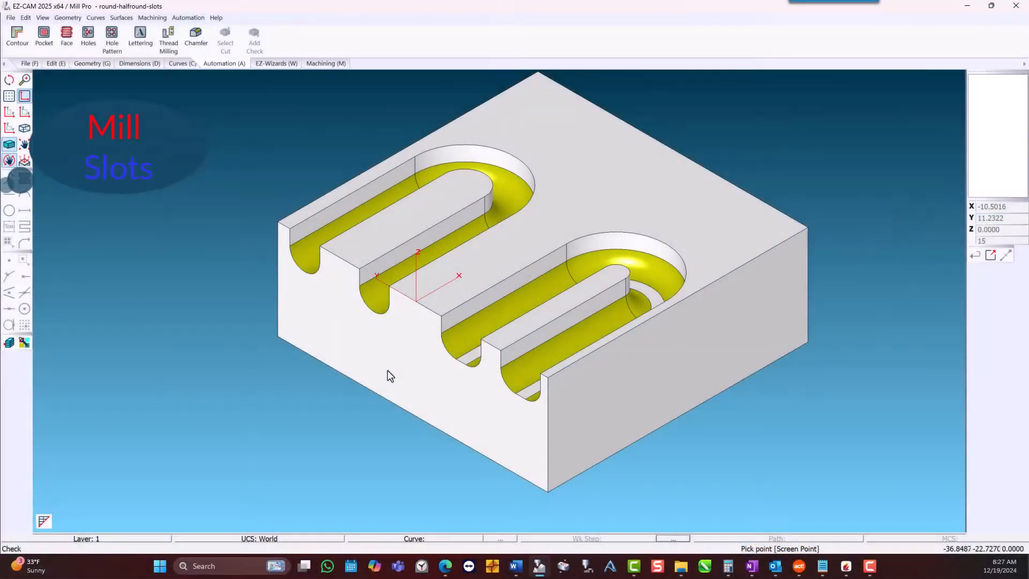
left_click_drag(402, 356, 429, 352)
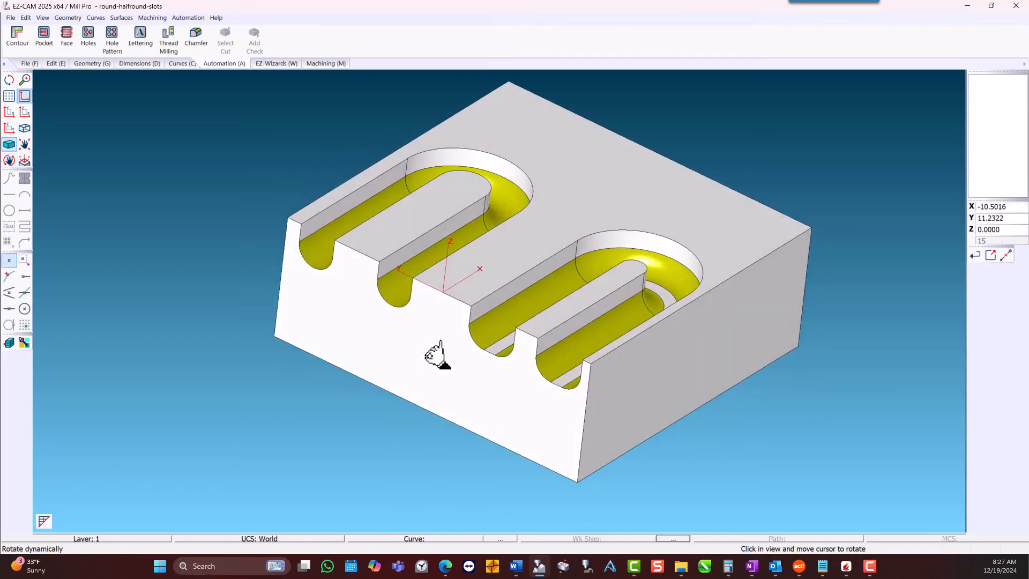
left_click(500, 330)
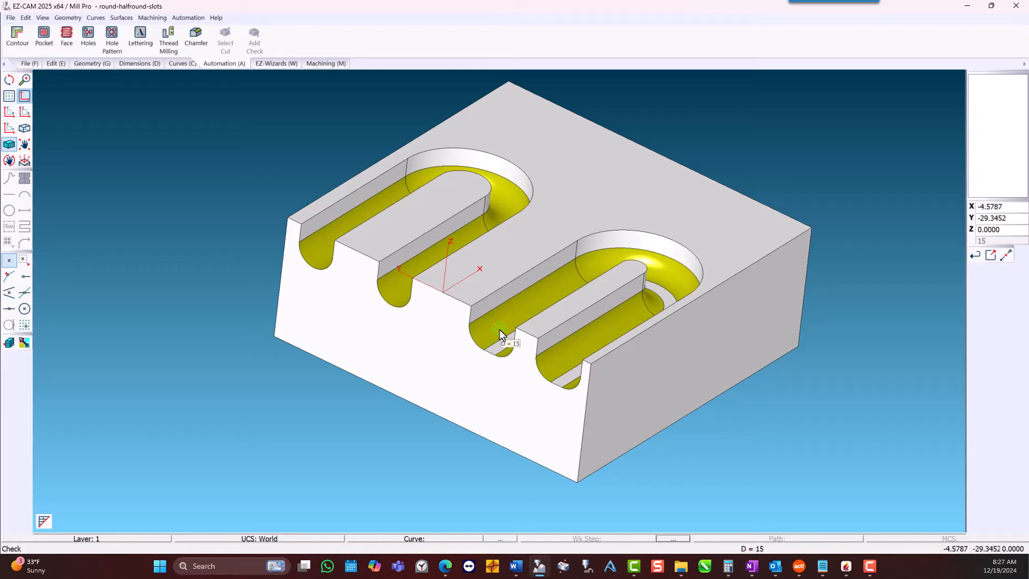
left_click(402, 288)
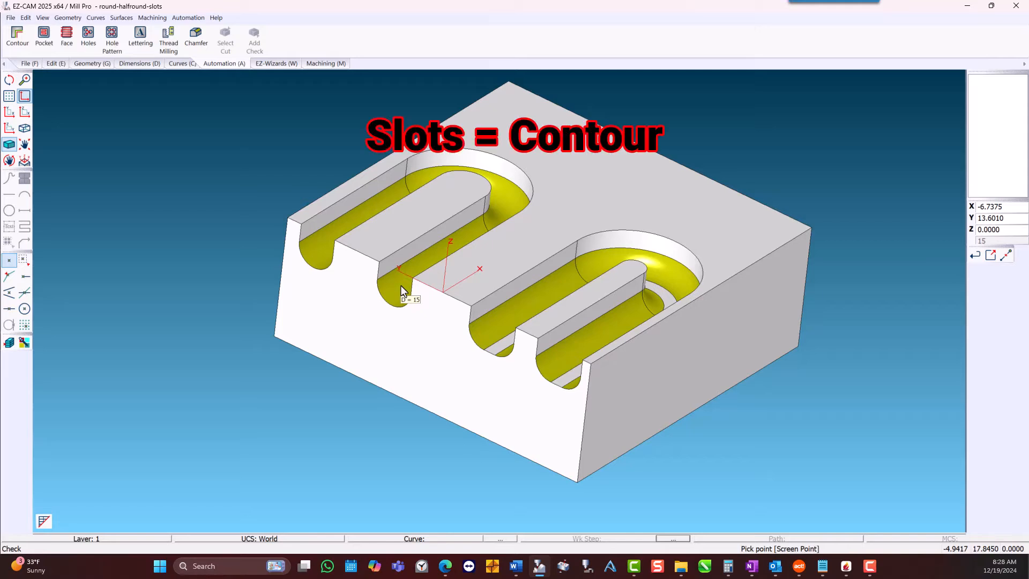
Step: Create the Contour1 workstep on the half-round slots part with a ball tool of diameter 15
left_click(20, 48)
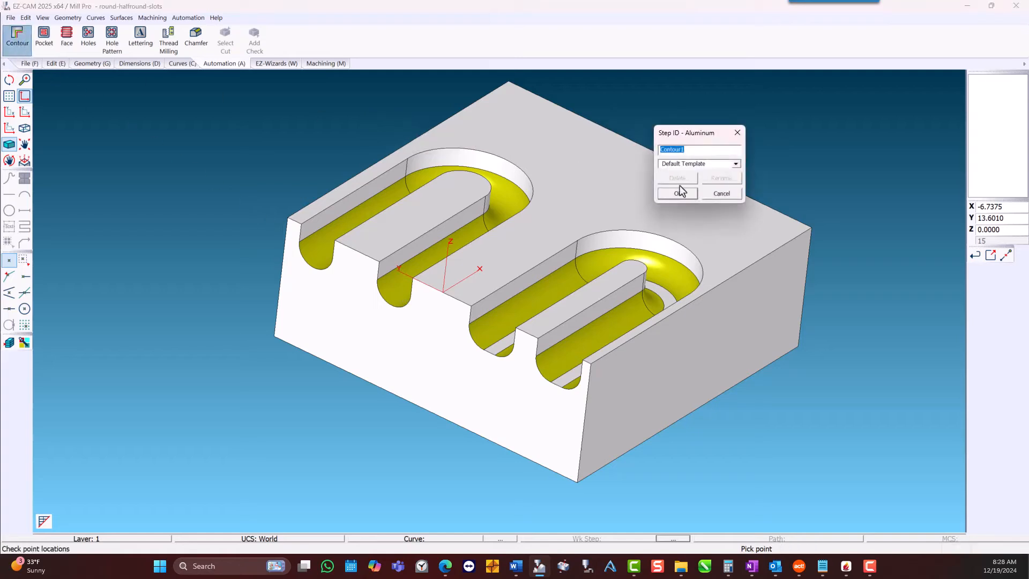
left_click(678, 193)
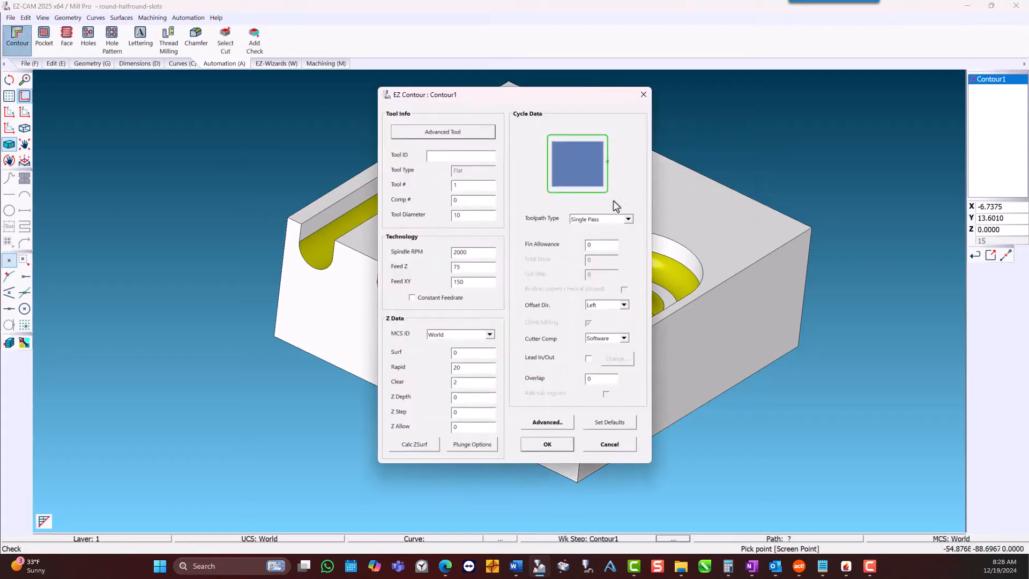
right_click(471, 215)
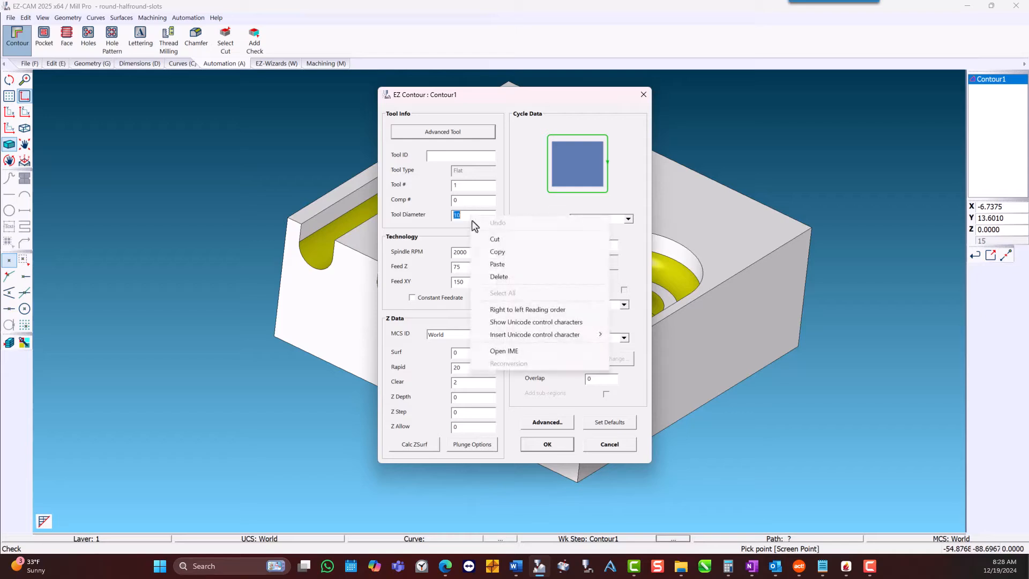
left_click(497, 265)
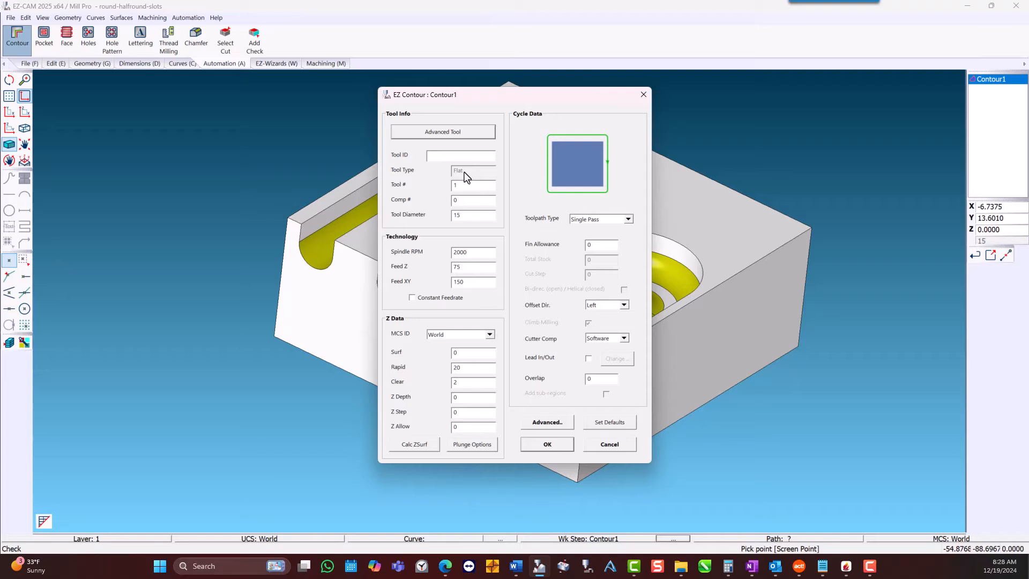
left_click(466, 134)
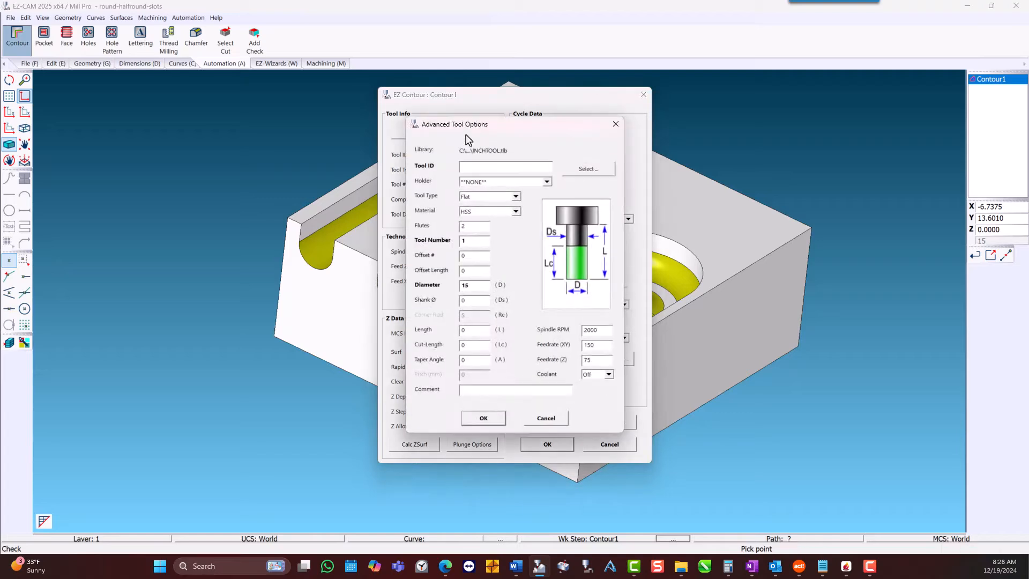
left_click(516, 199)
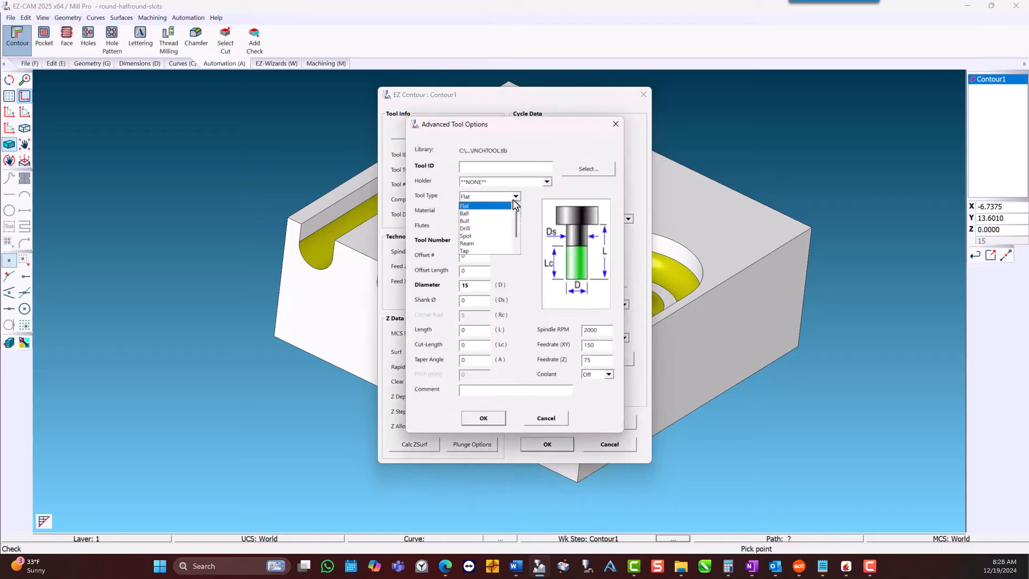
left_click(503, 214)
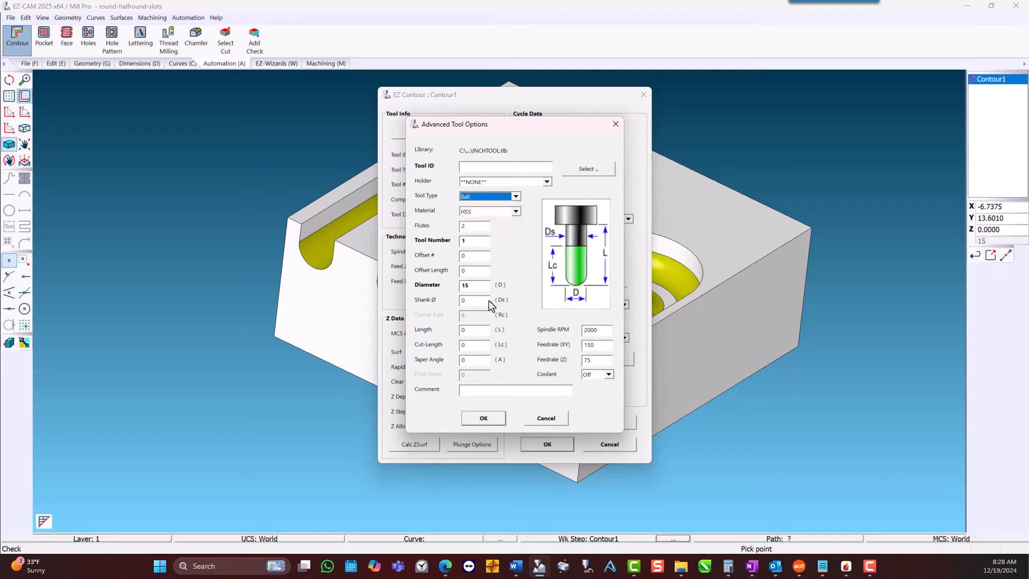
left_click(474, 418)
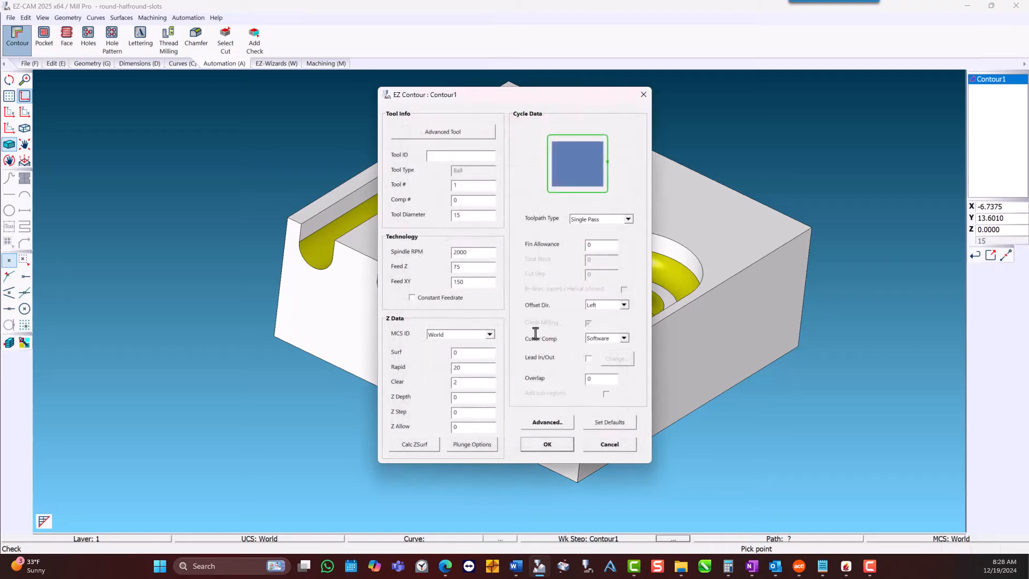
Step: Set Contour1's toolpath type to Fillet / Slot and assign the fully round-bottomed U-shaped slot's yellow surfaces for machining
left_click(628, 221)
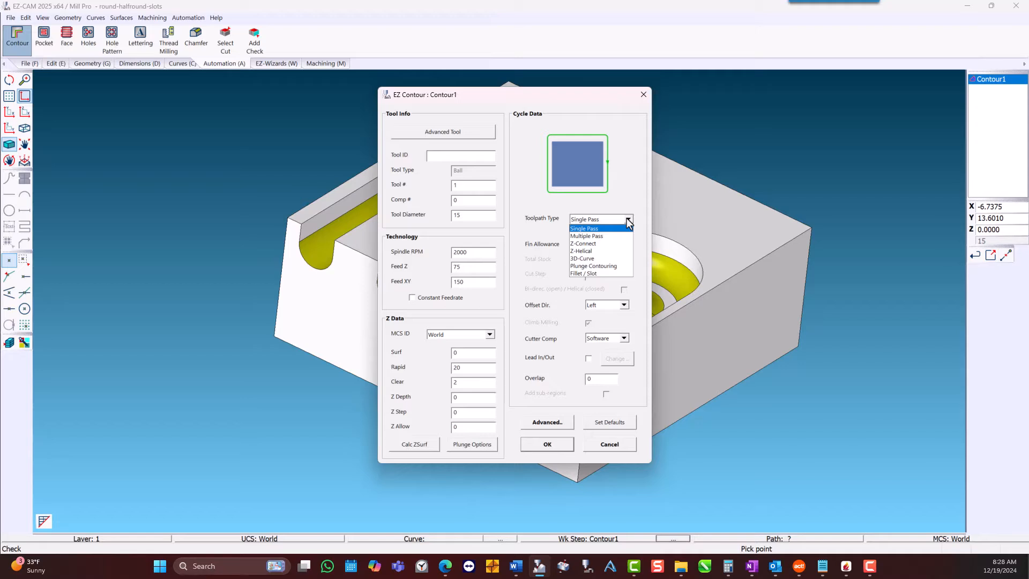
left_click(619, 275)
left_click(545, 445)
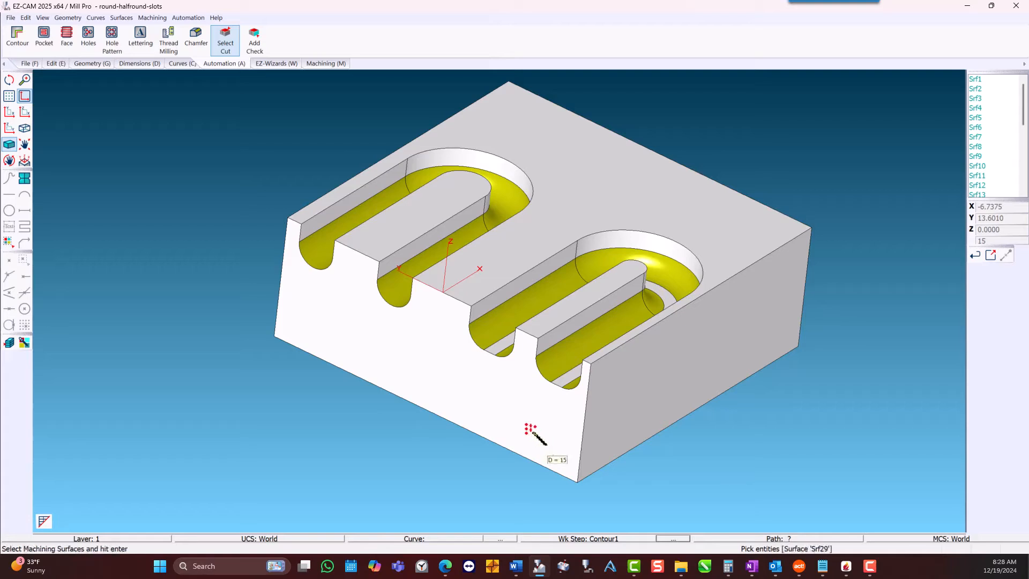
left_click(409, 296)
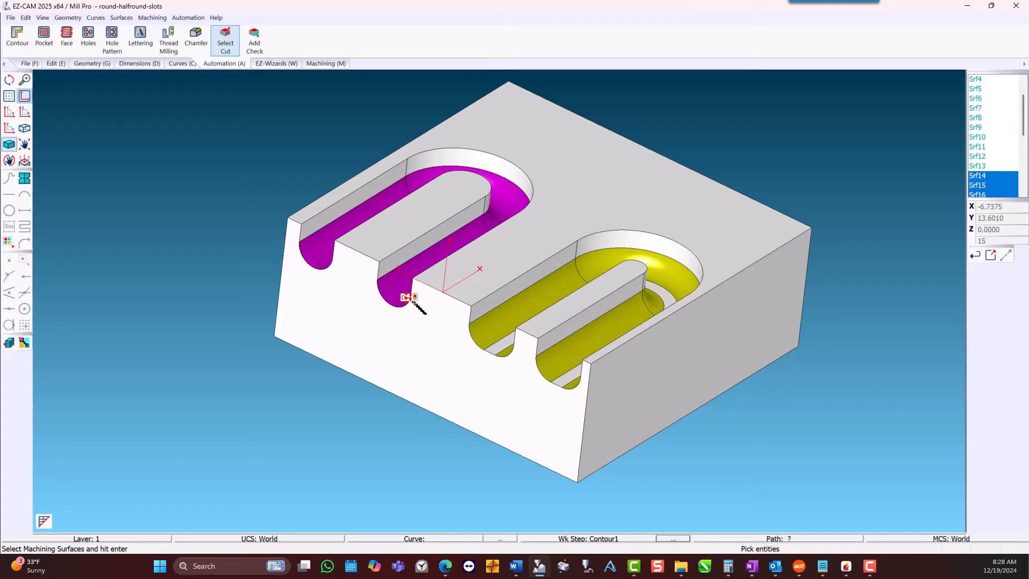
key("Return")
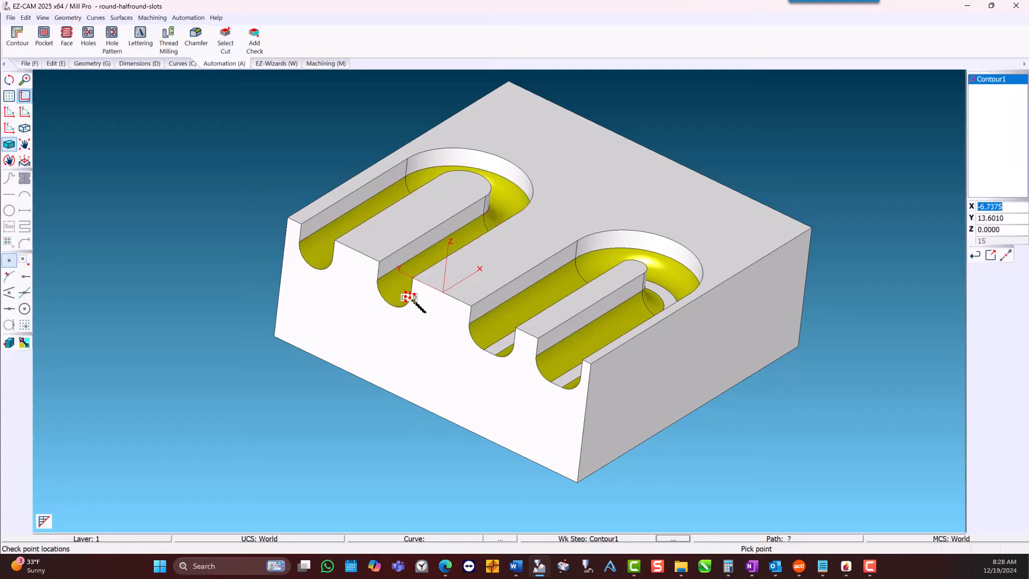
Step: Verify Contour1, set its overlap to 25.4 and verify the slot toolpath again from a rotated view
left_click(328, 64)
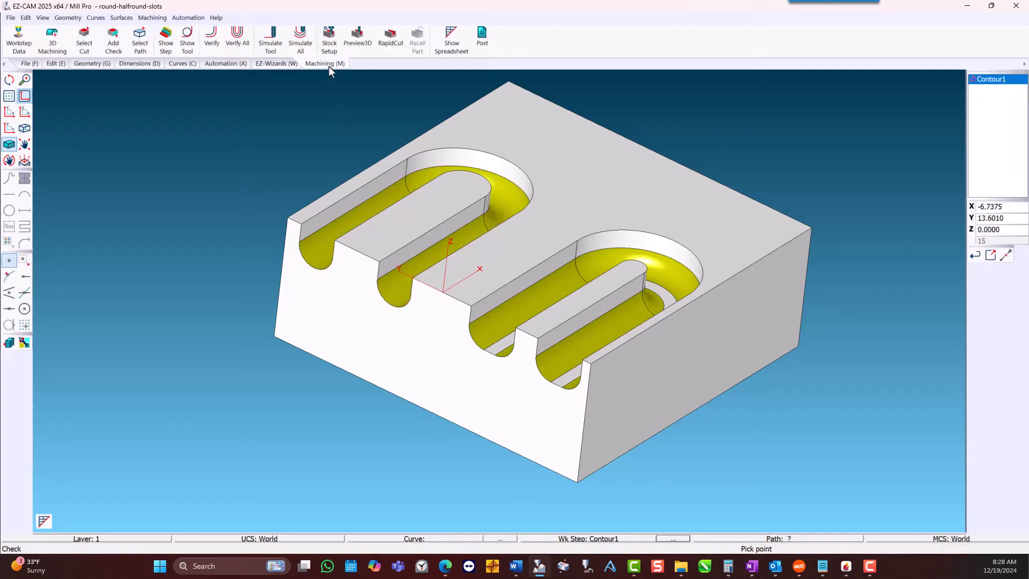
left_click(211, 42)
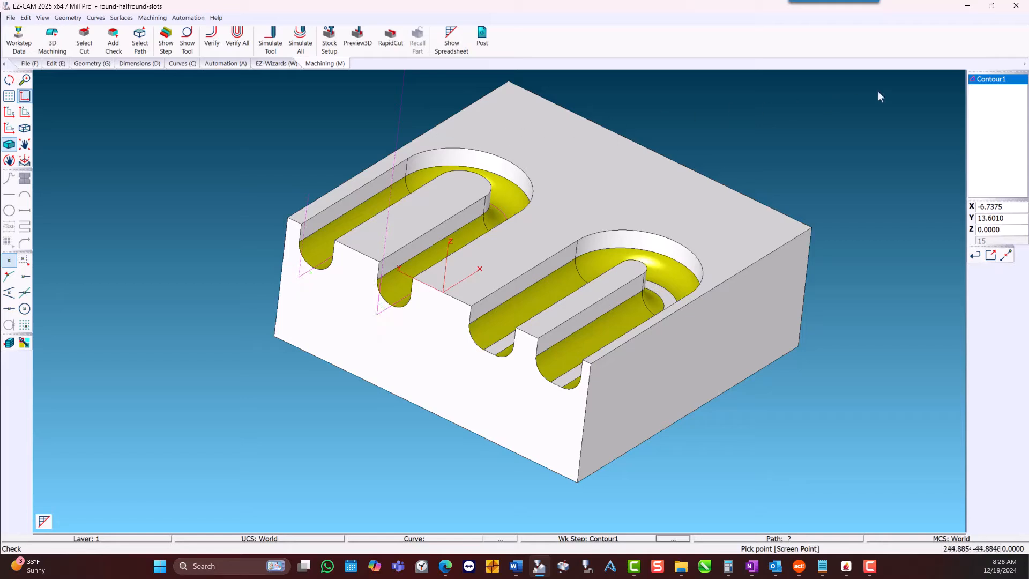
double_click(987, 81)
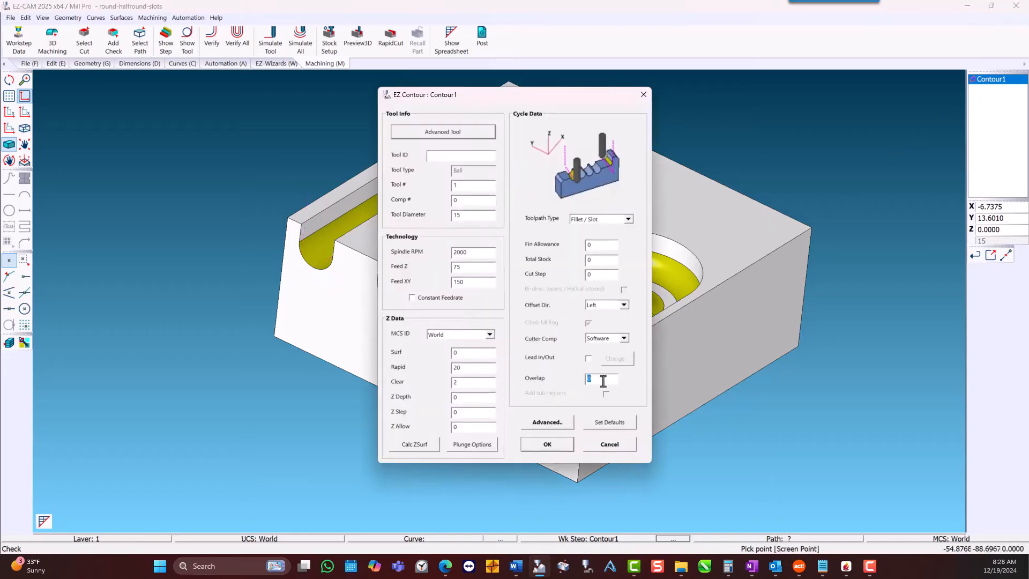
left_click(568, 448)
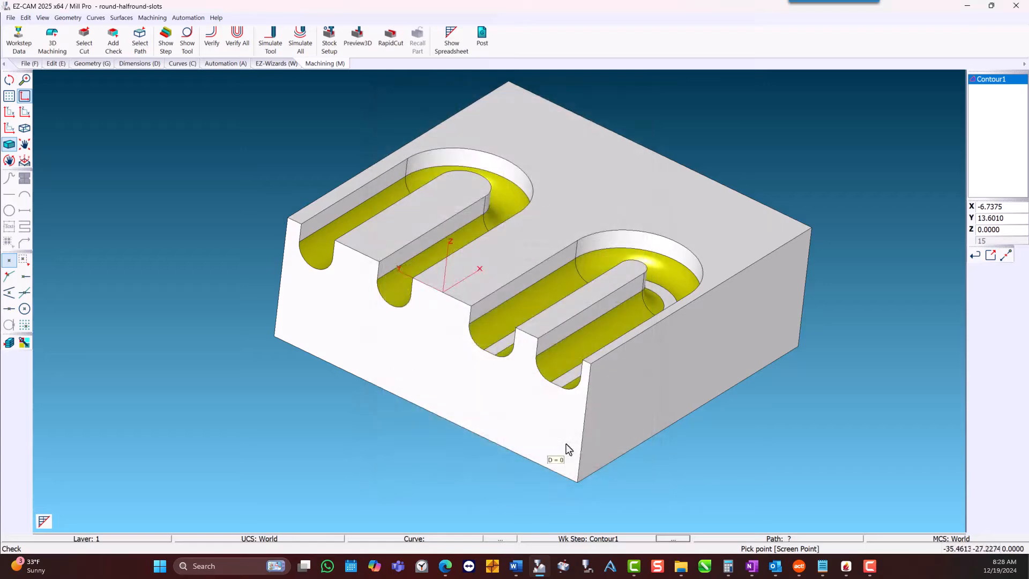
left_click(213, 43)
mouse_move(513, 333)
middle_mouse_down()
mouse_move(484, 363)
mouse_move(439, 378)
middle_mouse_up()
left_click_drag(439, 379, 452, 331)
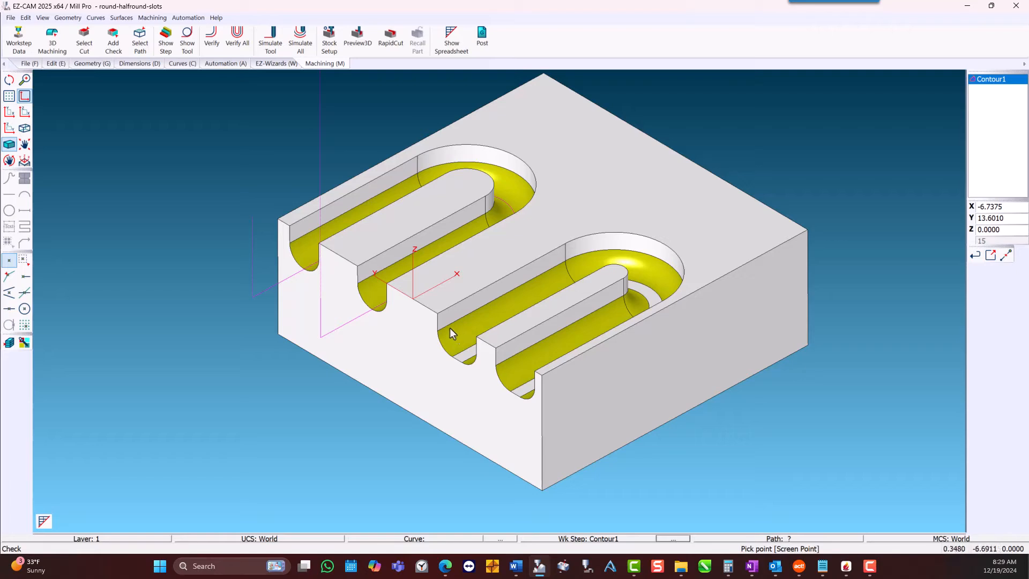
key("Escape")
Step: Create the Contour2 workstep with bull tool number 2, diameter 18 and corner radius 7.5
left_click(207, 65)
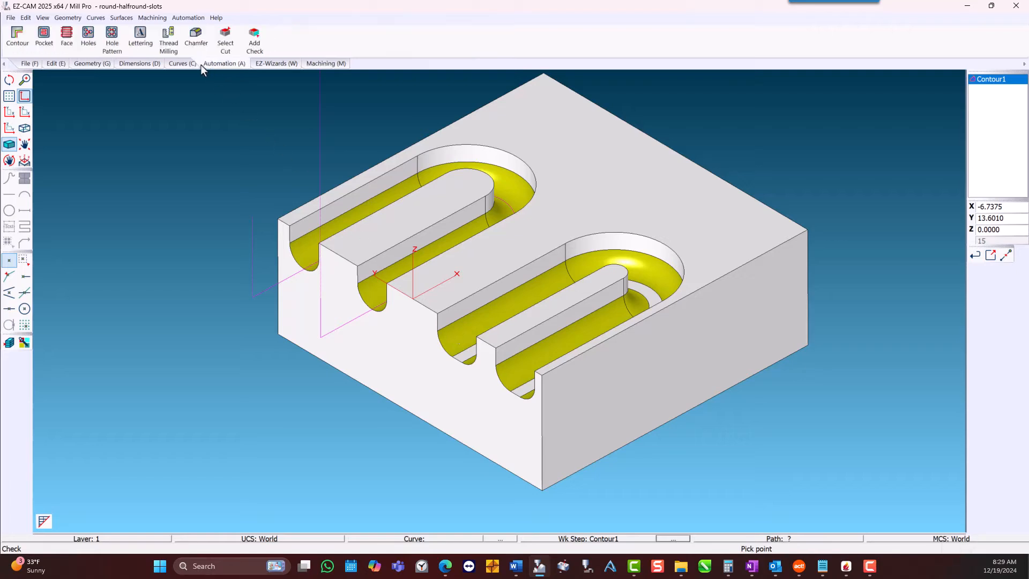
left_click(18, 48)
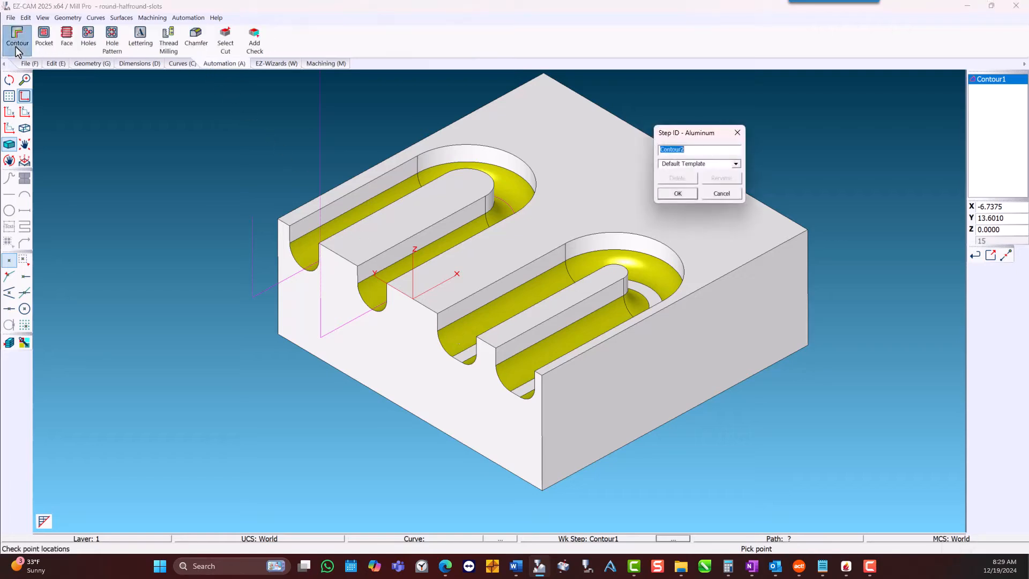
left_click(678, 193)
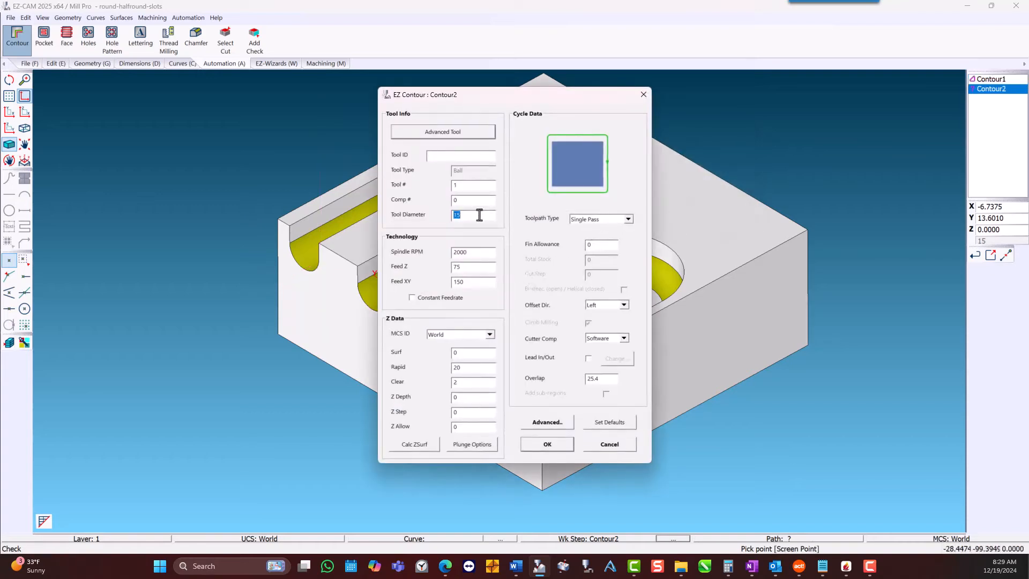
left_click(477, 185)
left_click(465, 141)
left_click(515, 196)
left_click(503, 216)
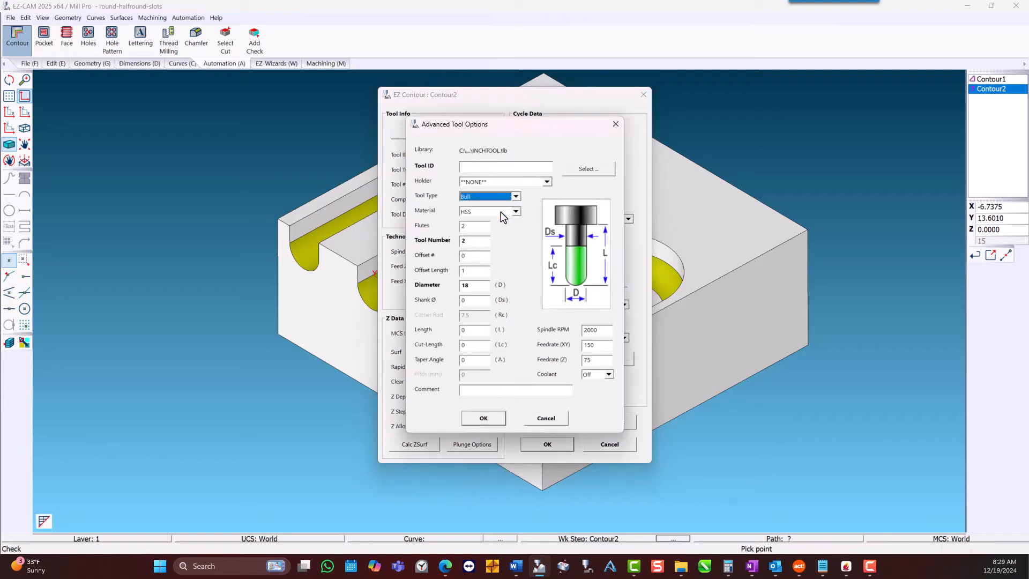
left_click(478, 315)
left_click(479, 420)
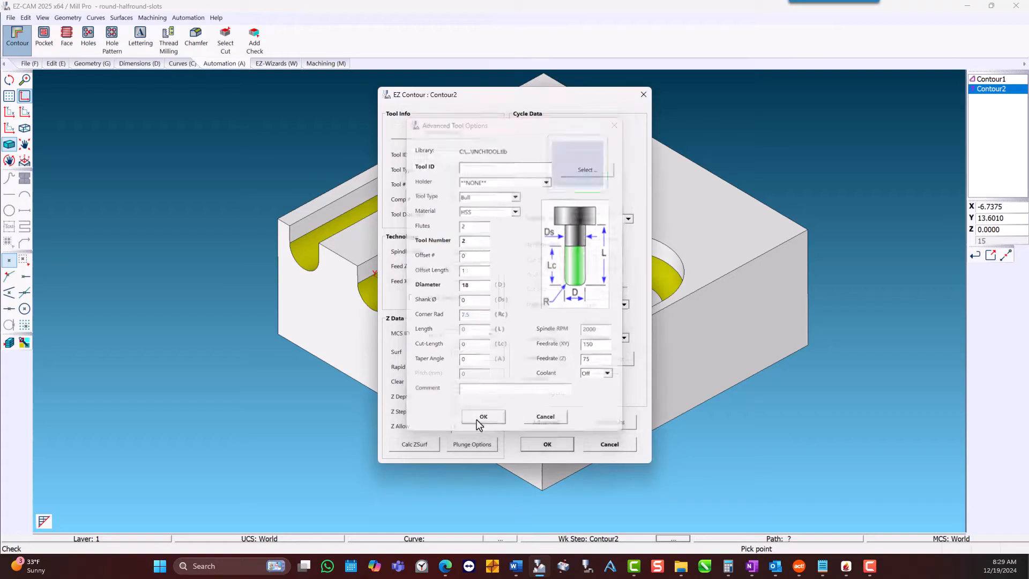
Step: Set Contour2's toolpath type to Fillet / Slot and assign the flat floor of the second U-shaped slot as its machining surface
left_click(628, 219)
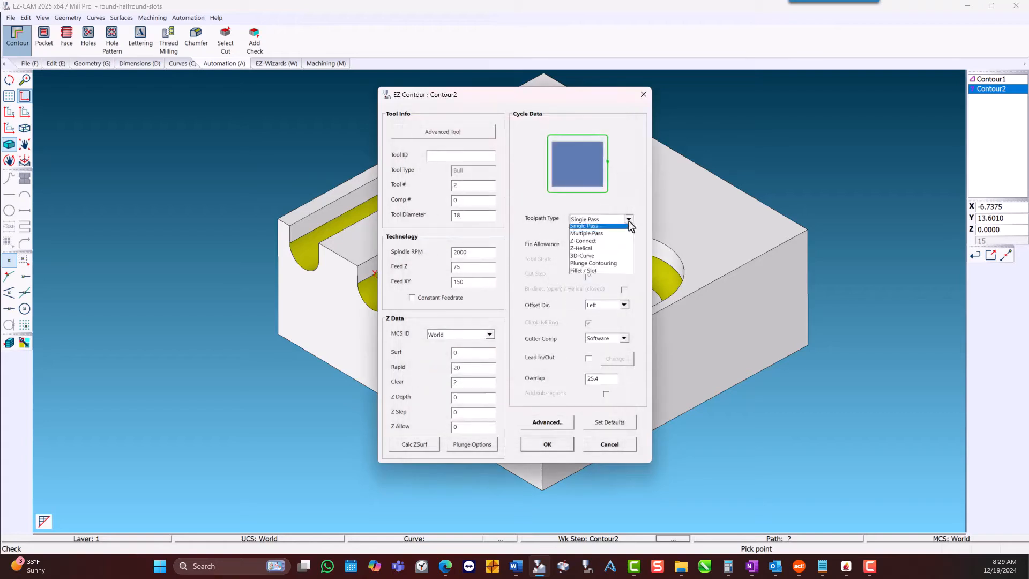
left_click(624, 274)
left_click(546, 444)
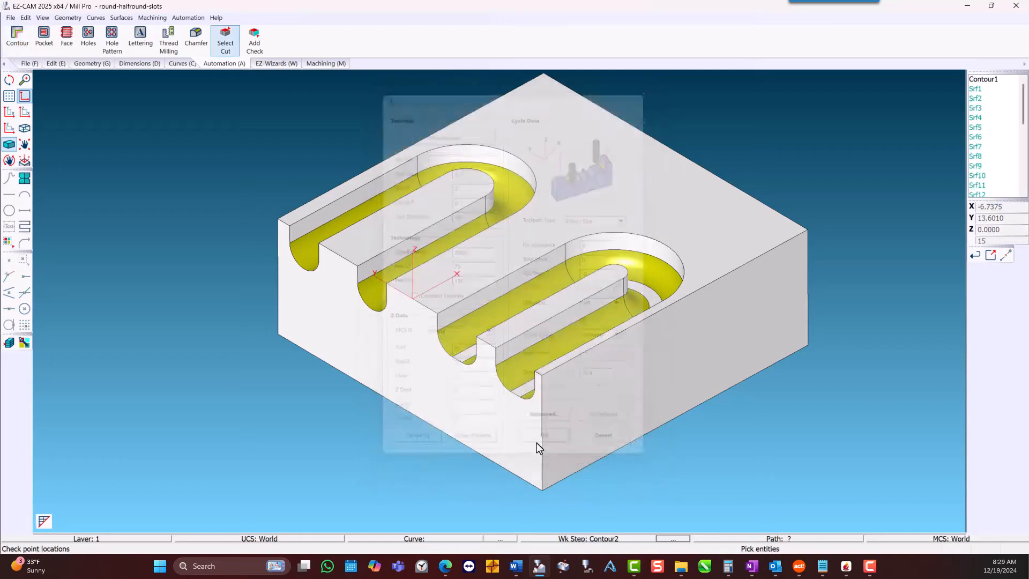
left_click(472, 362)
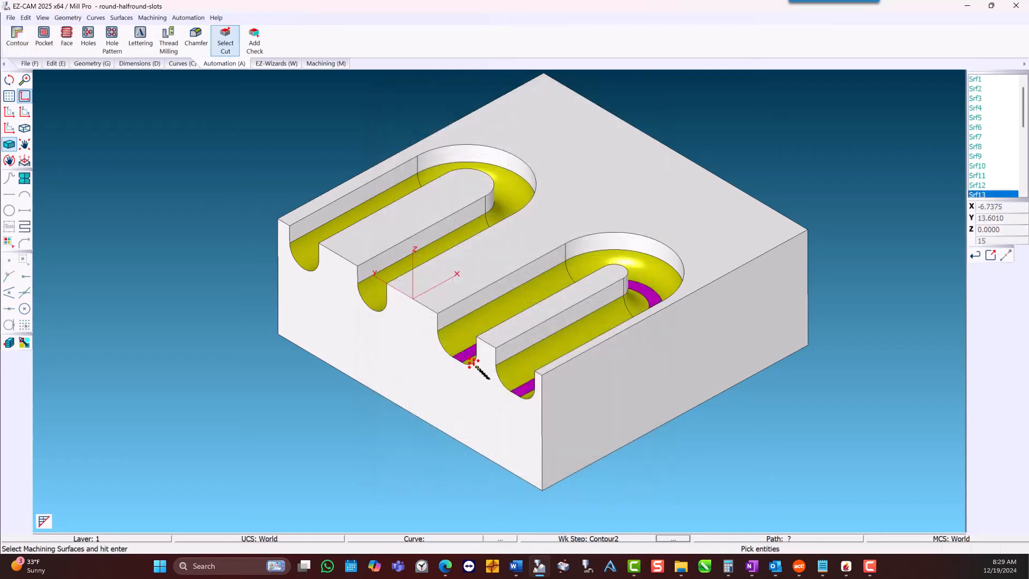
key("Return")
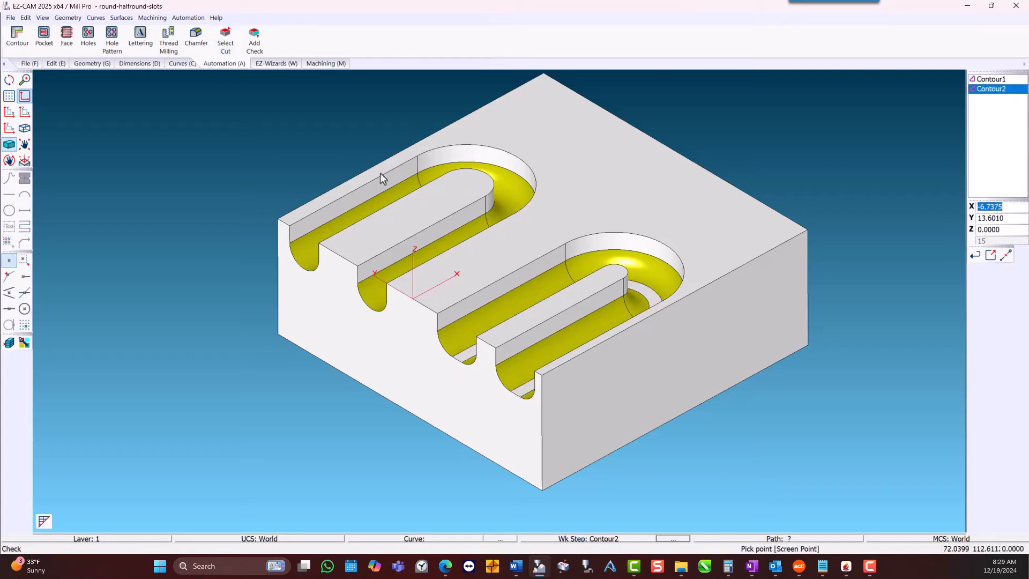
Step: Verify the Contour2 slot toolpath and inspect its passes from a rotated view
left_click(330, 65)
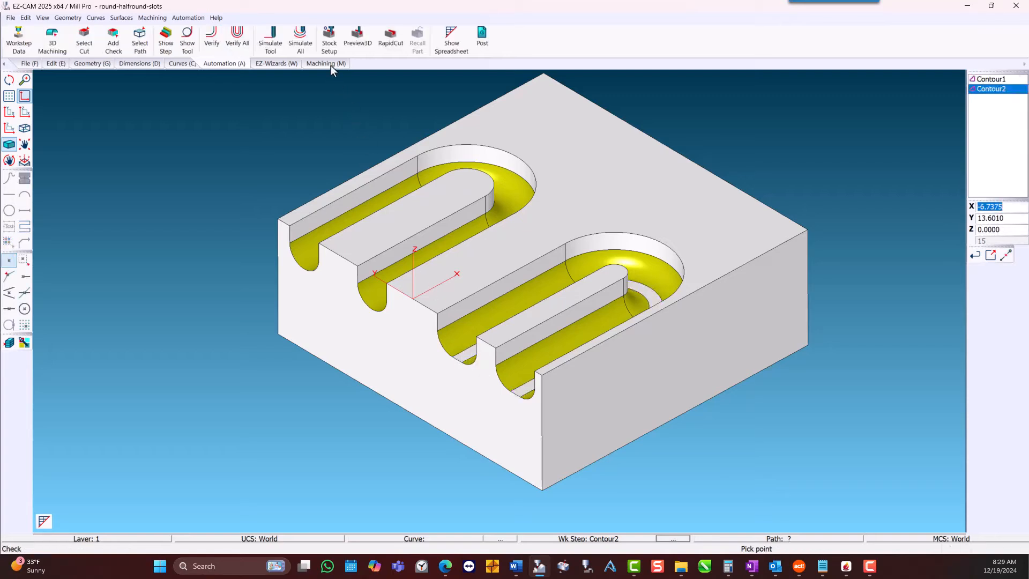
left_click(214, 43)
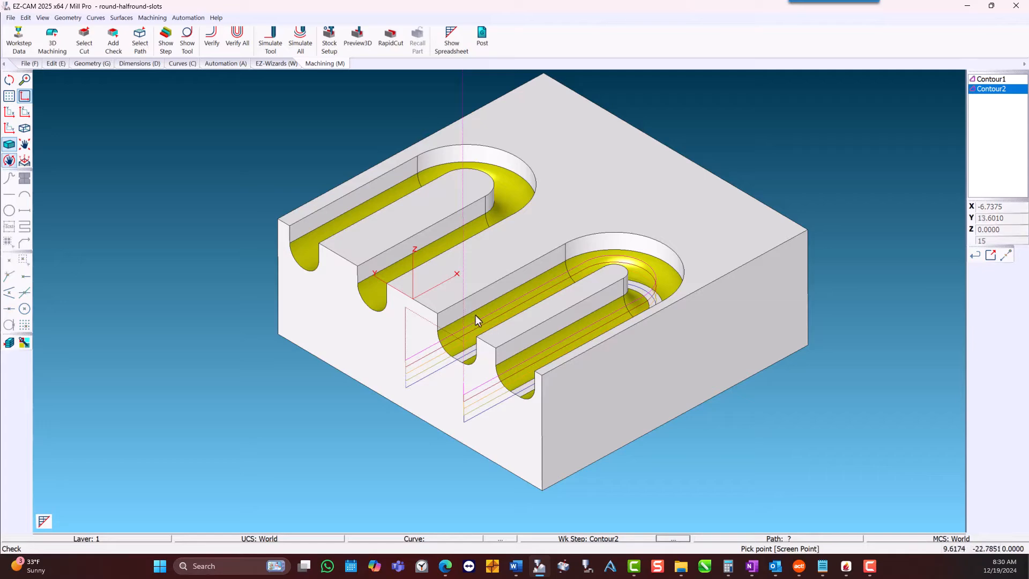
middle_click_drag(475, 314, 507, 350)
left_click_drag(506, 350, 485, 315)
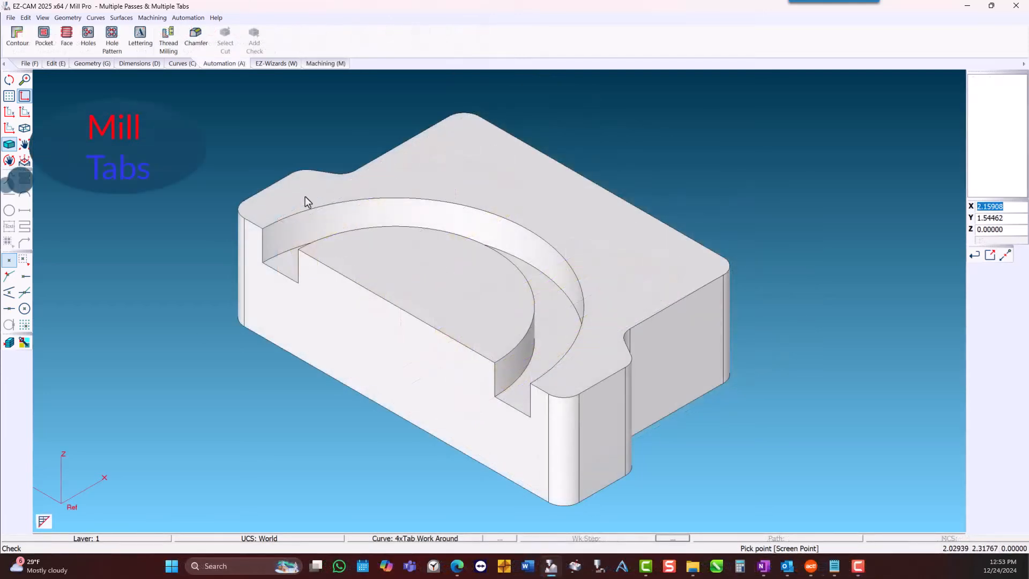
Step: Create the Contour1 workstep on the Multiple Passes & Multiple Tabs part with Multiple Pass type, Total Stock 0.2 and Cut Step 0.05
left_click(18, 51)
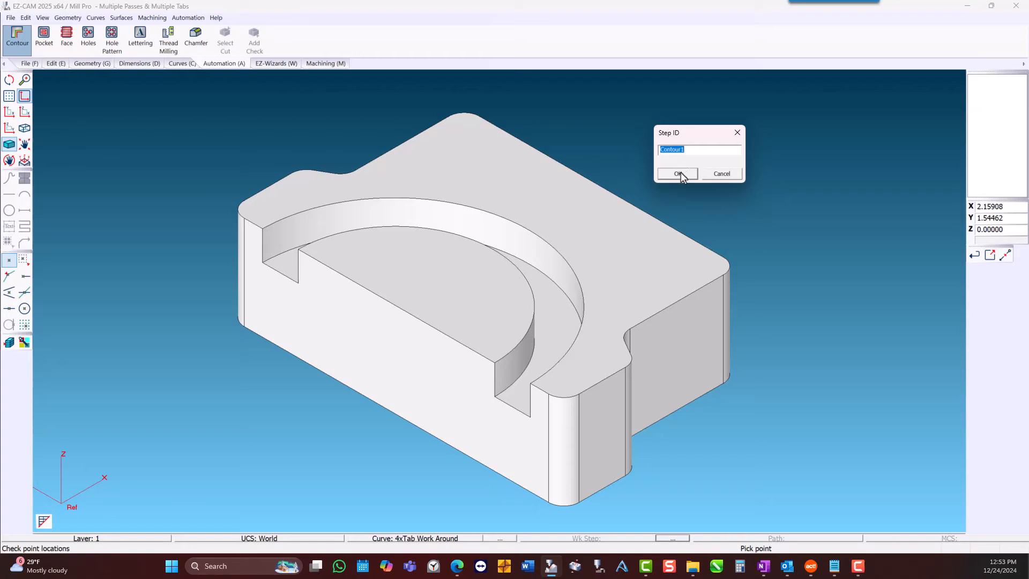
left_click(678, 173)
left_click(628, 220)
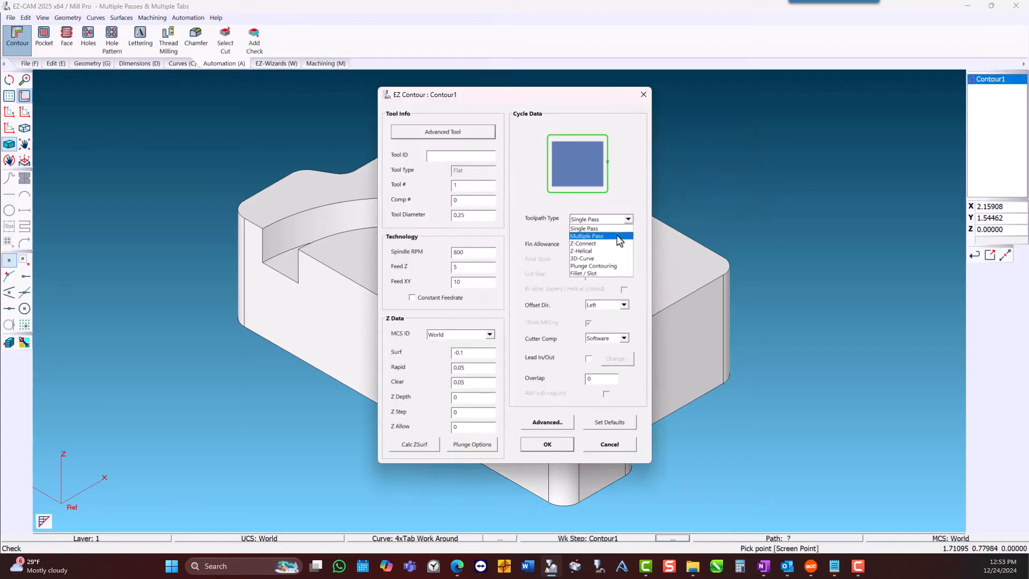
left_click(619, 237)
double_click(601, 259)
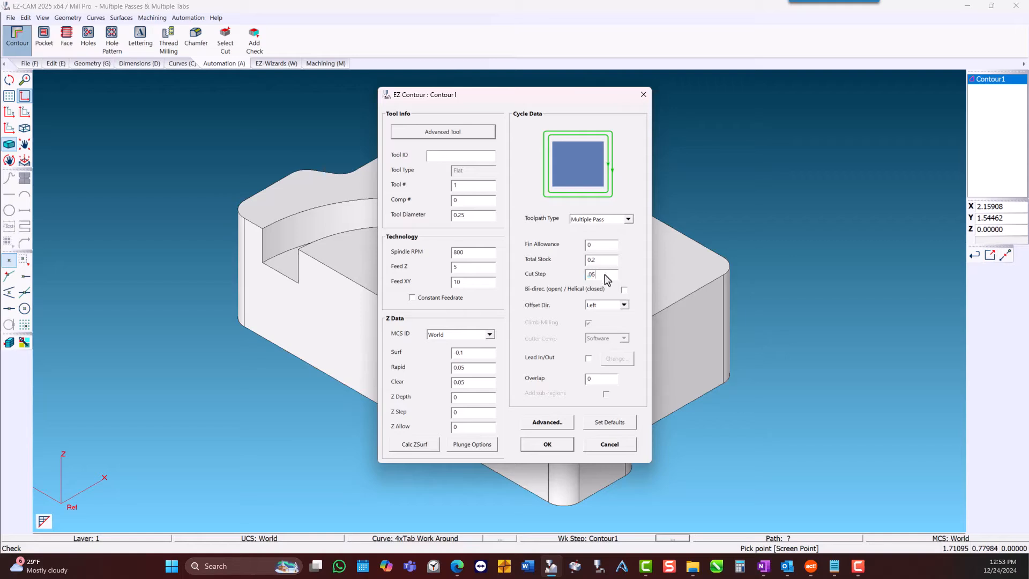
Step: In Contour1's advanced cycle data, set the number of tabs to 3 and the tab width to 0.125
left_click(547, 423)
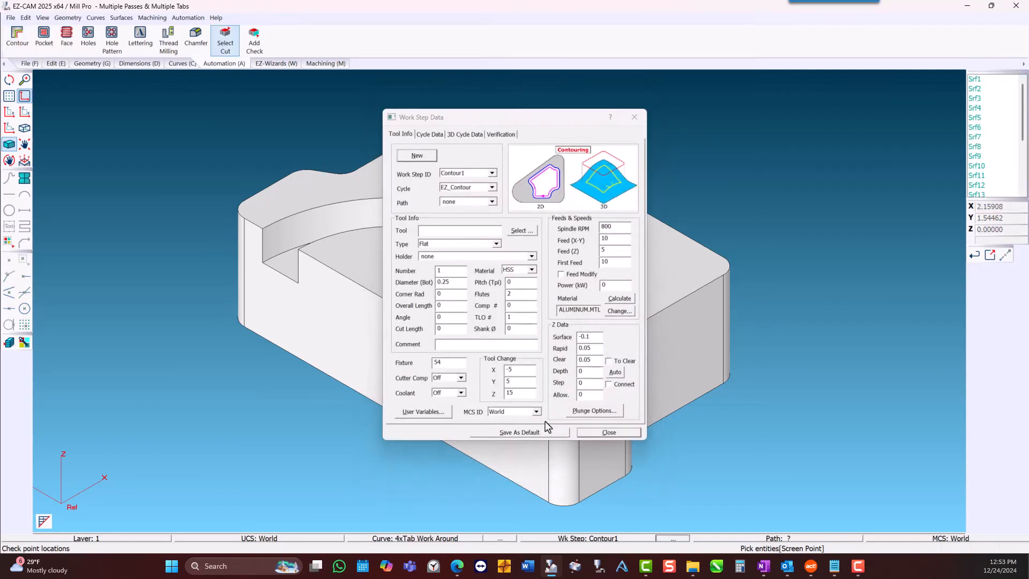
left_click(435, 135)
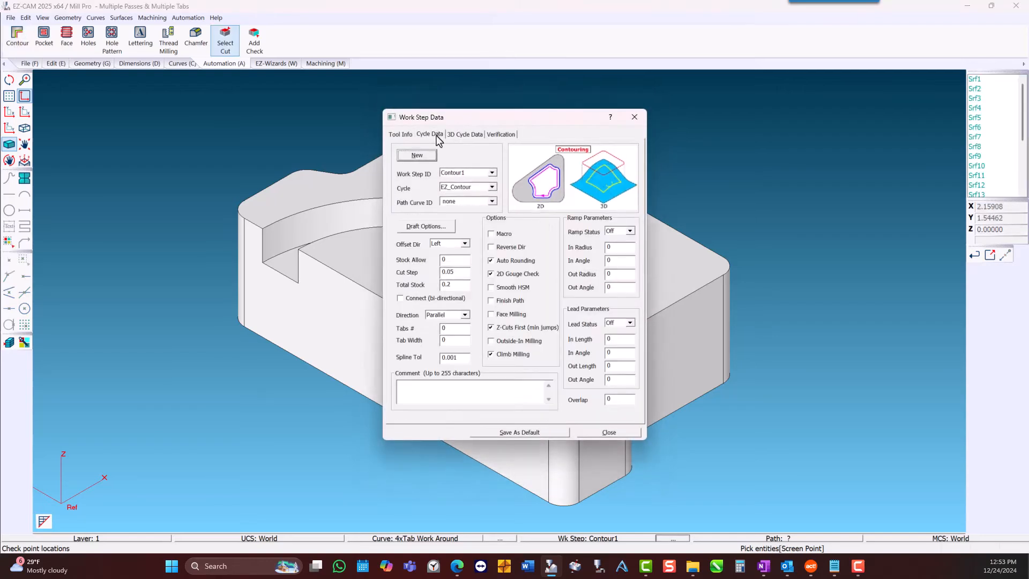
double_click(453, 328)
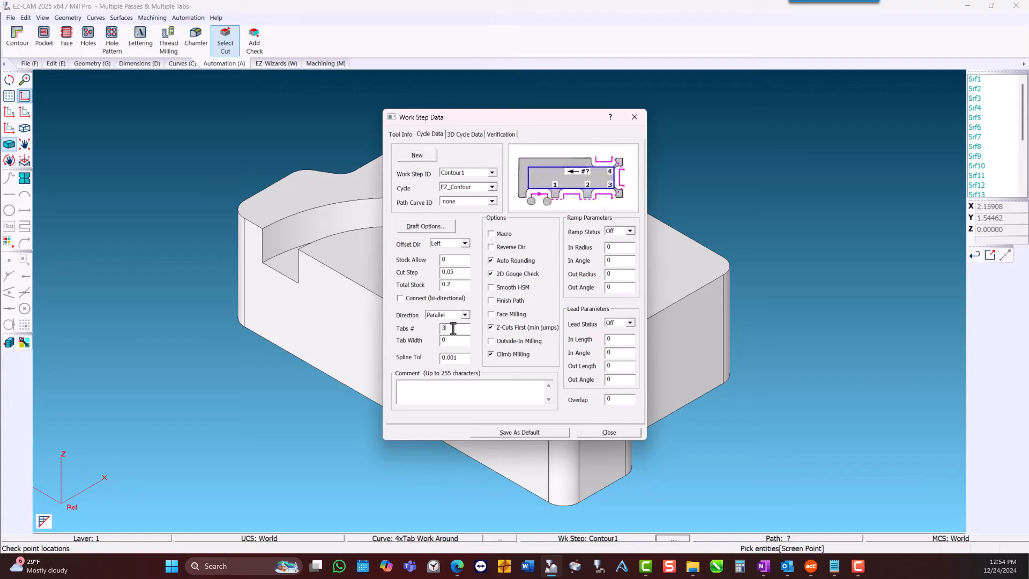
left_click(465, 342)
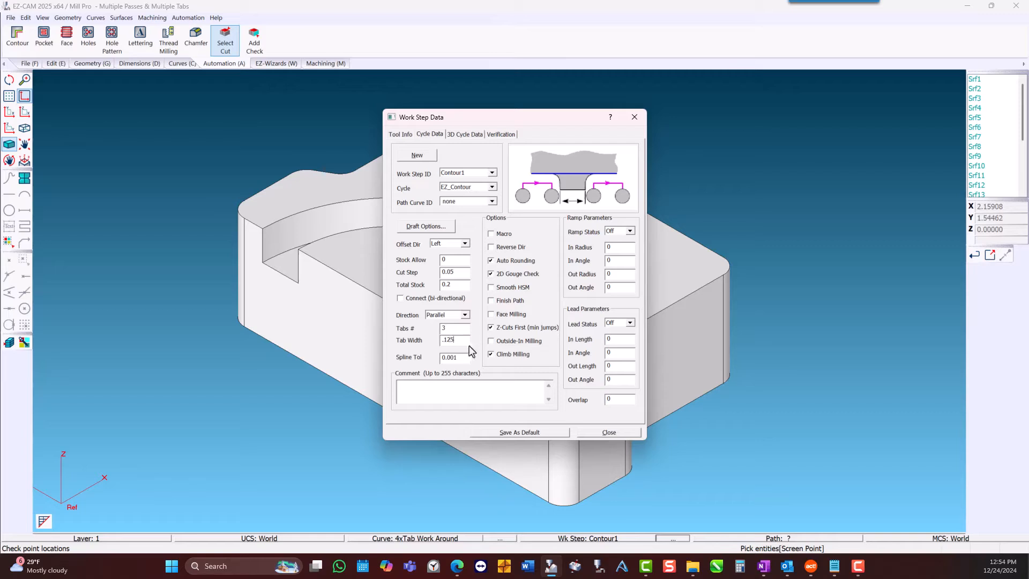
left_click(597, 433)
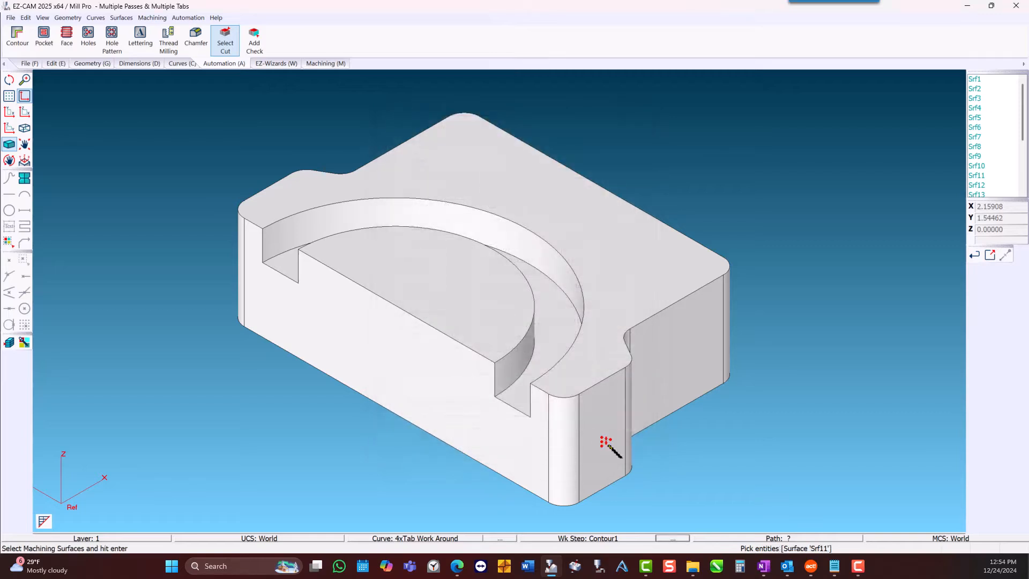
Step: Verify the Contour1 multi-pass toolpath with tabs and inspect it from a rotated view
left_click(342, 64)
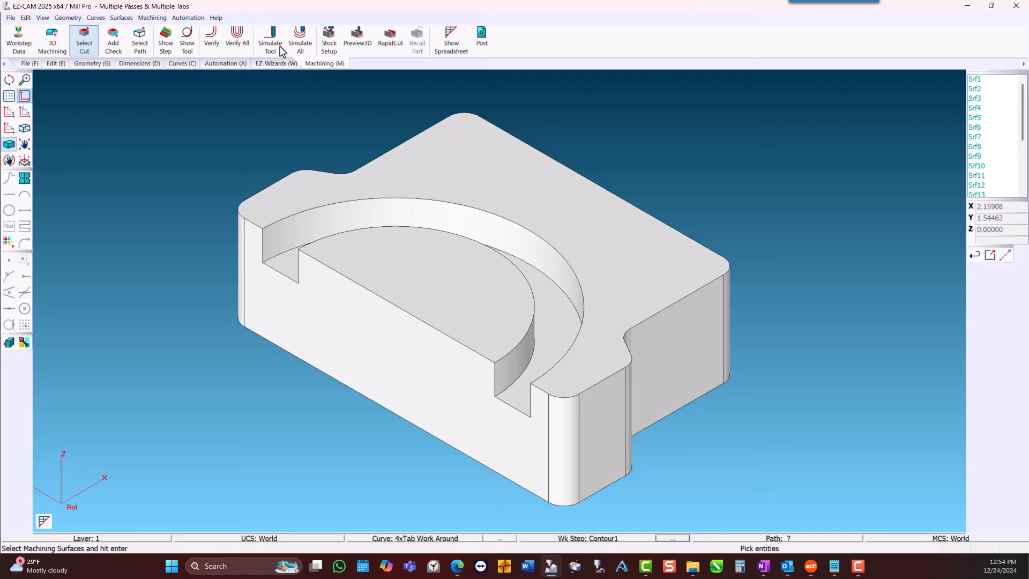
left_click(216, 37)
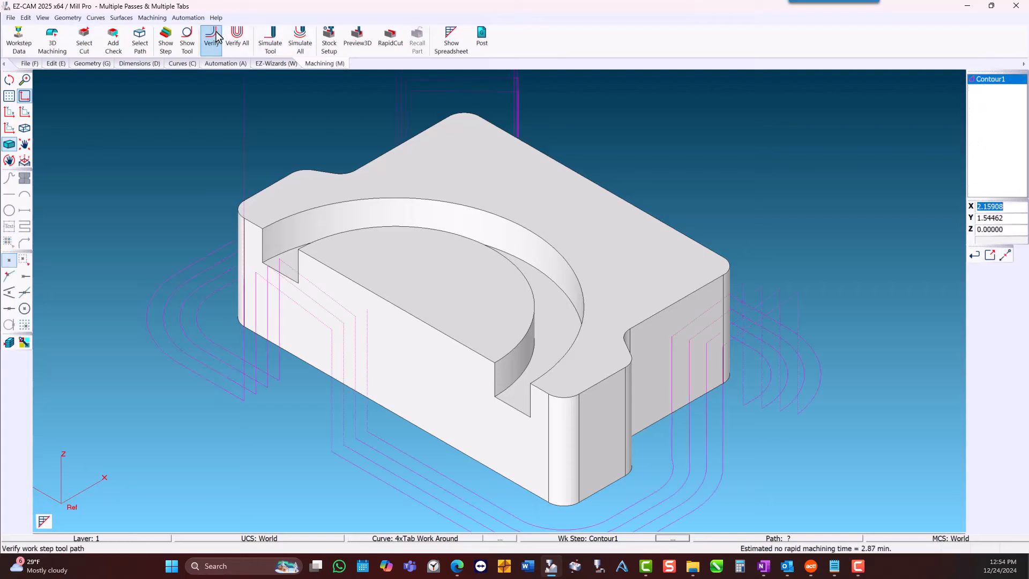
middle_click_drag(517, 253, 477, 292)
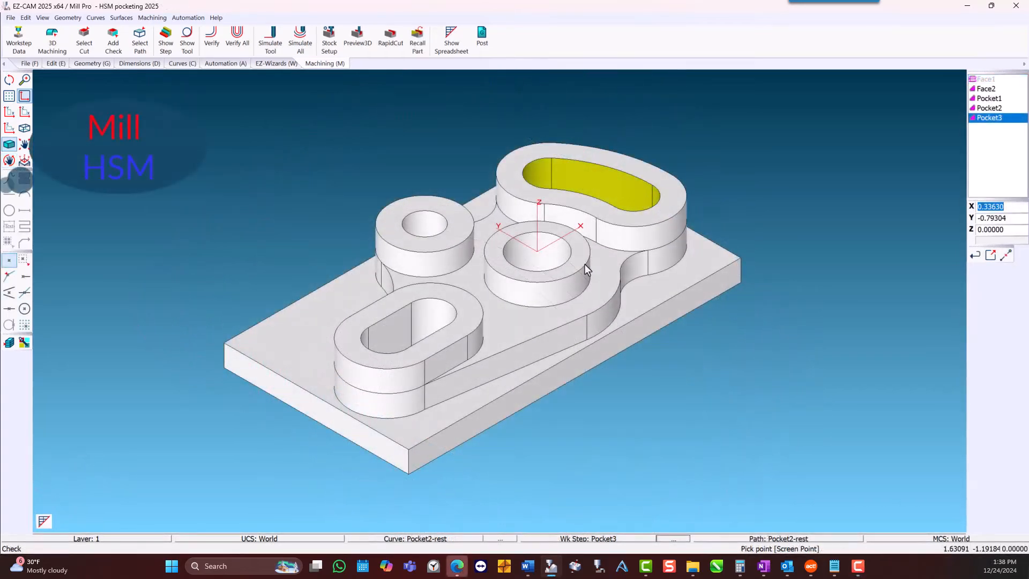
Step: On the HSM pocketing 2025 part, verify the Pocket1 toolpath in isometric and X-Y views and the Pocket2 rest toolpath in the X-Y view
left_click(989, 99)
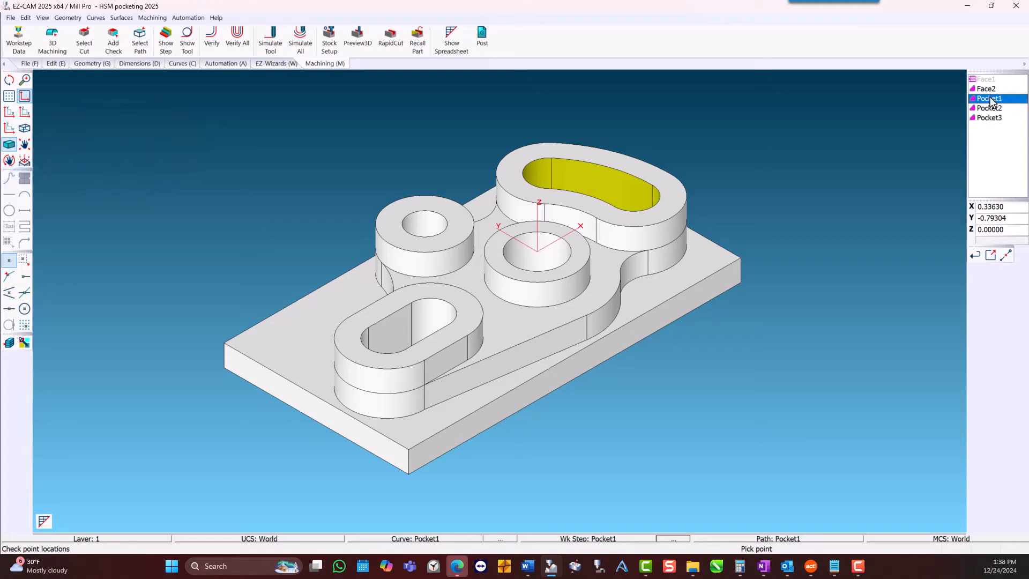
left_click(211, 42)
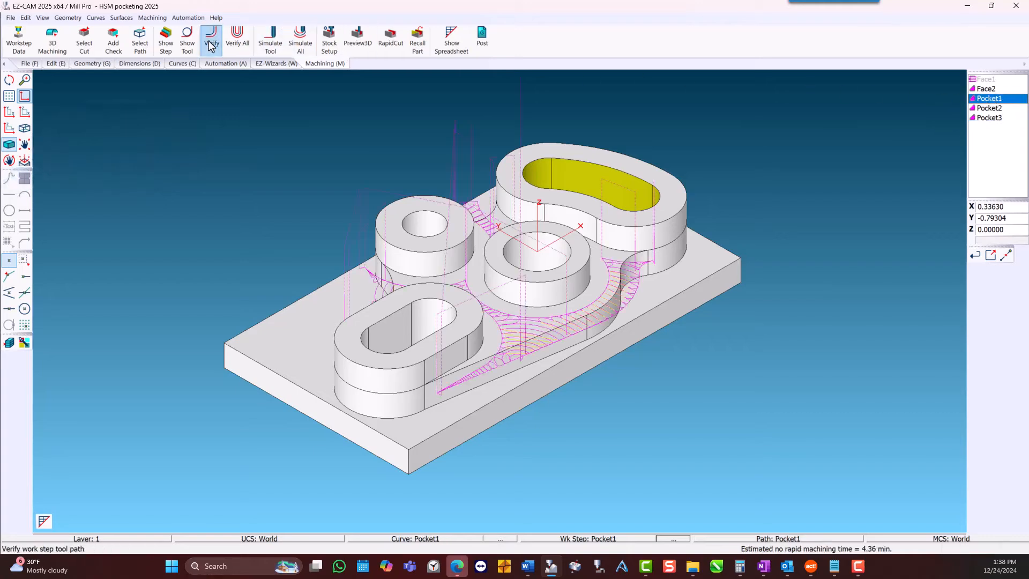
left_click(8, 114)
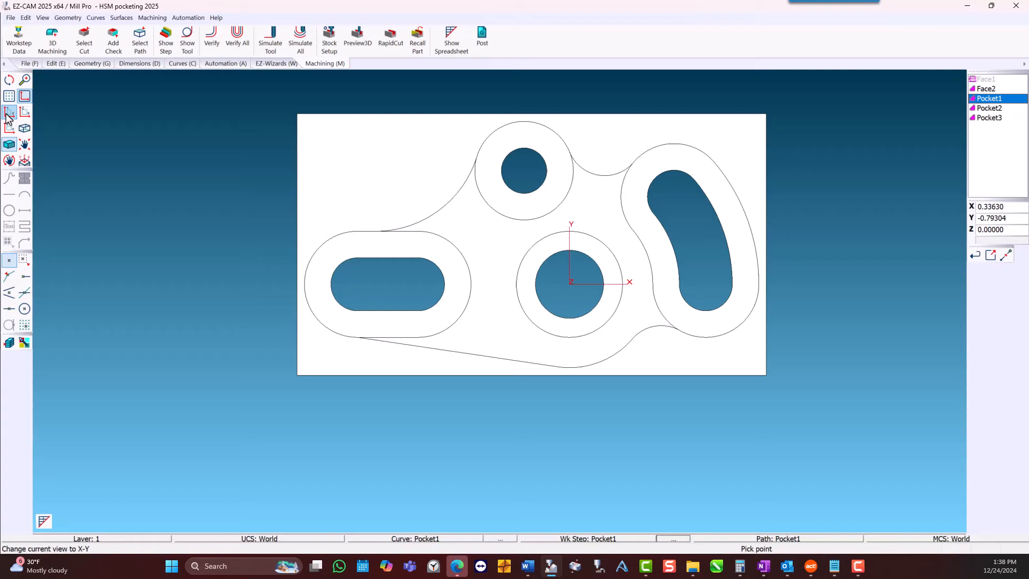
left_click(211, 42)
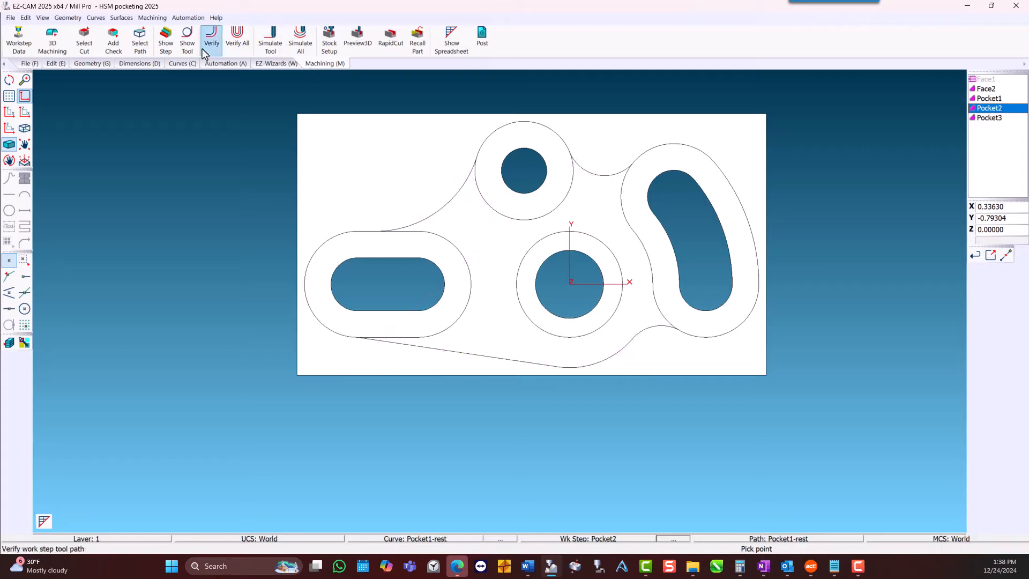
left_click(203, 50)
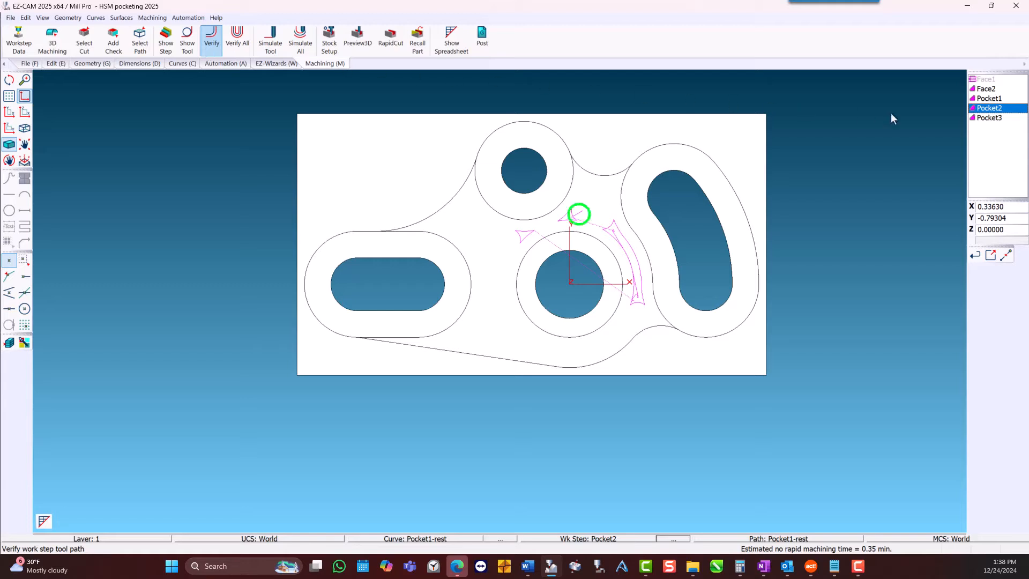
Step: Make Pocket3 the current workstep, verify all workstep toolpaths together and inspect them from a tilted view
left_click(974, 120)
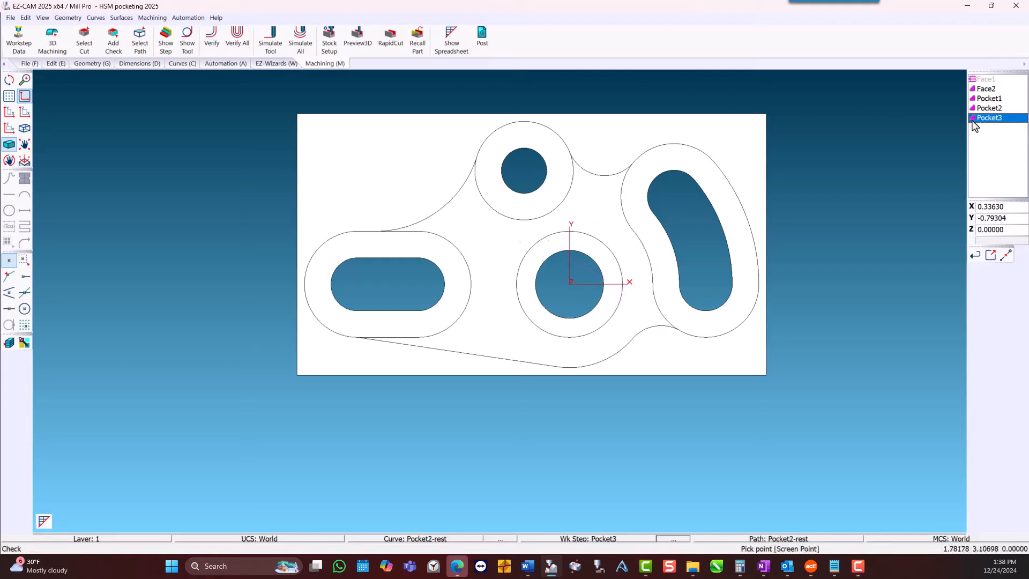
left_click(234, 49)
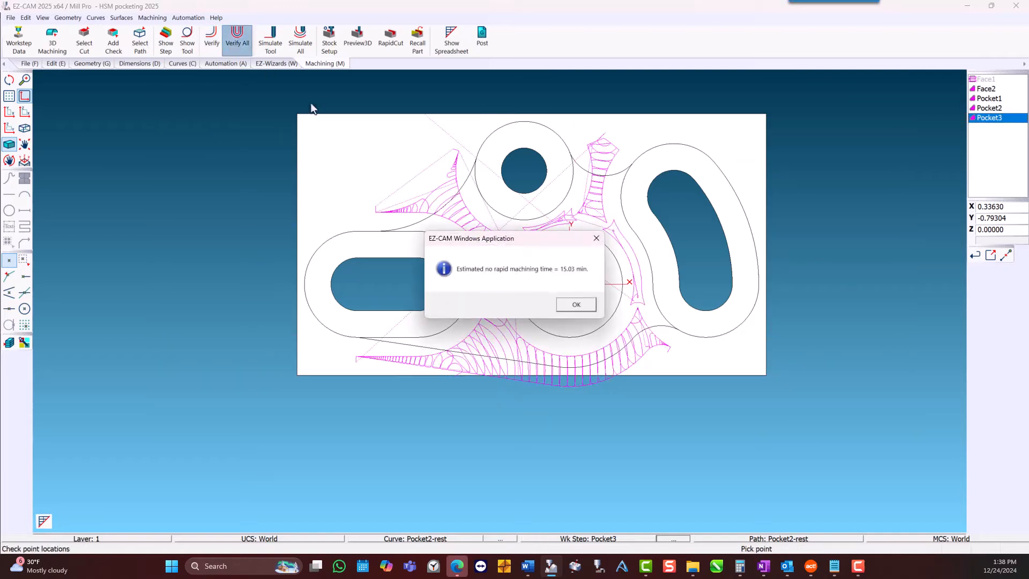
left_click(576, 306)
middle_click_drag(578, 305, 584, 161)
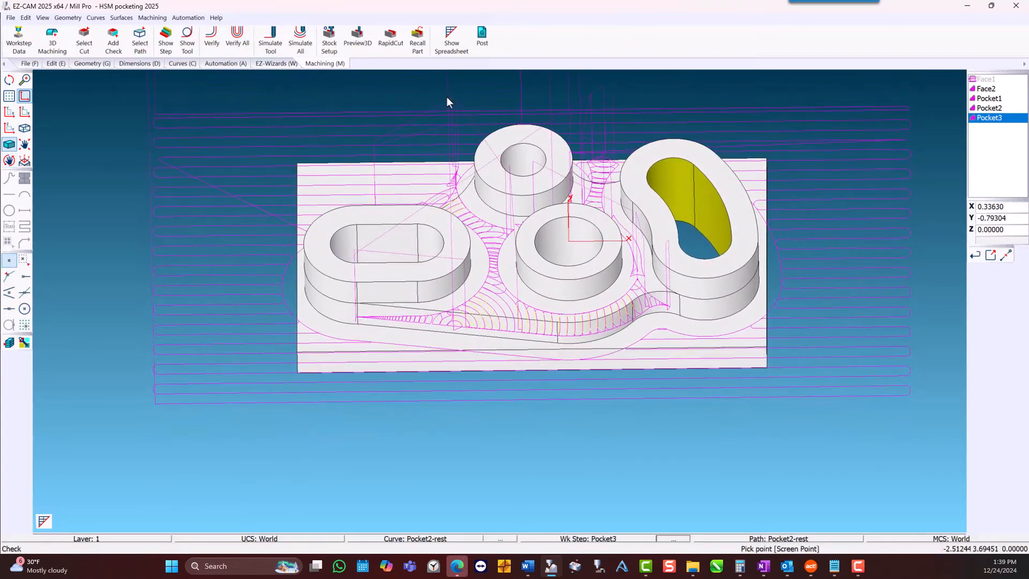